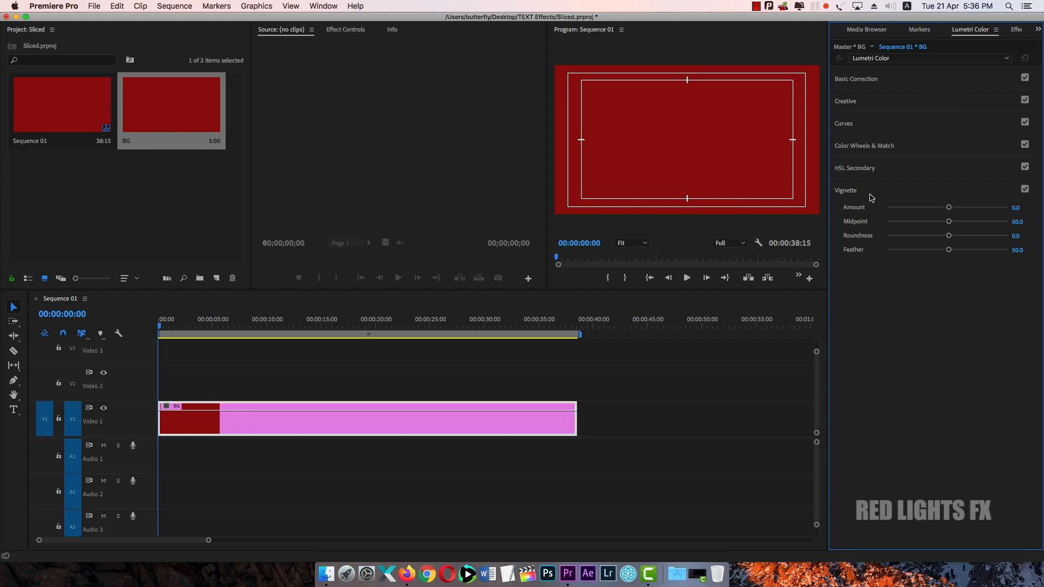
Give the BG clip a vignette with amount -3.0, midpoint 40.6, roundness 69.6 and feather 59.4, and enlarge the program preview.
{"action": "left_click_drag", "start_coordinate": [950, 208], "coordinate": [825, 209]}
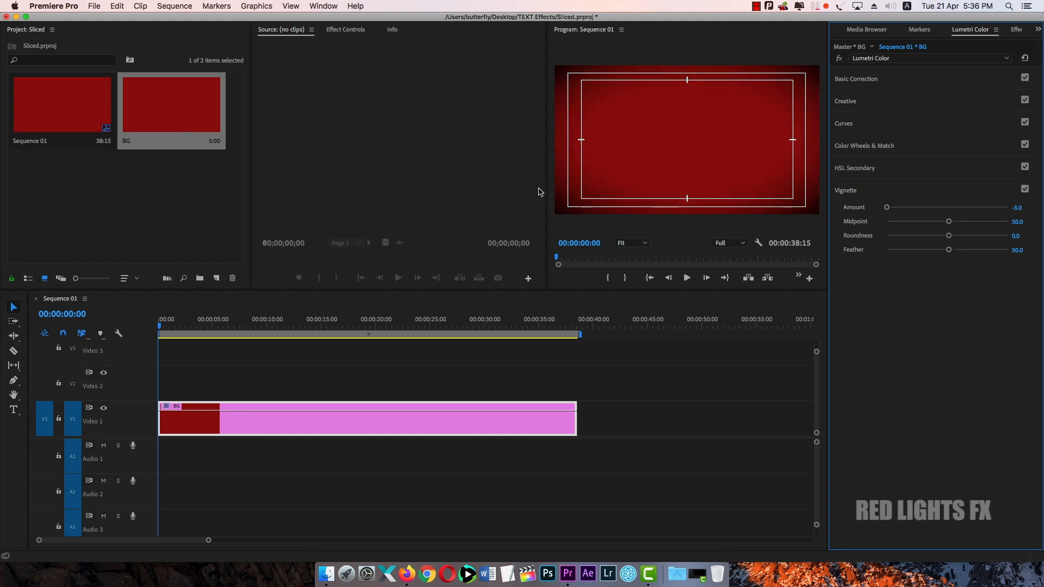
{"action": "left_click_drag", "start_coordinate": [545, 189], "coordinate": [409, 191]}
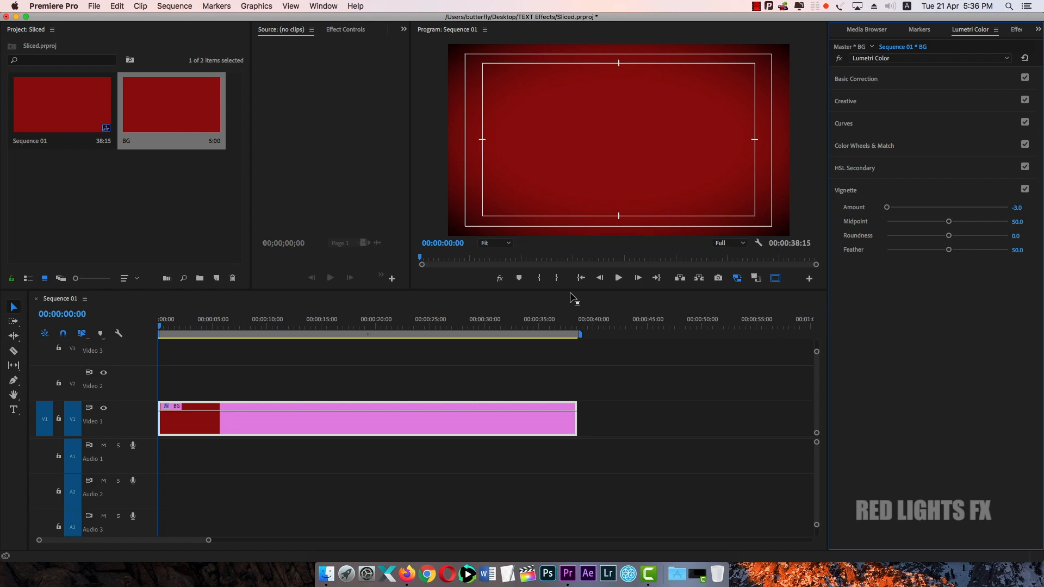
{"action": "left_click_drag", "start_coordinate": [569, 291], "coordinate": [570, 354]}
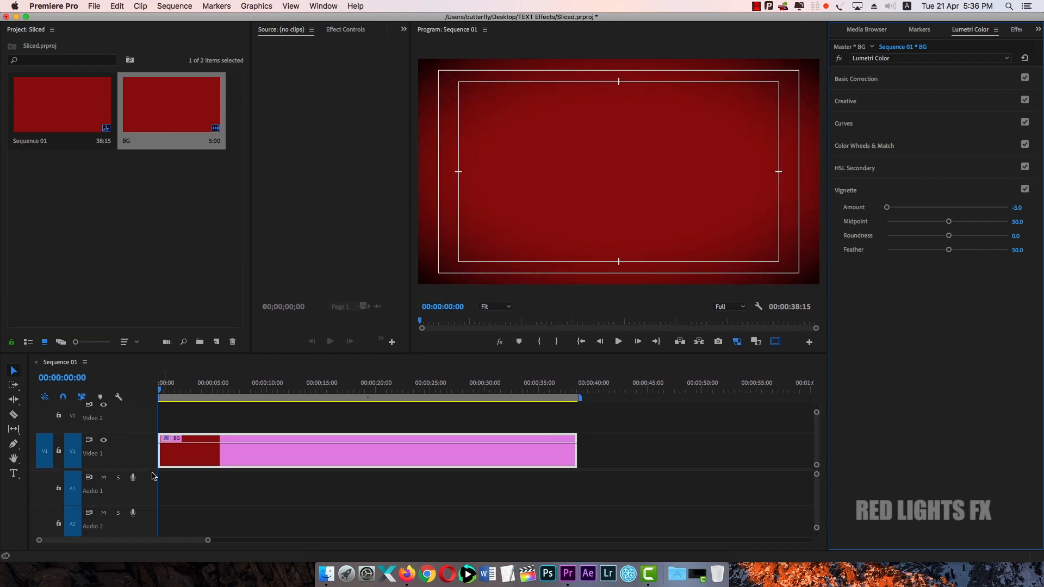
{"action": "left_click_drag", "start_coordinate": [150, 469], "coordinate": [150, 489]}
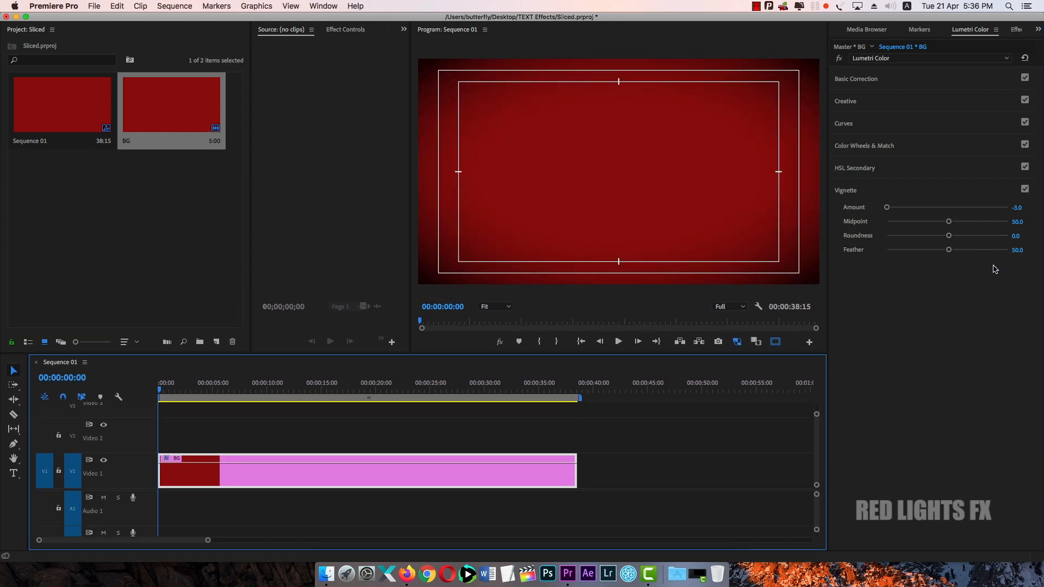
{"action": "left_click_drag", "start_coordinate": [949, 222], "coordinate": [958, 246]}
{"action": "left_click", "coordinate": [262, 441]}
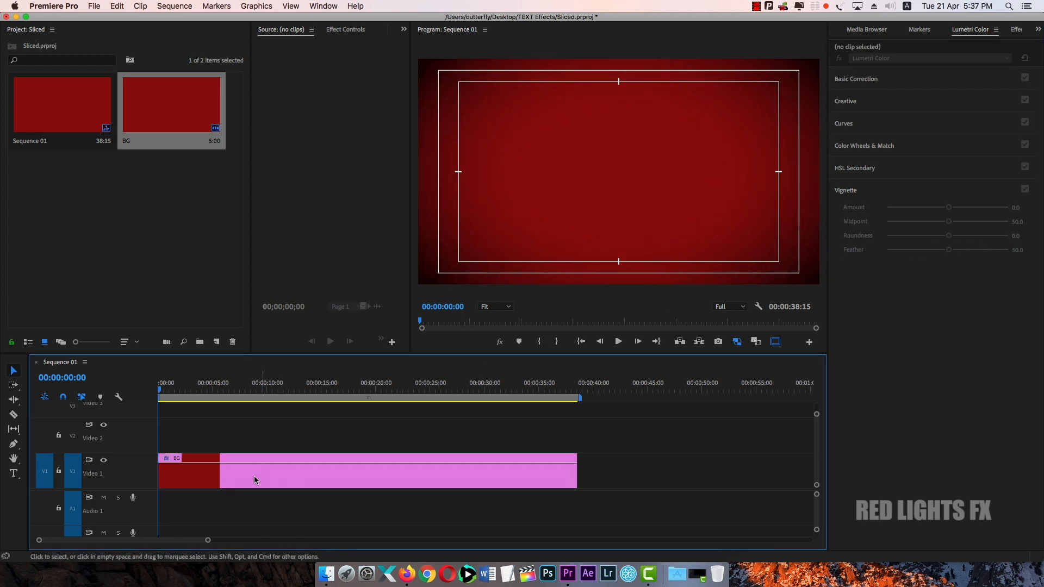
Darken the BG color matte on Video 1 to a deep red slightly darker than its original shade.
{"action": "double_click", "coordinate": [258, 478]}
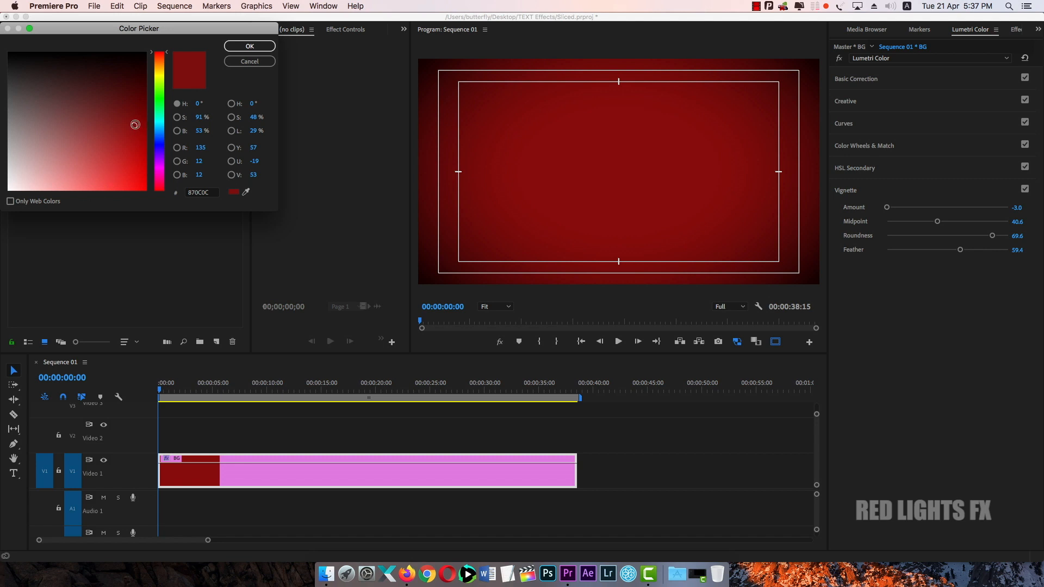
{"action": "mouse_move", "coordinate": [135, 125]}
{"action": "left_mouse_down"}
{"action": "mouse_move", "coordinate": [151, 95]}
{"action": "mouse_move", "coordinate": [90, 95]}
{"action": "mouse_move", "coordinate": [142, 92]}
{"action": "left_mouse_up"}
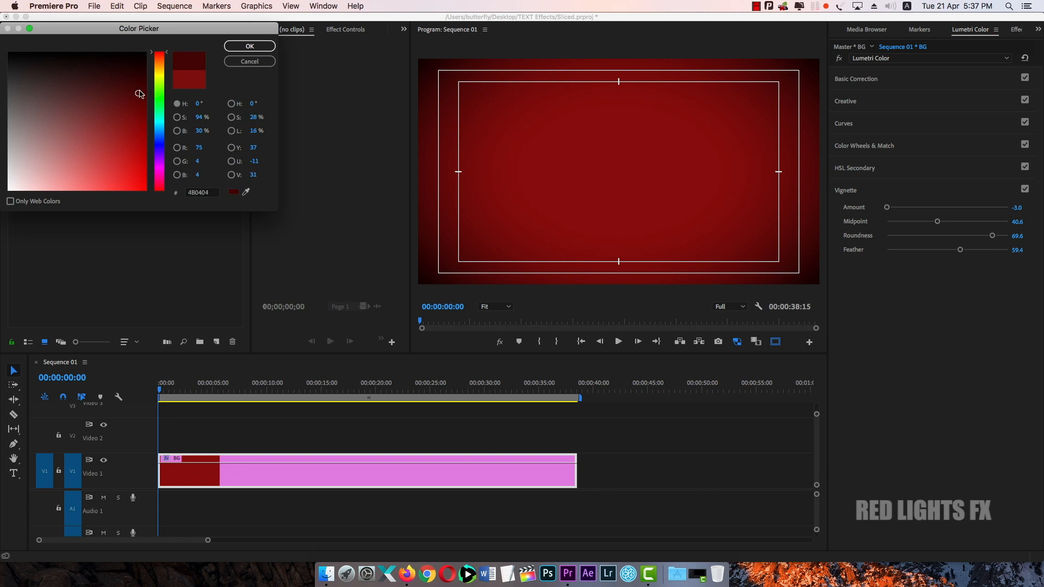
{"action": "left_click", "coordinate": [247, 47]}
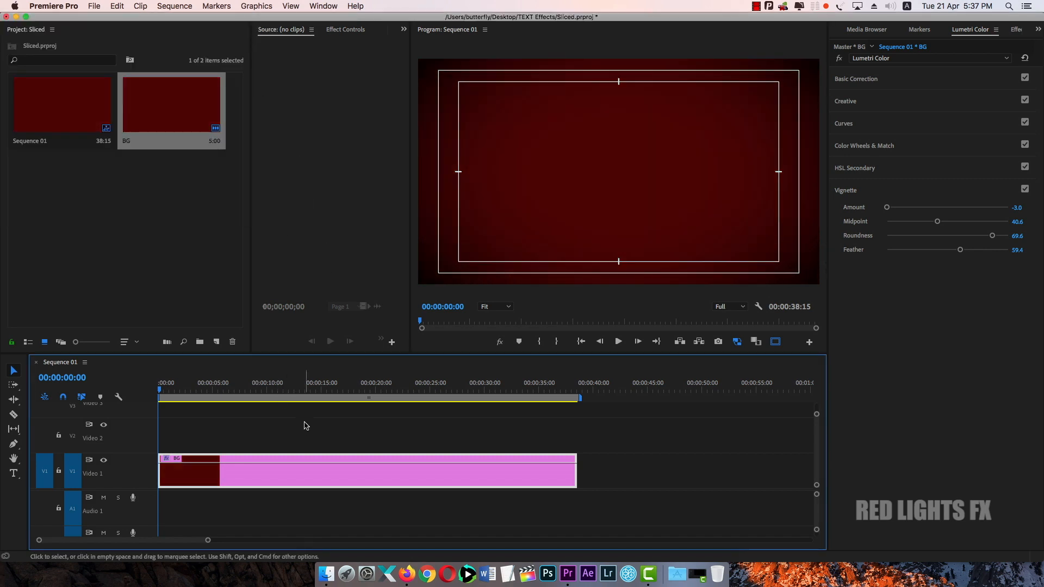
{"action": "double_click", "coordinate": [212, 473]}
{"action": "left_click_drag", "start_coordinate": [142, 92], "coordinate": [135, 112]}
{"action": "left_click", "coordinate": [250, 45]}
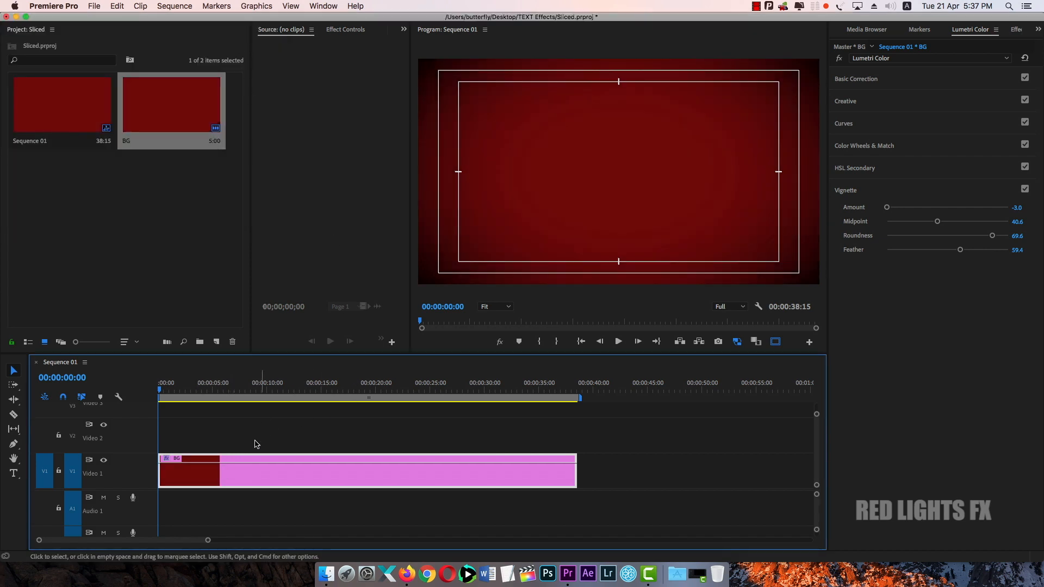
Create a new legacy title named Title 01 with the default settings.
{"action": "left_click", "coordinate": [94, 6]}
{"action": "mouse_move", "coordinate": [109, 21]}
{"action": "left_click", "coordinate": [287, 126]}
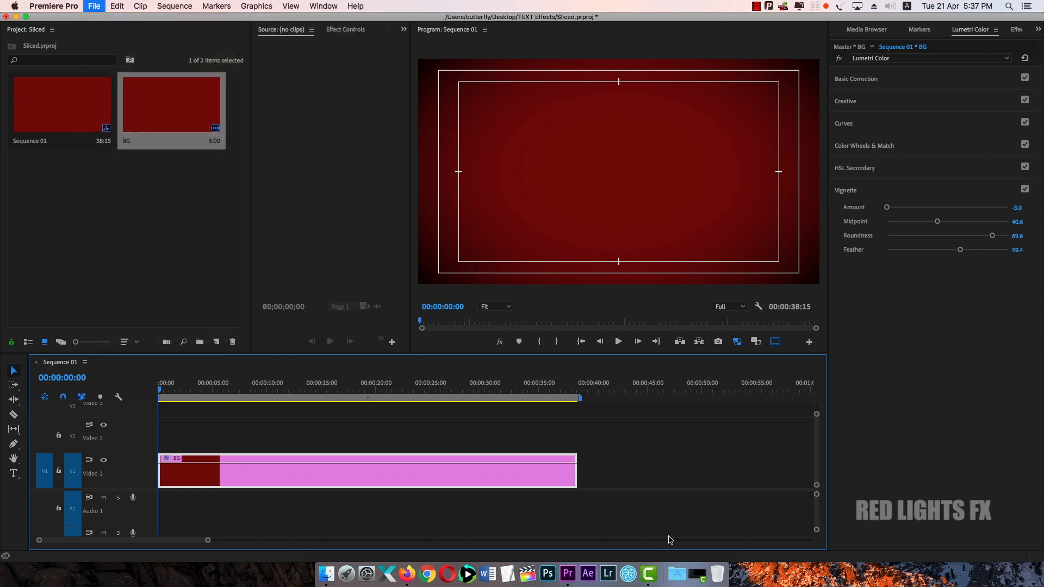
{"action": "left_click", "coordinate": [591, 342]}
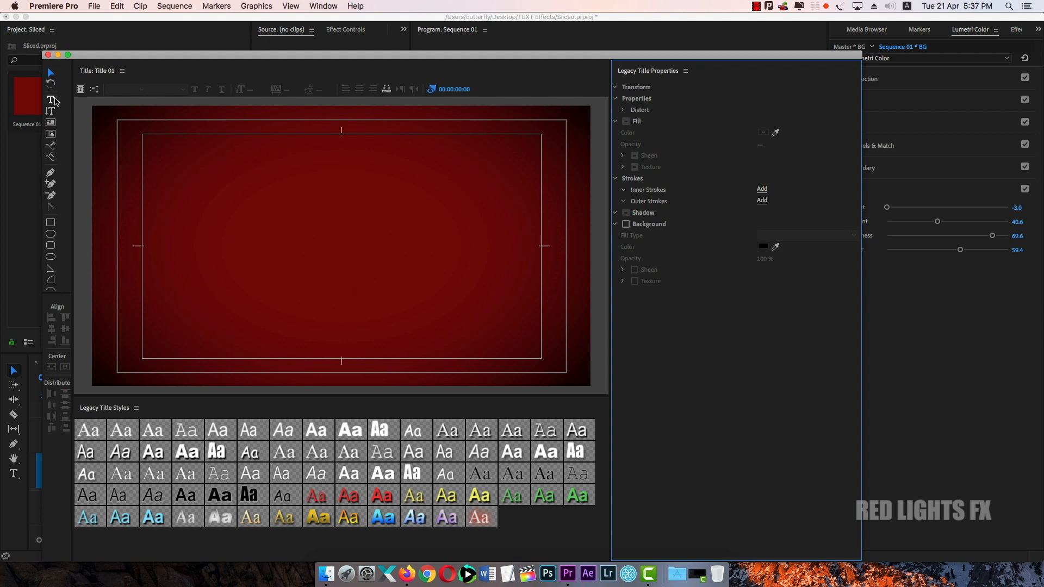
Add the text "RED" to the title and apply the solid white Impact title style.
{"action": "left_click", "coordinate": [52, 100]}
{"action": "left_click", "coordinate": [182, 220]}
{"action": "type", "text": "RED"}
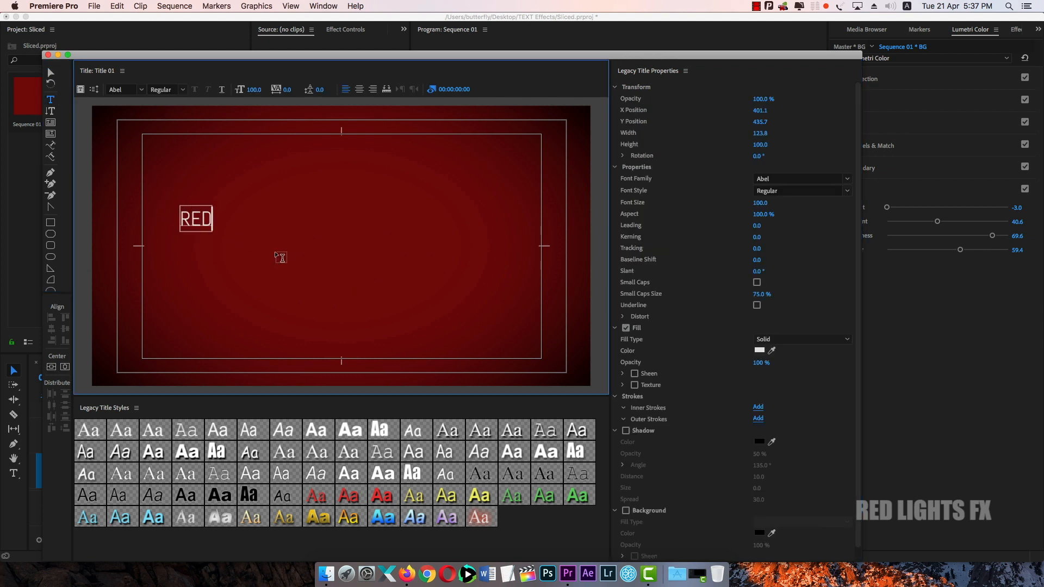
{"action": "left_click", "coordinate": [56, 76]}
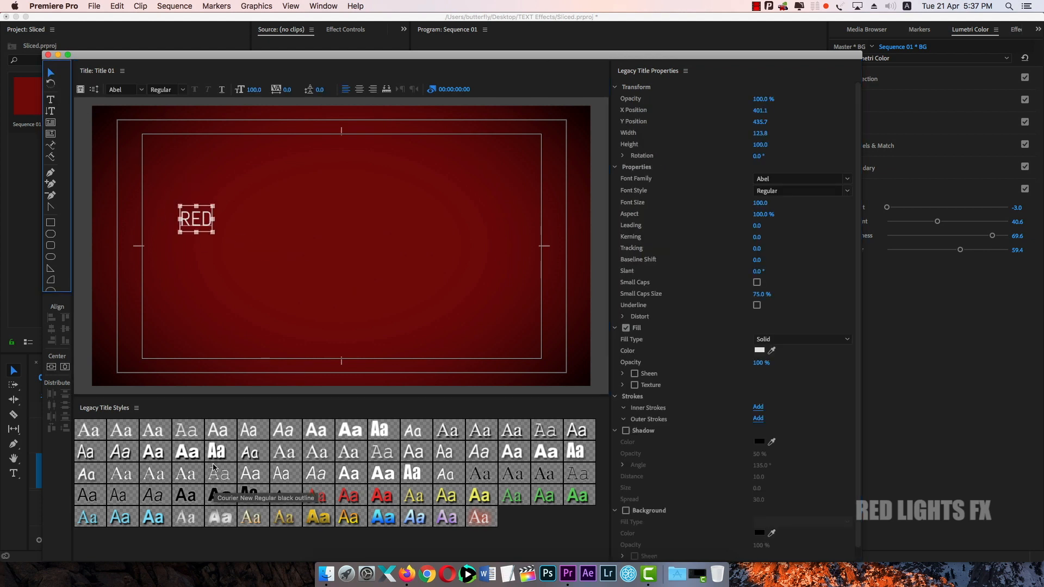
{"action": "left_click", "coordinate": [368, 431]}
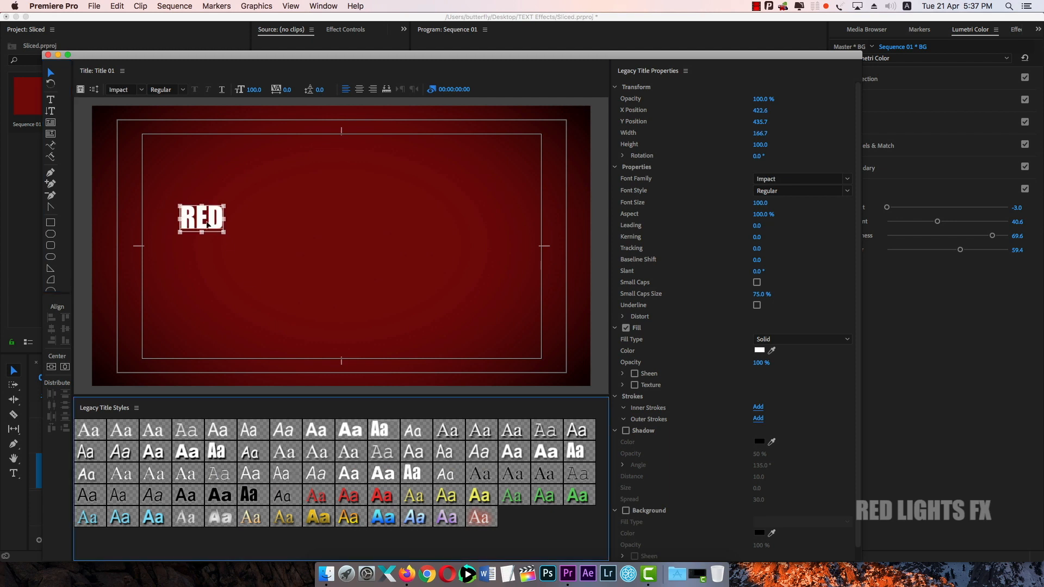
Enlarge the RED text to font size 423 and centre it in the frame, saving the project and closing the title.
{"action": "left_click_drag", "start_coordinate": [201, 218], "coordinate": [328, 249]}
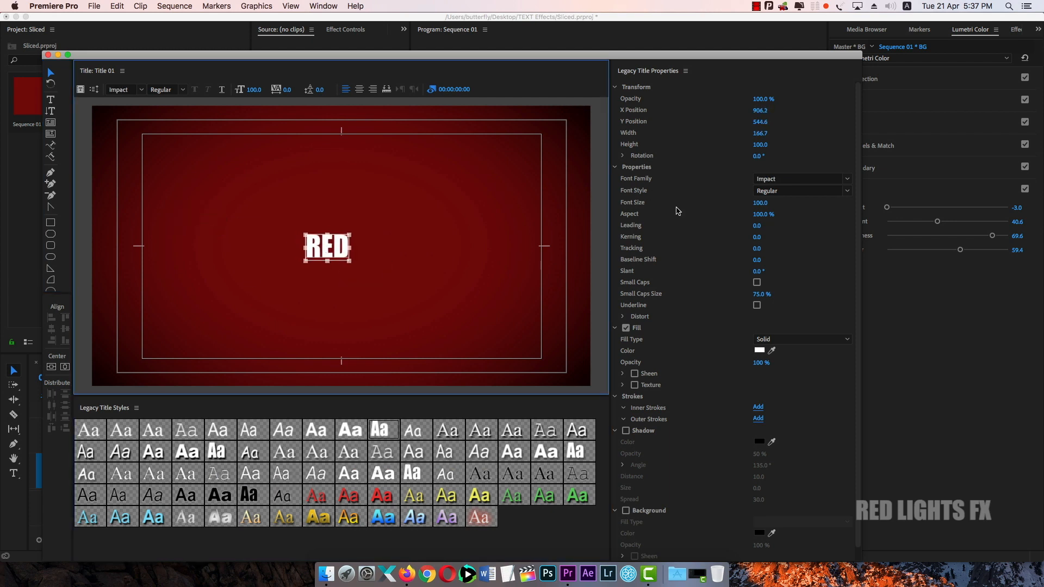
{"action": "left_click_drag", "start_coordinate": [757, 202], "coordinate": [641, 233]}
{"action": "left_click_drag", "start_coordinate": [380, 301], "coordinate": [320, 256]}
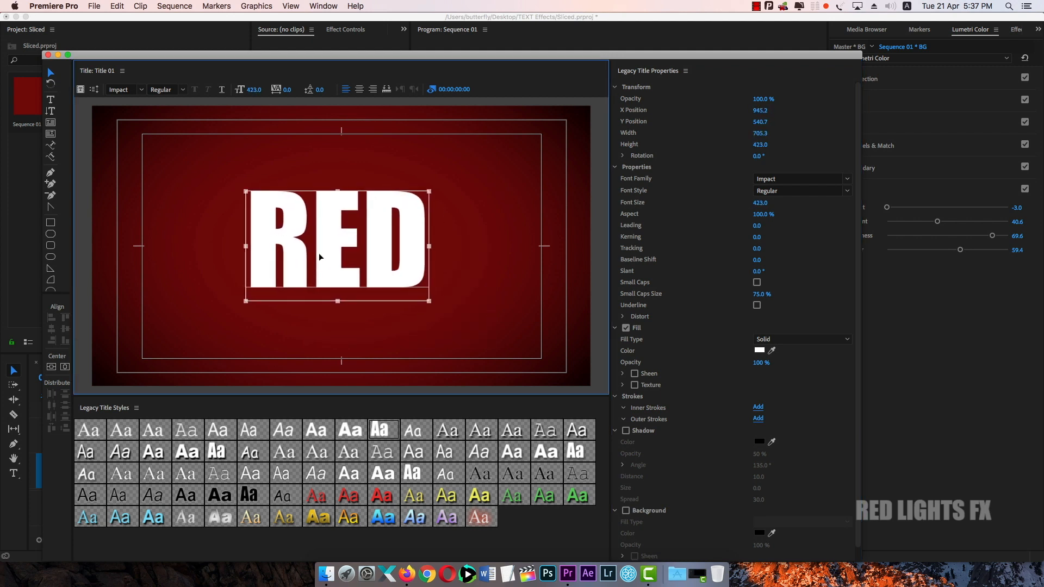
{"action": "left_click", "coordinate": [443, 261]}
{"action": "left_click", "coordinate": [373, 250]}
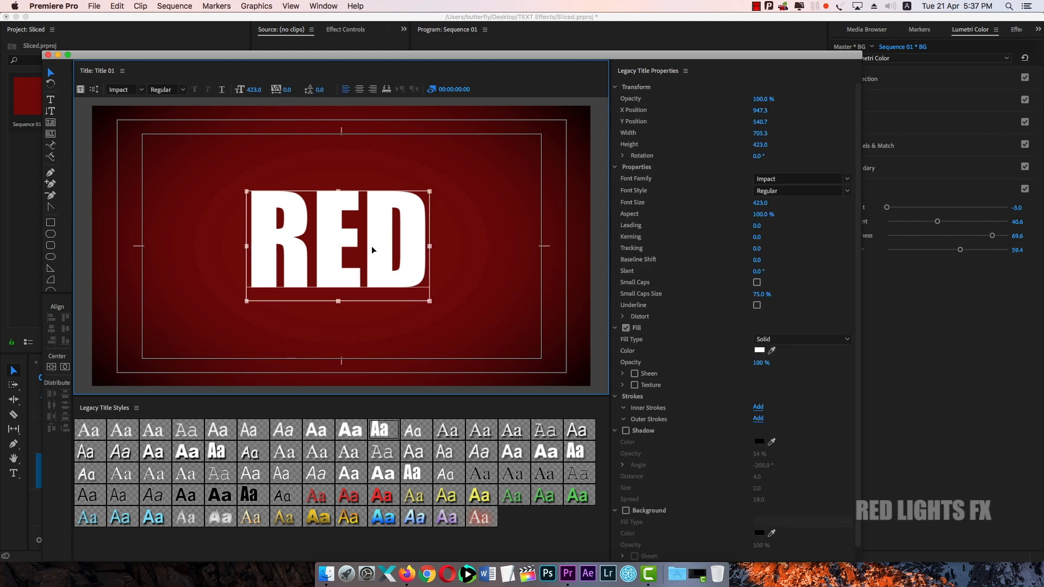
{"action": "left_click", "coordinate": [445, 248]}
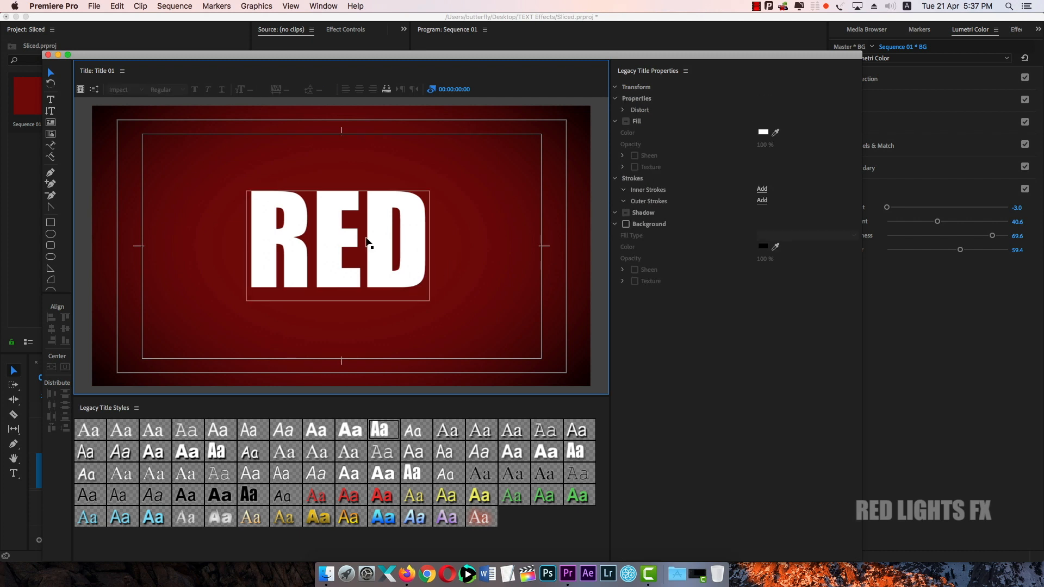
{"action": "key", "text": "super+s"}
{"action": "left_click", "coordinate": [48, 55]}
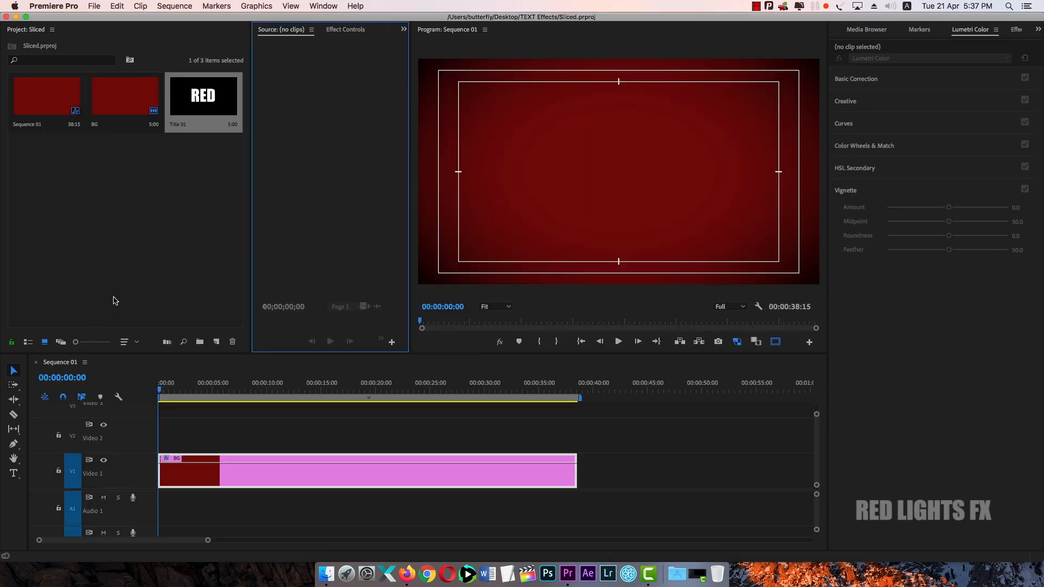
Place Title 01 on Video 2 at the sequence start and extend it to the length of the BG clip.
{"action": "left_click_drag", "start_coordinate": [204, 111], "coordinate": [576, 440]}
{"action": "left_click", "coordinate": [609, 448]}
{"action": "left_click_drag", "start_coordinate": [192, 389], "coordinate": [154, 394]}
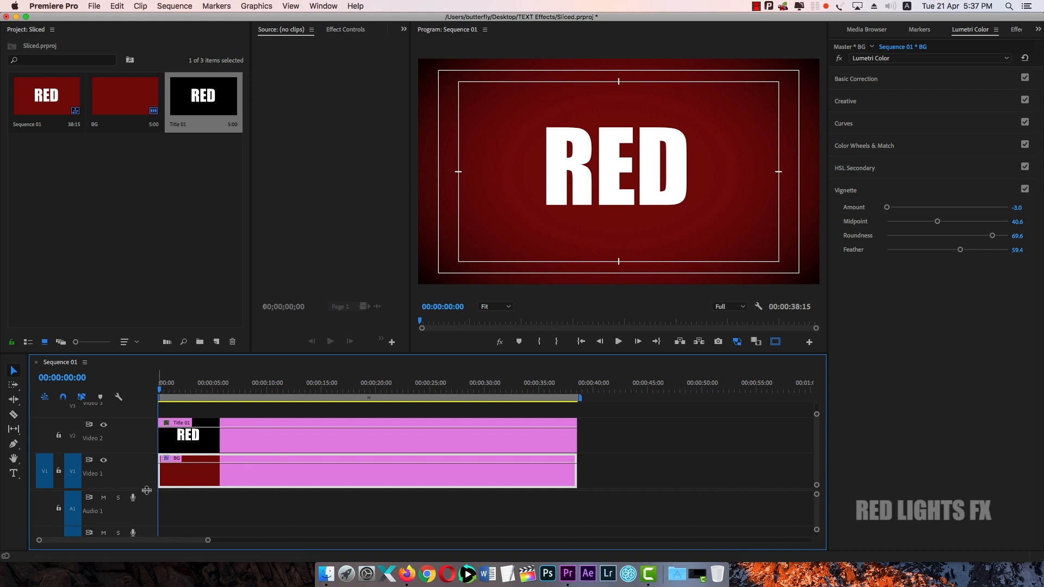
Duplicate the Title 01 clip onto Video 3 directly above the original and select the copy.
{"action": "left_click_drag", "start_coordinate": [147, 491], "coordinate": [147, 511]}
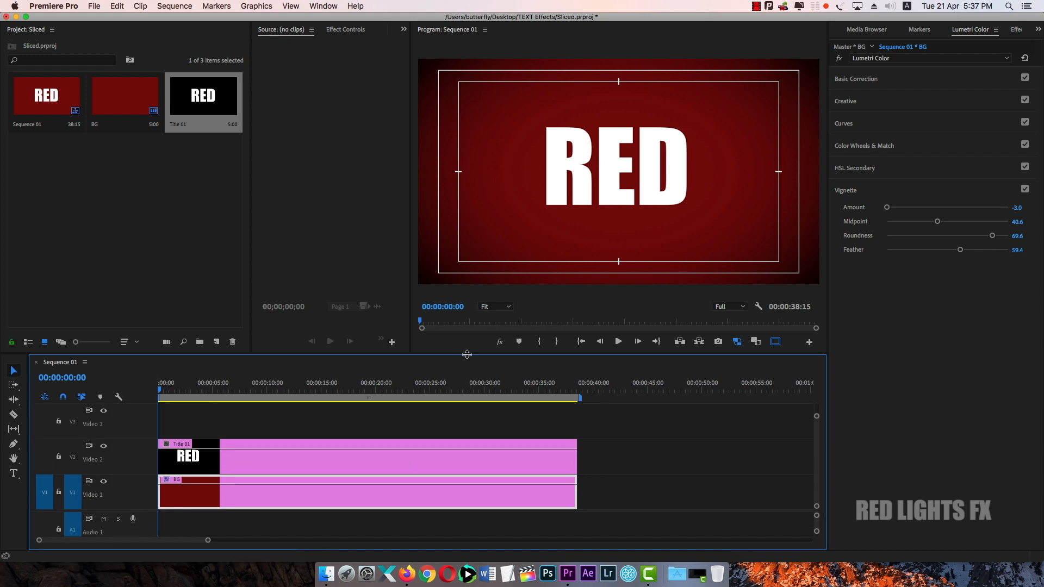
{"action": "left_click_drag", "start_coordinate": [468, 350], "coordinate": [468, 318]}
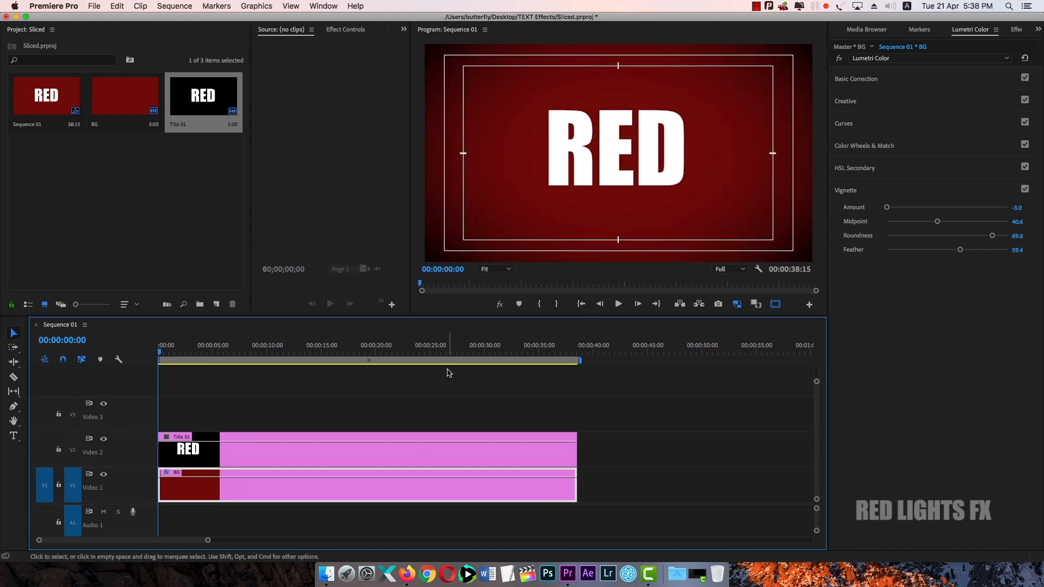
{"action": "left_click", "coordinate": [241, 454]}
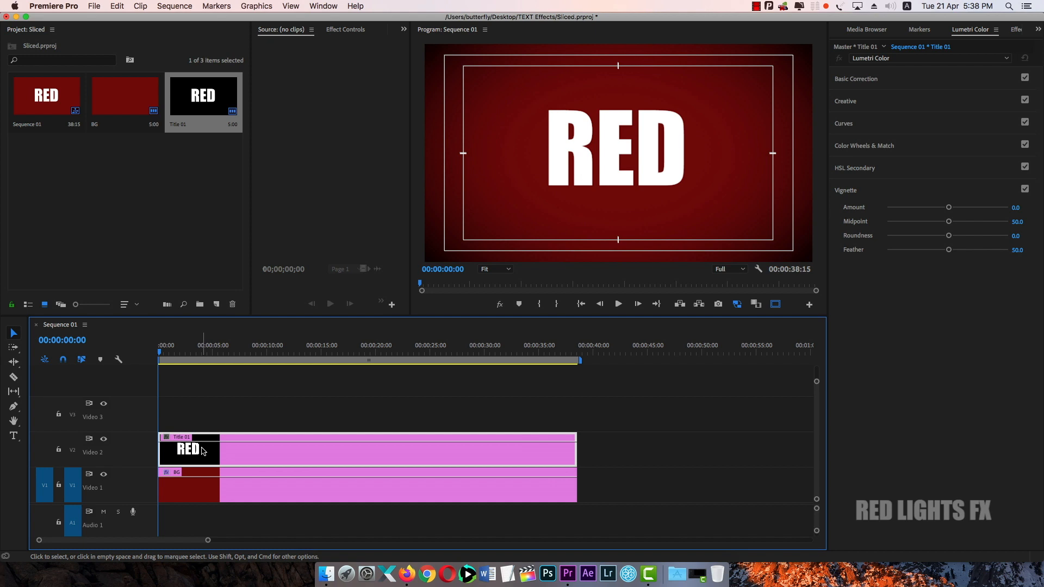
{"action": "left_click_drag", "start_coordinate": [209, 456], "coordinate": [219, 425]}
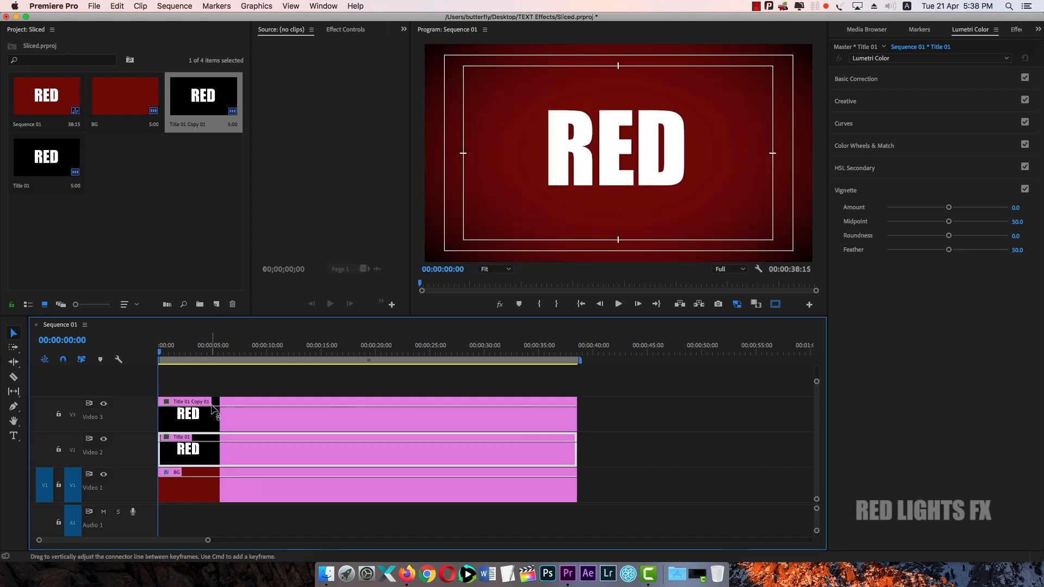
{"action": "left_click", "coordinate": [230, 419]}
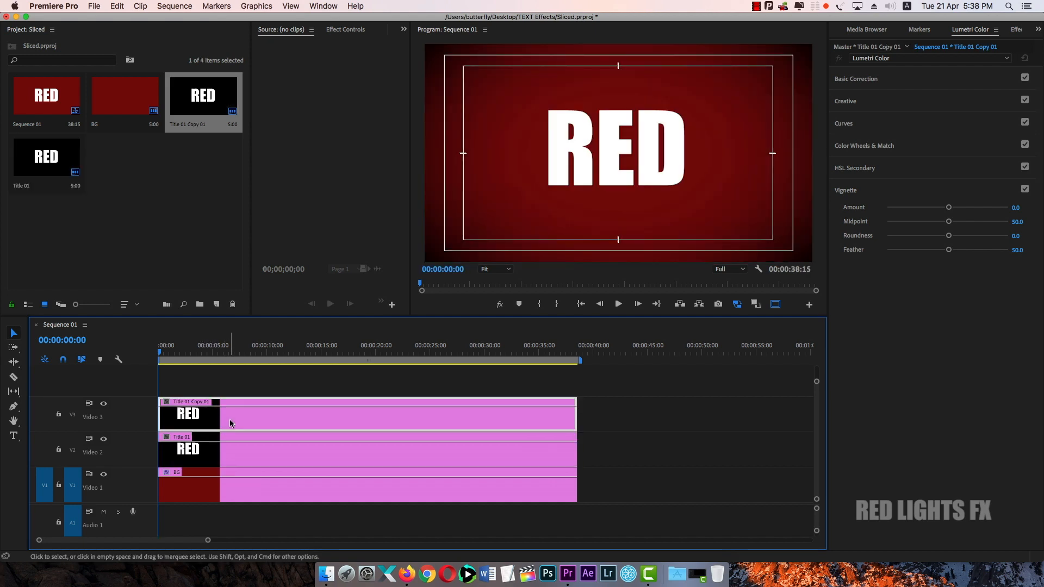
Draw a closed four-point Pen opacity mask on Title 01 Copy 01 around the lower part of RED, with its upper edge rising diagonally rightward.
{"action": "left_click", "coordinate": [346, 30]}
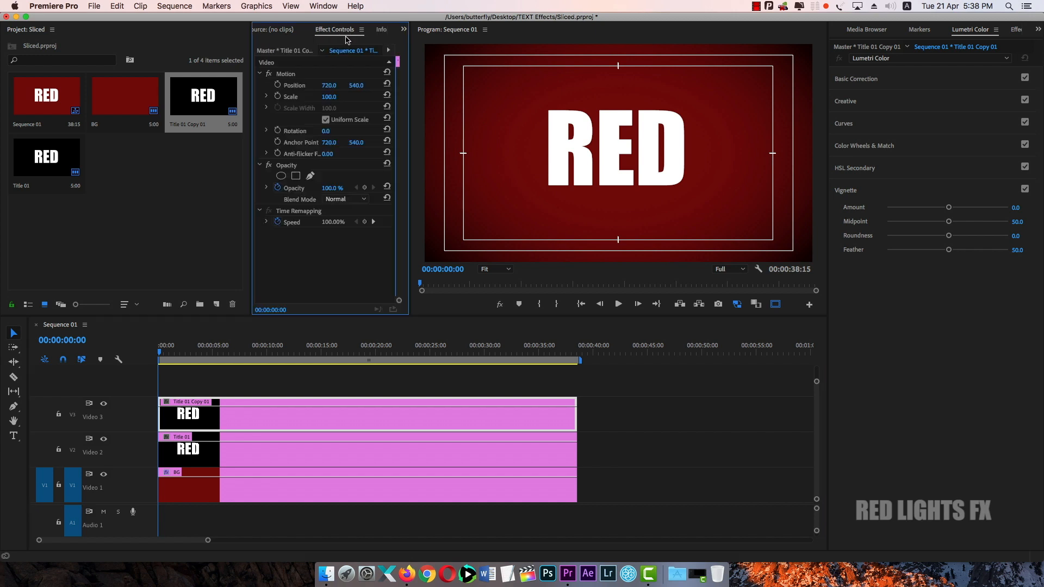
{"action": "left_click_drag", "start_coordinate": [250, 180], "coordinate": [161, 181]}
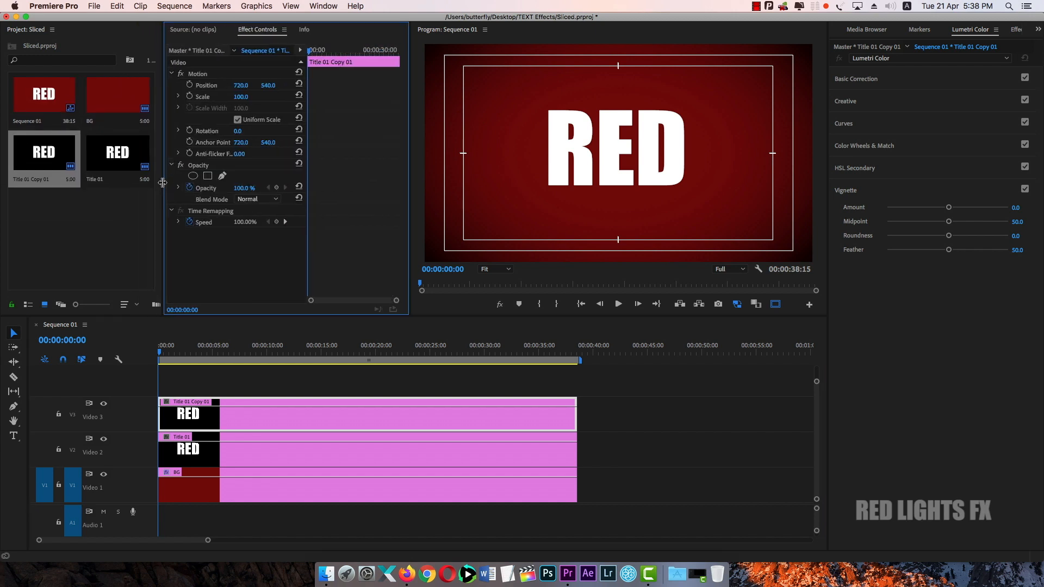
{"action": "left_click", "coordinate": [223, 177]}
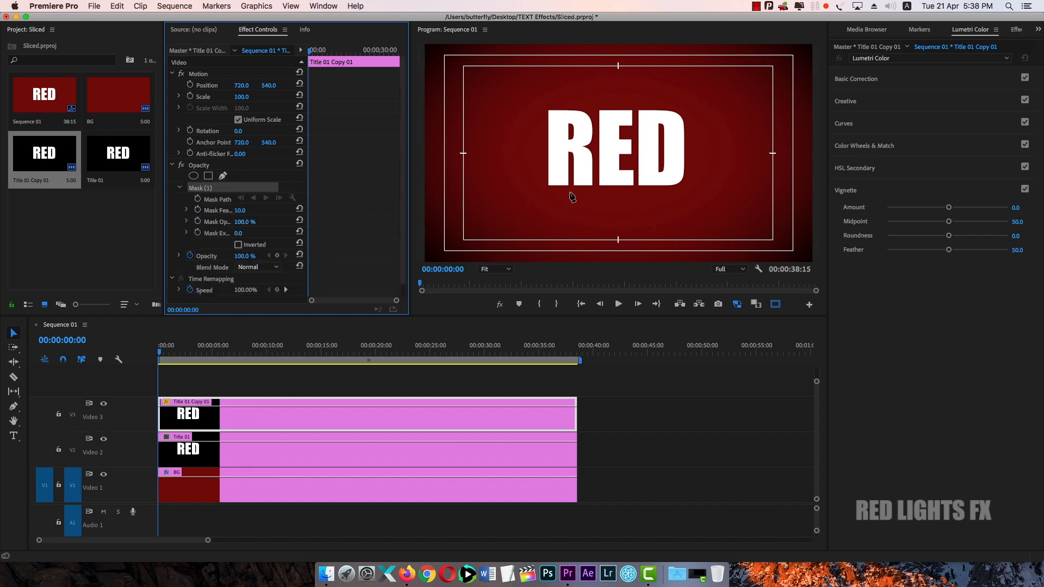
{"action": "left_click", "coordinate": [507, 175]}
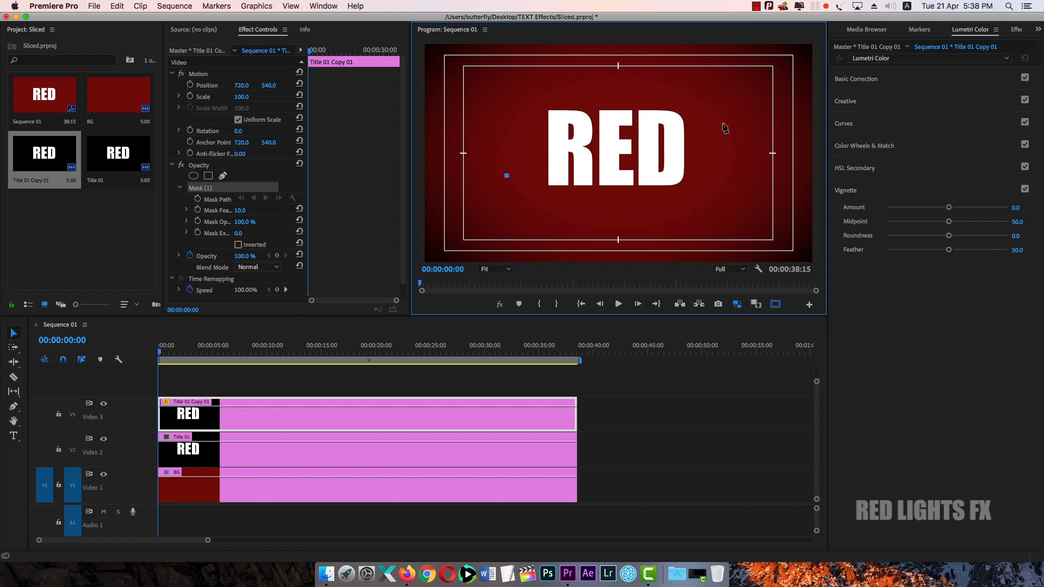
{"action": "left_click", "coordinate": [725, 120]}
{"action": "left_click", "coordinate": [719, 214]}
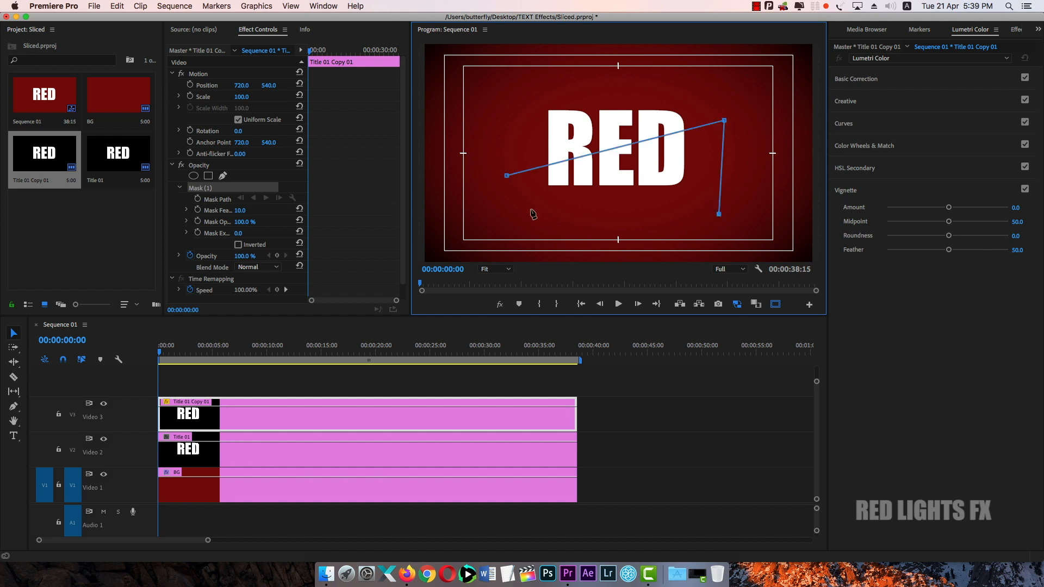
{"action": "left_click", "coordinate": [501, 210]}
{"action": "left_click", "coordinate": [507, 176]}
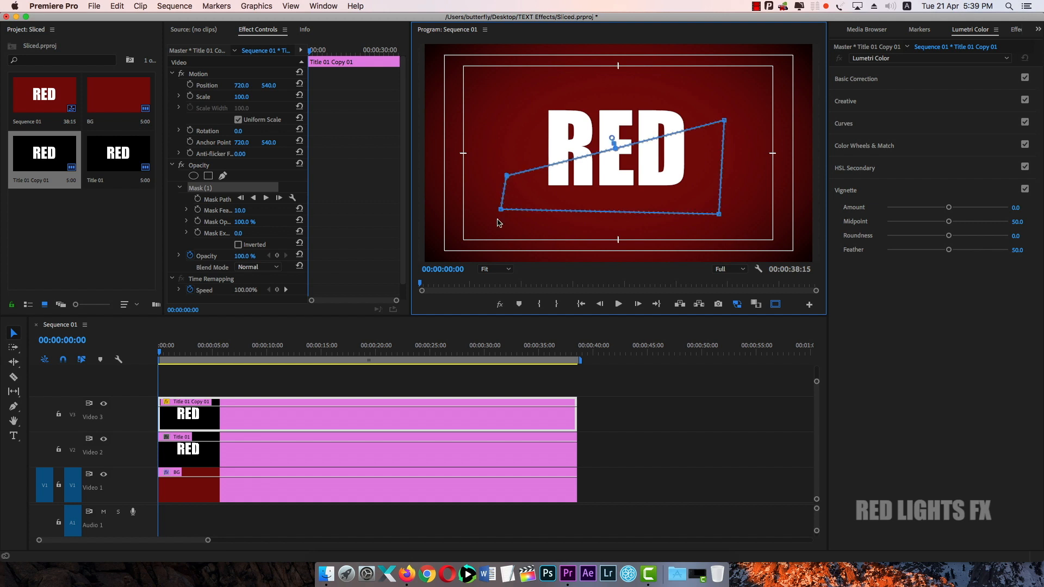
Hide the Video 2 track and set the mask feather of Title 01 Copy 01 to 0.
{"action": "left_click", "coordinate": [104, 439]}
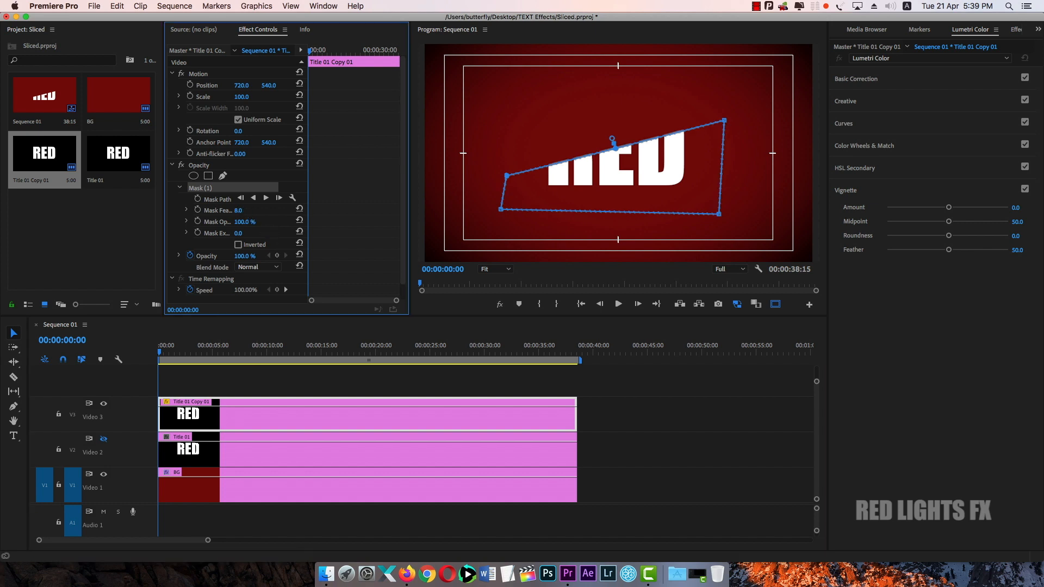
{"action": "left_click", "coordinate": [318, 371]}
{"action": "left_click", "coordinate": [295, 400]}
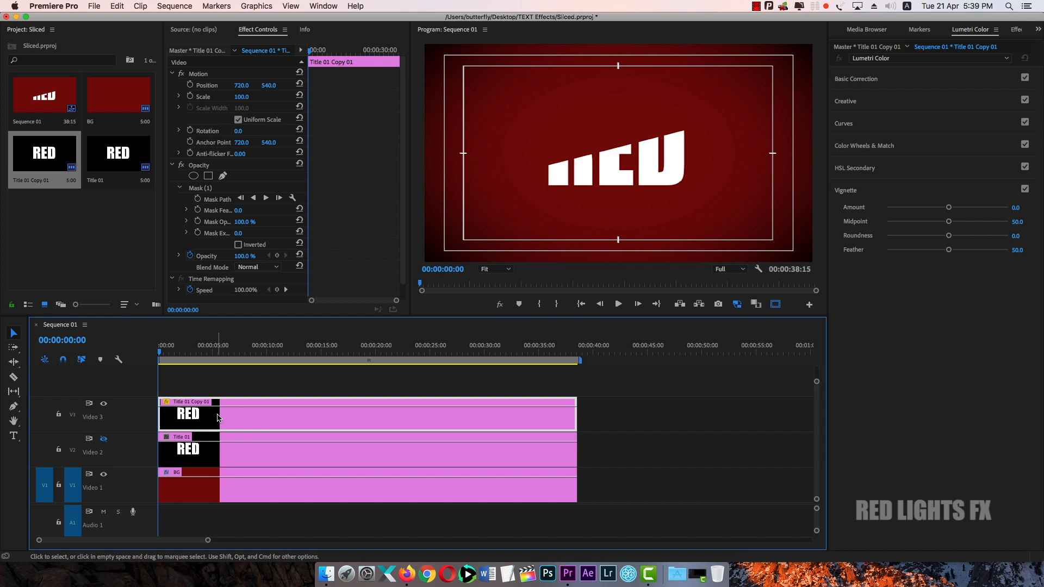
Duplicate the masked title clip onto a new track V4 and invert the duplicate's mask.
{"action": "left_click_drag", "start_coordinate": [218, 417], "coordinate": [226, 390]}
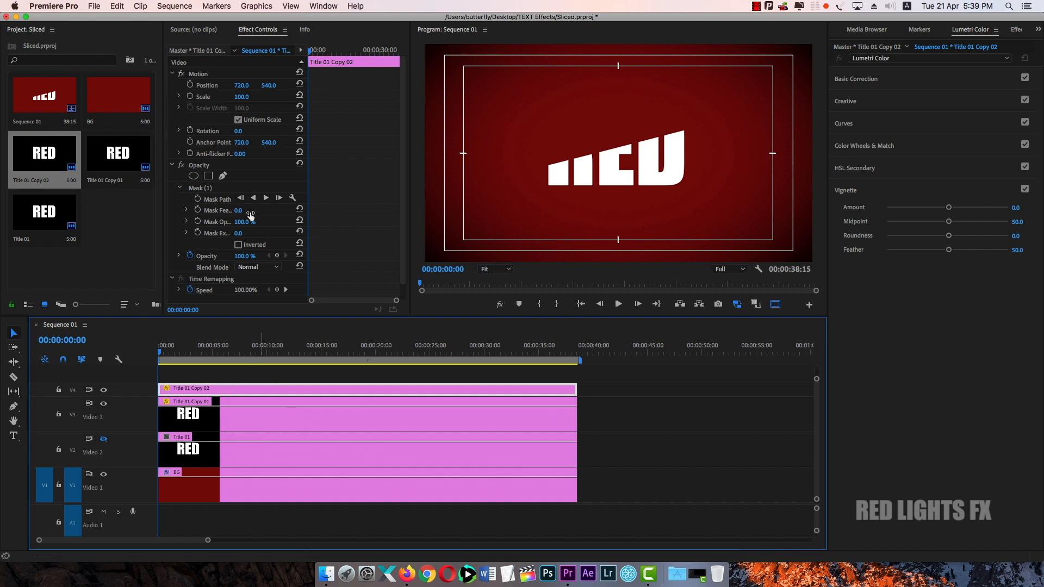
{"action": "left_click", "coordinate": [239, 245]}
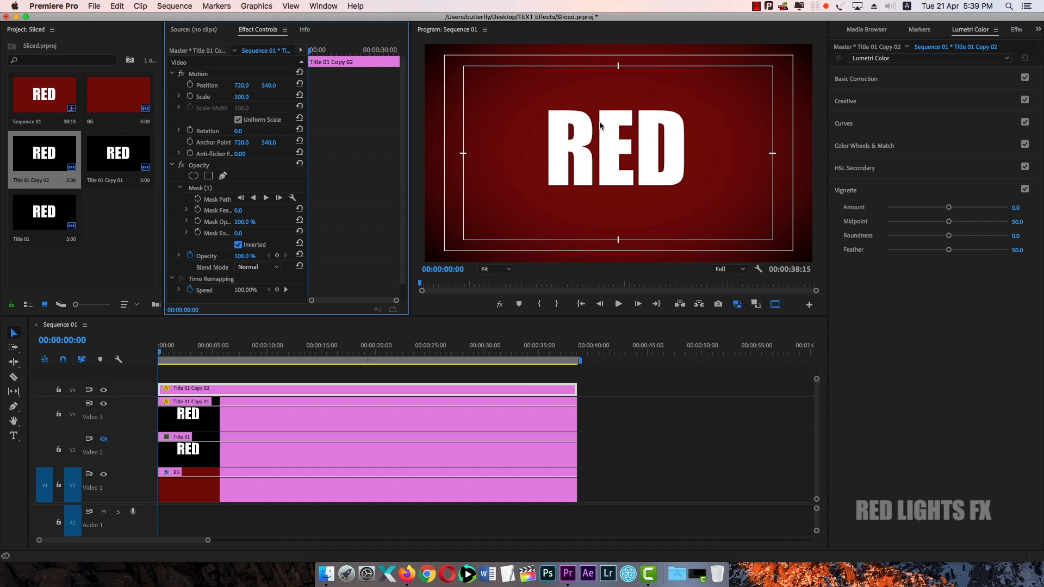
Toggle the output of the Video 3 and V4 tracks separately to check each masked half of RED.
{"action": "left_click", "coordinate": [104, 403]}
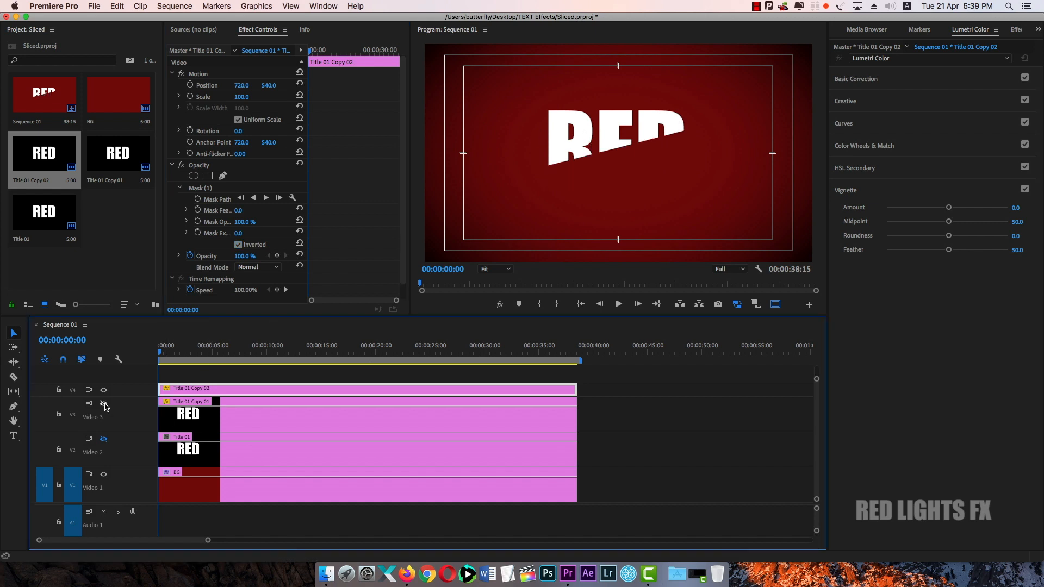
{"action": "left_click", "coordinate": [103, 405]}
{"action": "left_click", "coordinate": [104, 391]}
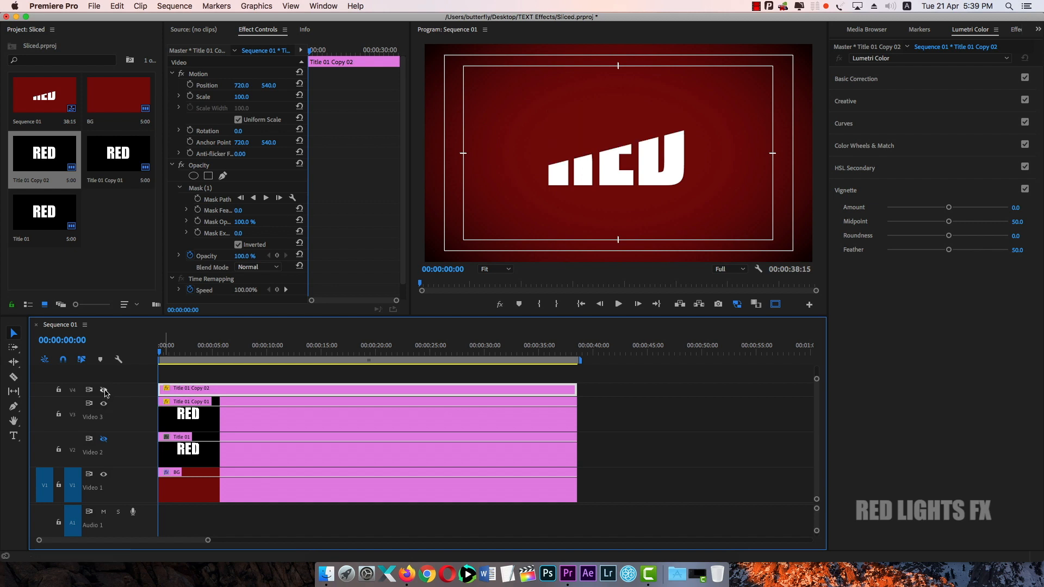
{"action": "left_click", "coordinate": [104, 390]}
{"action": "left_click", "coordinate": [104, 403]}
{"action": "left_click", "coordinate": [103, 403]}
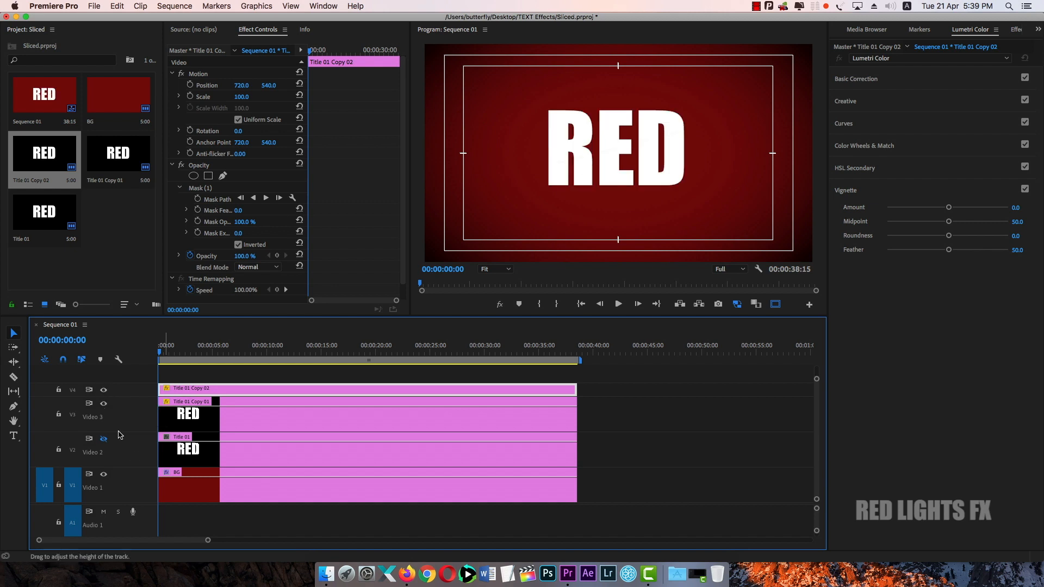
Hide the V4 and Video 3 tracks and show the Video 2 track holding the original title.
{"action": "left_click", "coordinate": [103, 391]}
{"action": "left_click", "coordinate": [104, 404]}
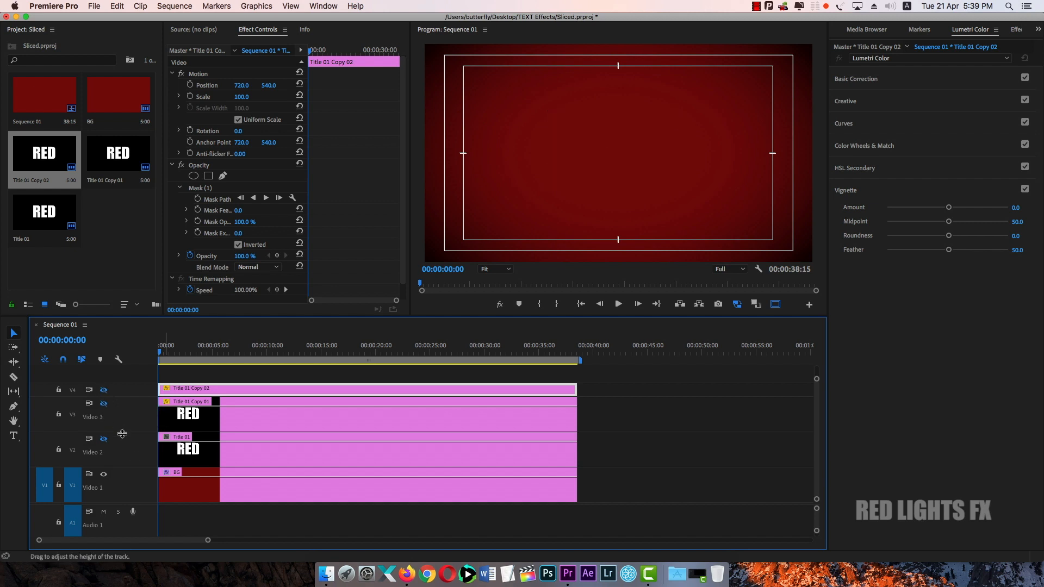
{"action": "left_click", "coordinate": [104, 440]}
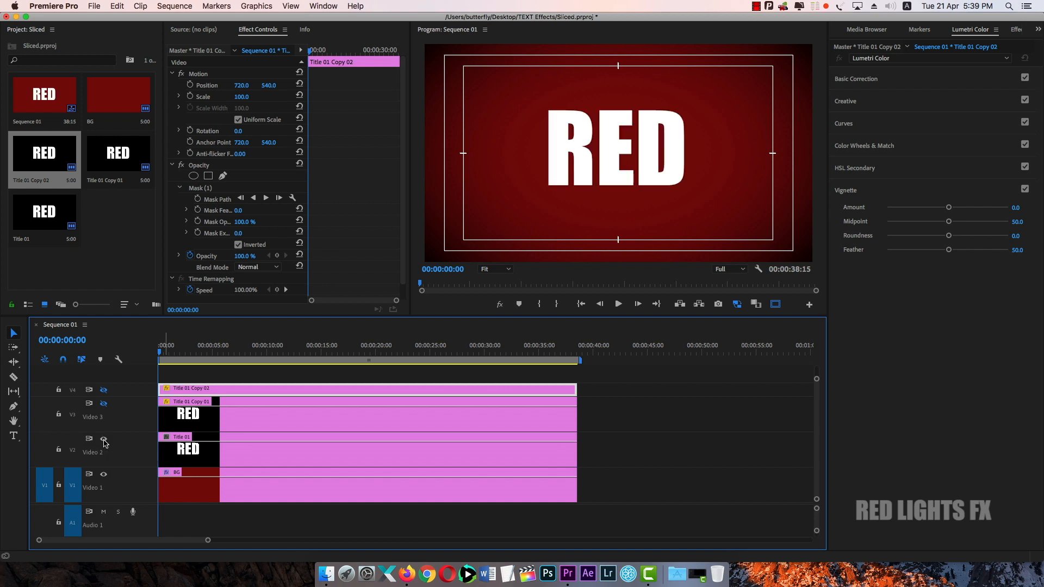
Recolor the RED text in Title 01 with a dark red sampled from the background's vignette, save the project and close the title editor.
{"action": "left_click", "coordinate": [229, 449]}
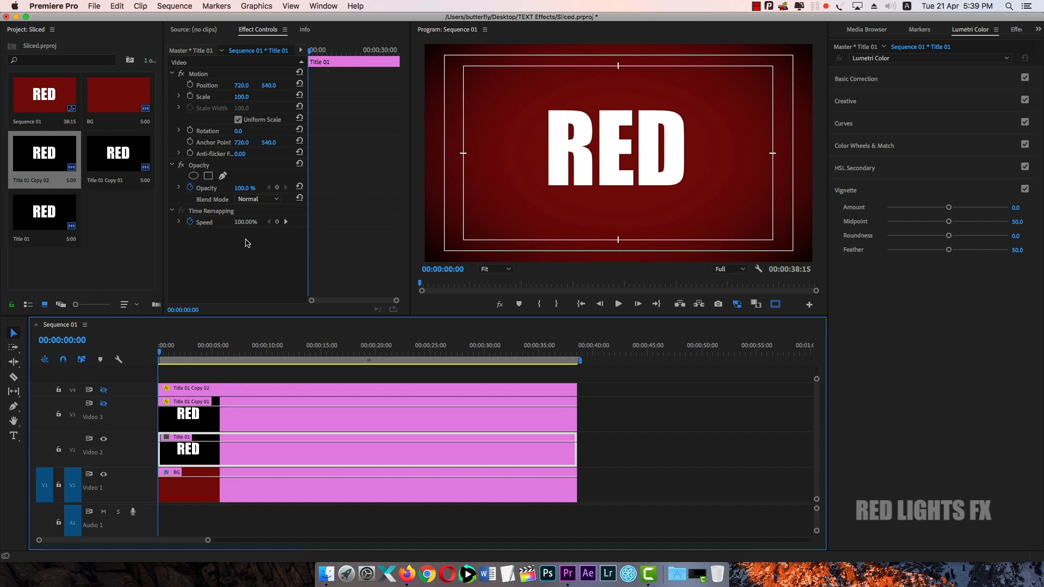
{"action": "double_click", "coordinate": [252, 452]}
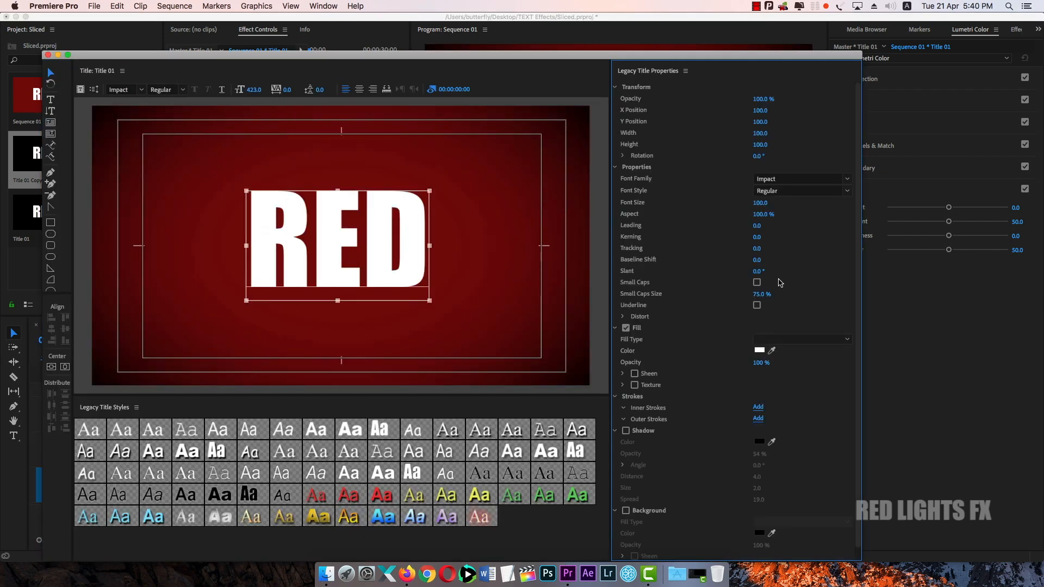
{"action": "left_click_drag", "start_coordinate": [772, 351], "coordinate": [487, 275]}
{"action": "left_click_drag", "start_coordinate": [772, 352], "coordinate": [585, 263]}
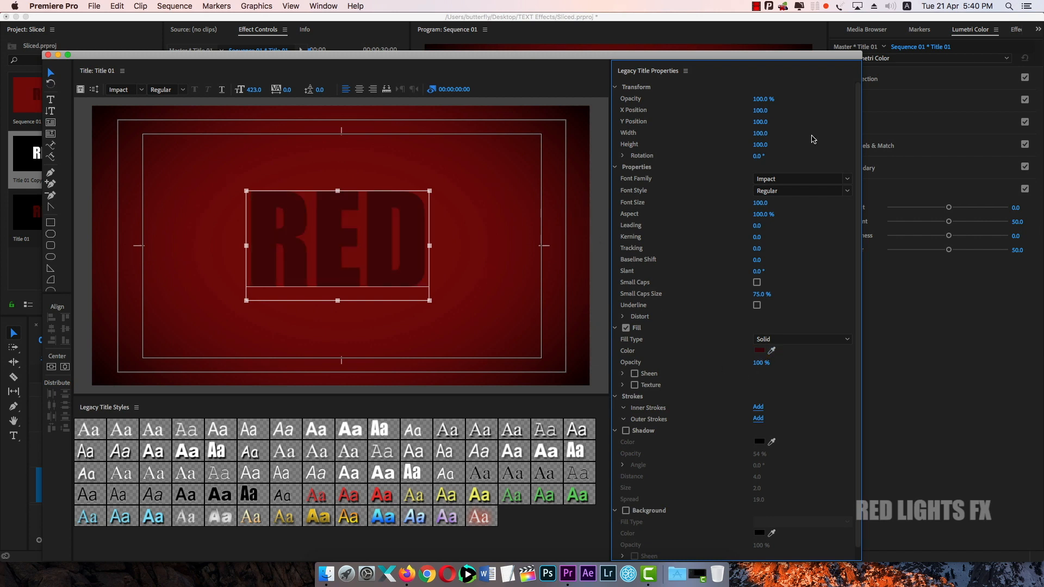
{"action": "key", "text": "super+s"}
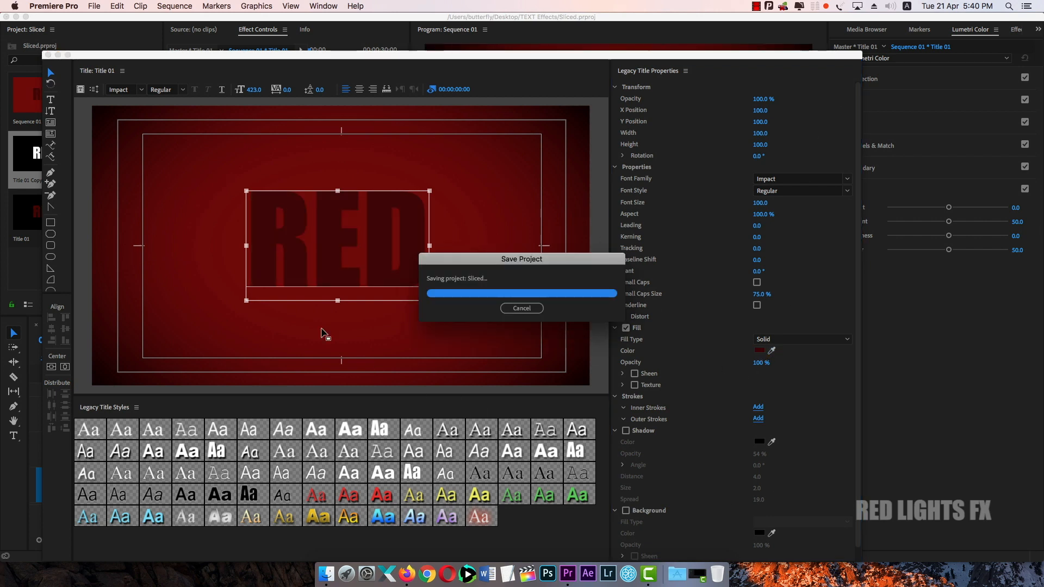
{"action": "left_click", "coordinate": [48, 55]}
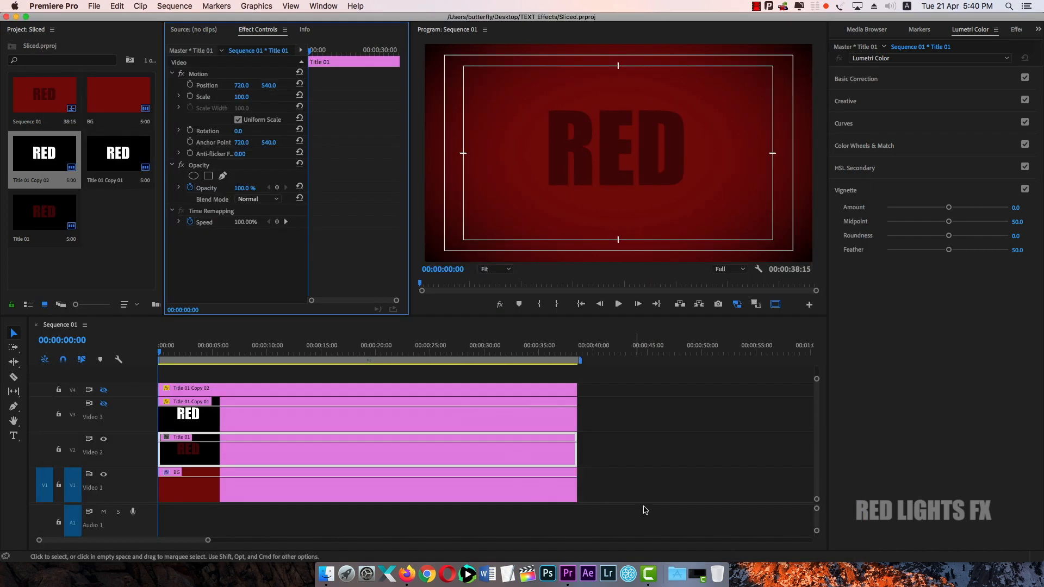
Preview the Video 3 slice over the dark title, hide that track again and show the V4 track.
{"action": "left_click", "coordinate": [629, 463]}
{"action": "left_click", "coordinate": [104, 404]}
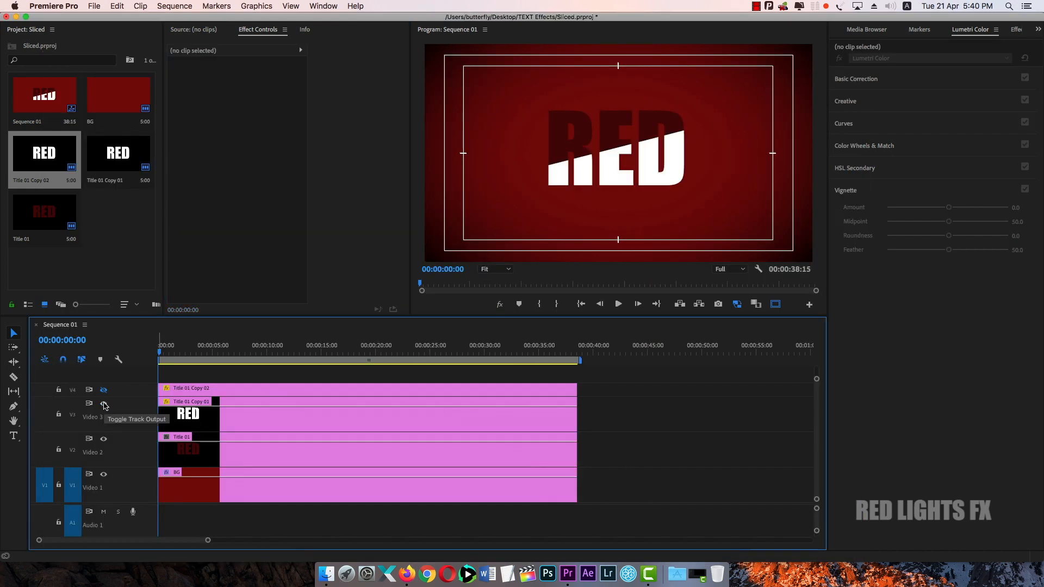
{"action": "left_click", "coordinate": [104, 404]}
{"action": "left_click", "coordinate": [104, 390]}
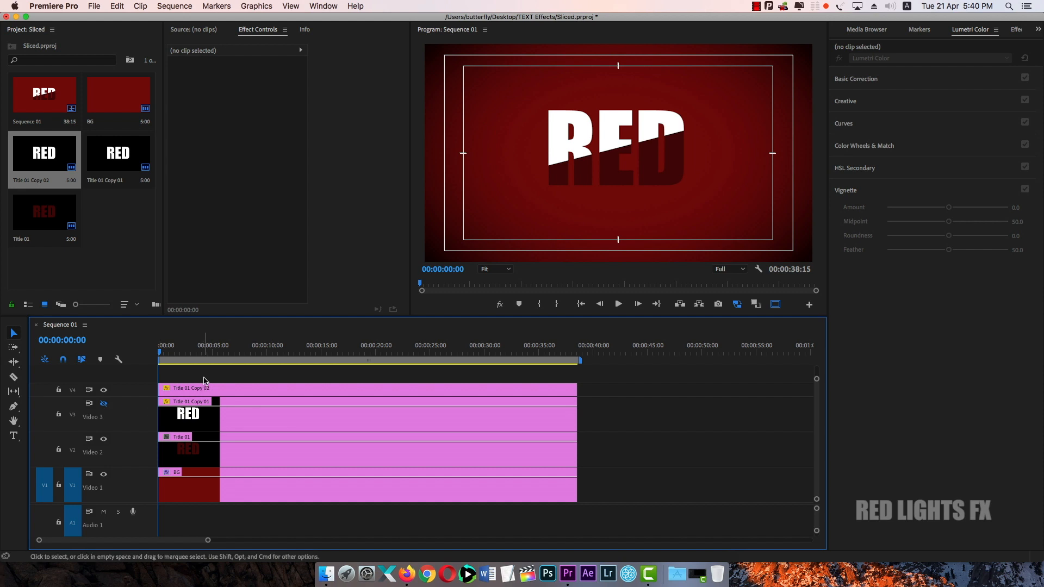
{"action": "left_click_drag", "start_coordinate": [188, 348], "coordinate": [105, 345]}
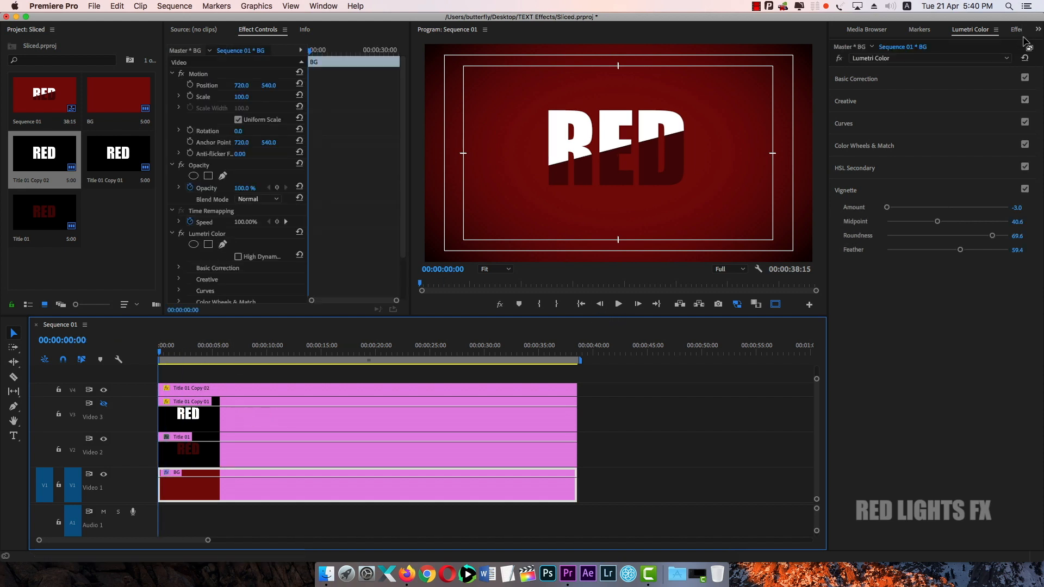
Draw a straight diagonal Pen line as a graphic along the cut through RED, reaching both side edges of the frame.
{"action": "left_click", "coordinate": [1038, 29]}
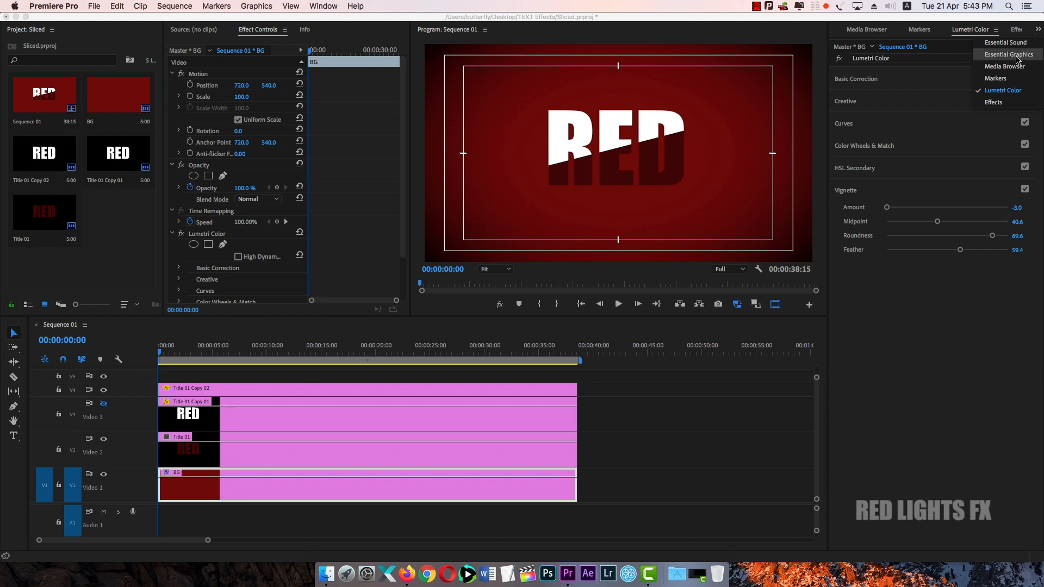
{"action": "left_click", "coordinate": [1009, 55]}
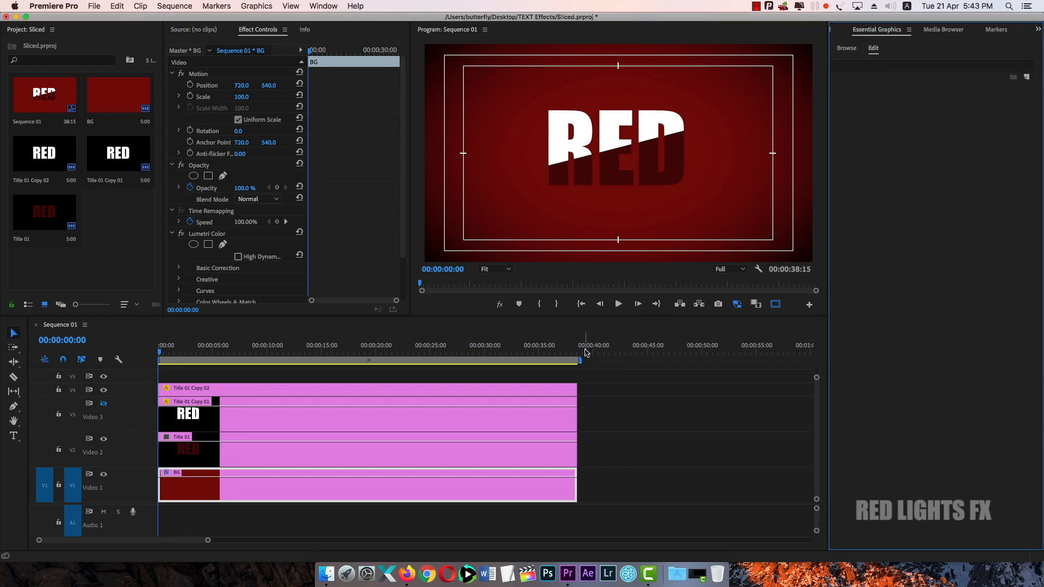
{"action": "key", "text": "p"}
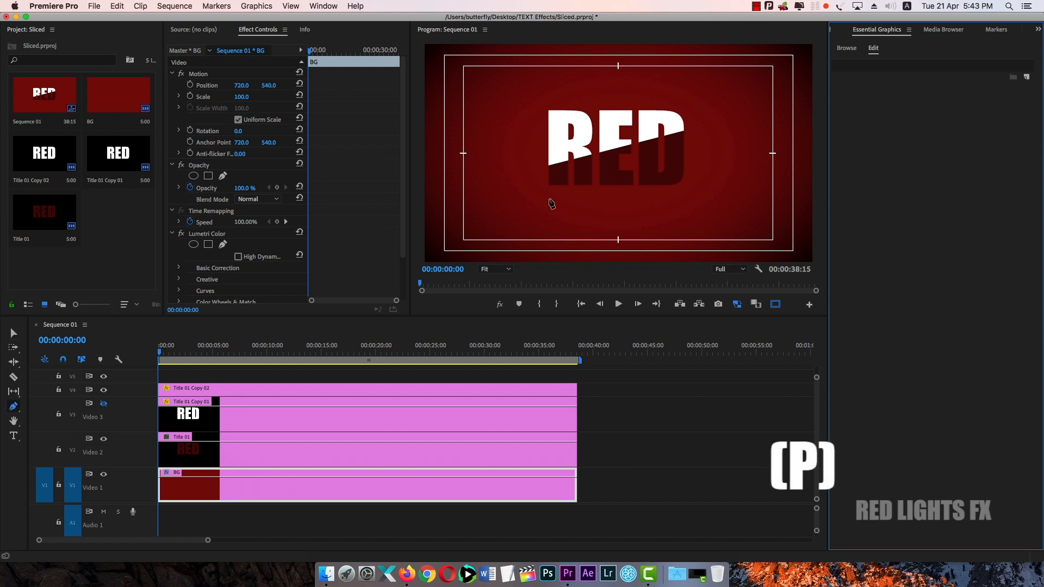
{"action": "left_click", "coordinate": [490, 187]}
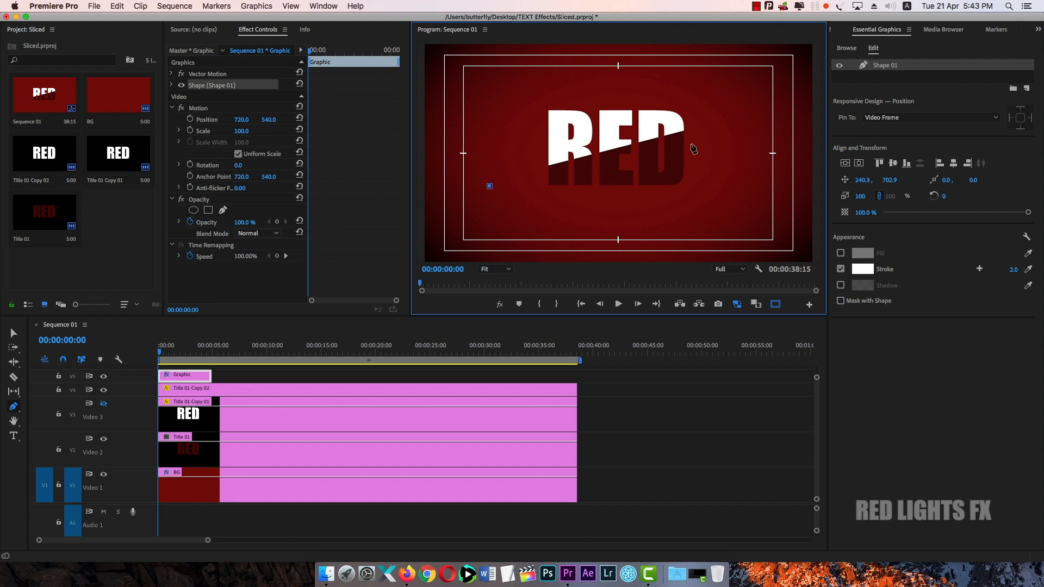
{"action": "left_click", "coordinate": [728, 118]}
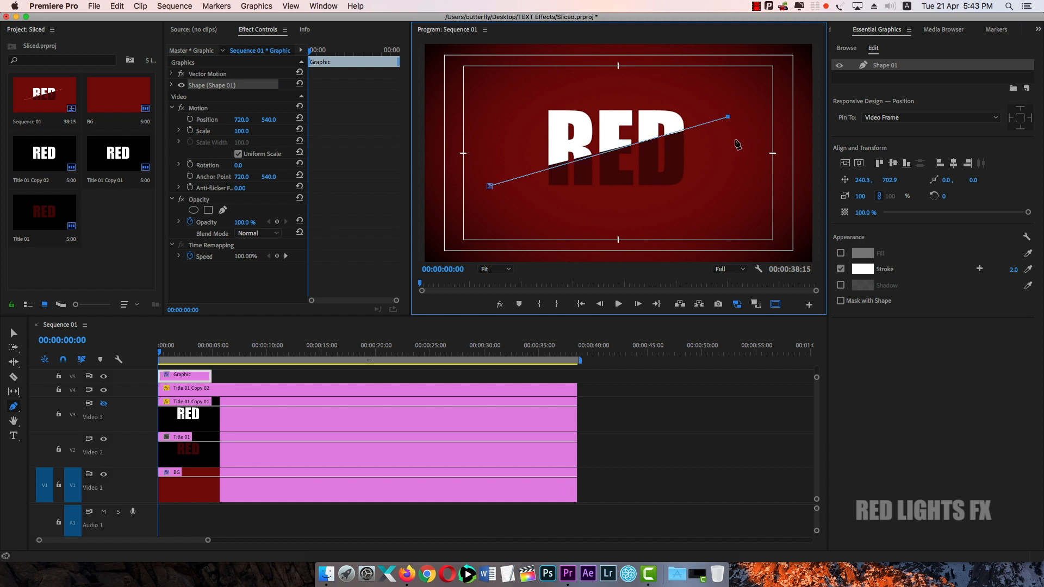
{"action": "mouse_move", "coordinate": [728, 118]}
{"action": "left_mouse_down"}
{"action": "mouse_move", "coordinate": [805, 51]}
{"action": "mouse_move", "coordinate": [802, 98]}
{"action": "mouse_move", "coordinate": [811, 95]}
{"action": "left_mouse_up"}
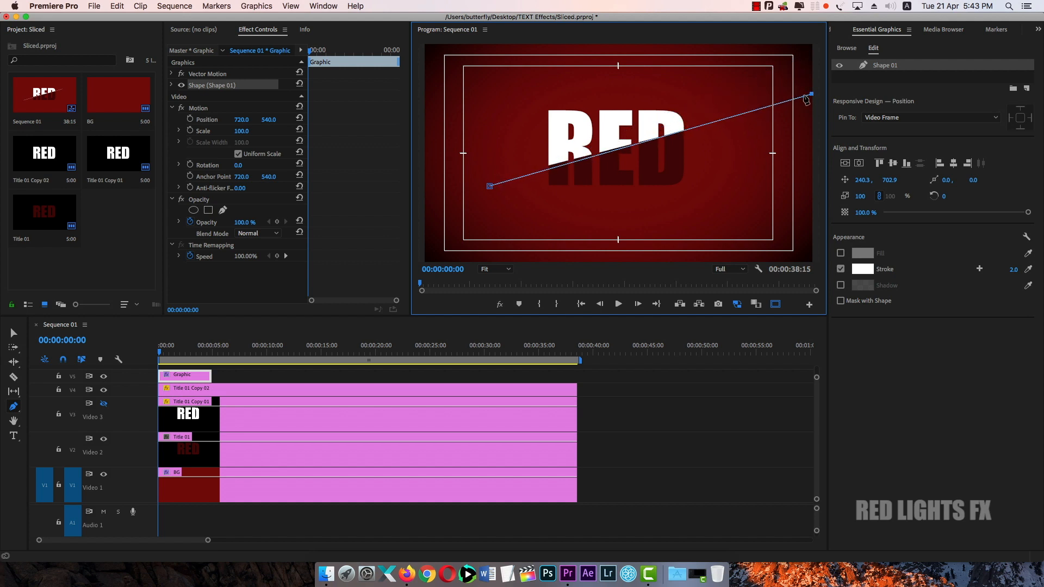
{"action": "mouse_move", "coordinate": [490, 187]}
{"action": "left_mouse_down"}
{"action": "mouse_move", "coordinate": [486, 173]}
{"action": "mouse_move", "coordinate": [479, 191]}
{"action": "mouse_move", "coordinate": [406, 210]}
{"action": "left_mouse_up"}
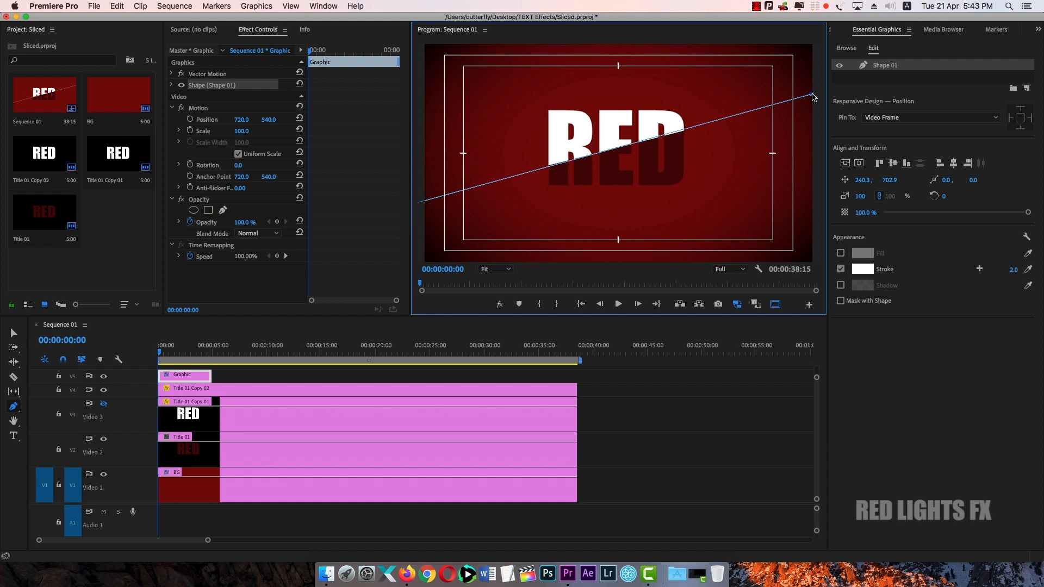
{"action": "mouse_move", "coordinate": [814, 97]}
{"action": "left_mouse_down"}
{"action": "mouse_move", "coordinate": [816, 127]}
{"action": "mouse_move", "coordinate": [816, 99]}
{"action": "left_mouse_up"}
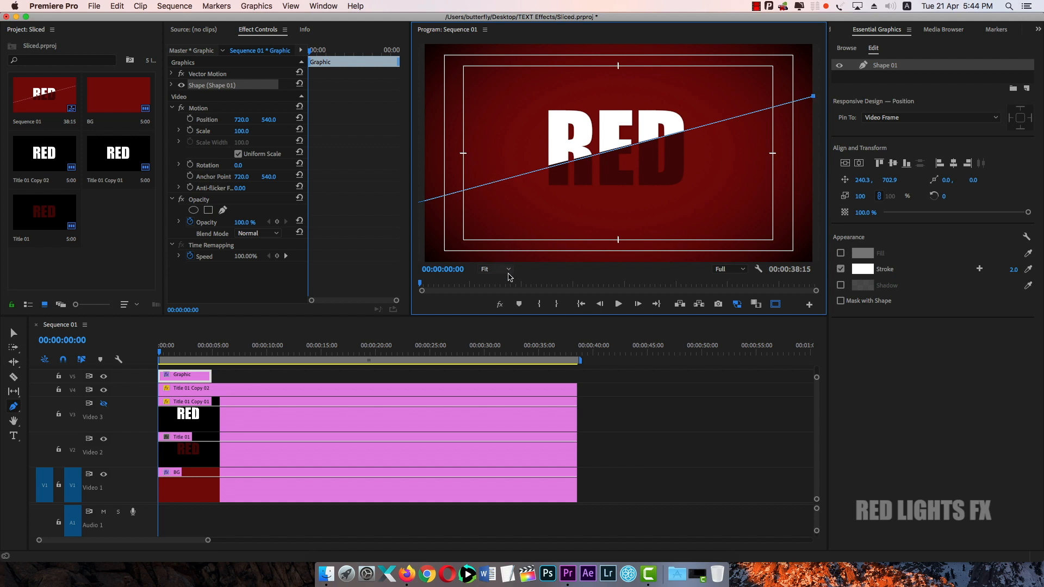
Extend the line's Graphic clip on V5 to the end of the title and background clips.
{"action": "left_click", "coordinate": [626, 400]}
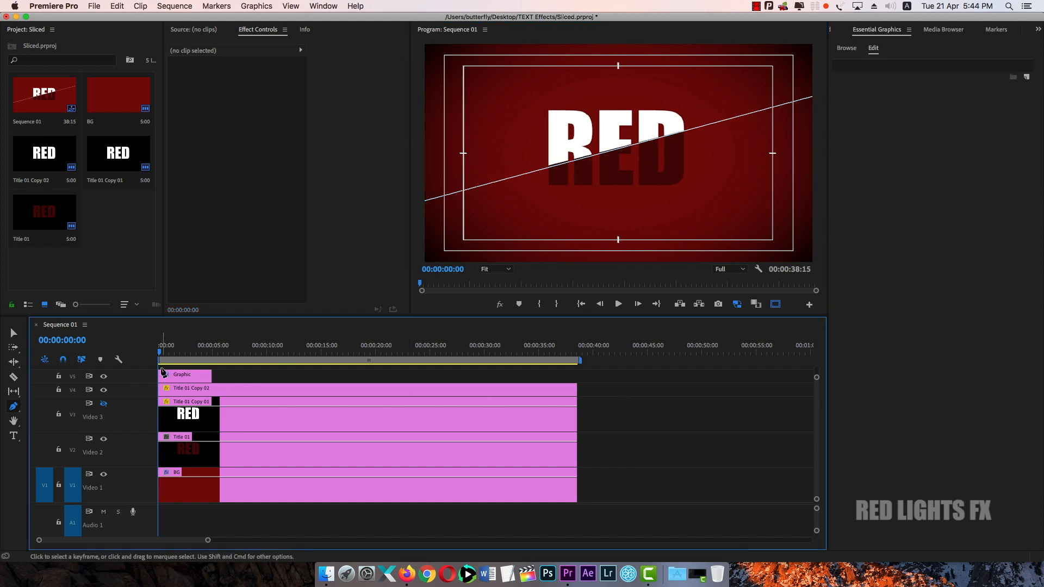
{"action": "key", "text": "v"}
{"action": "left_click", "coordinate": [189, 377]}
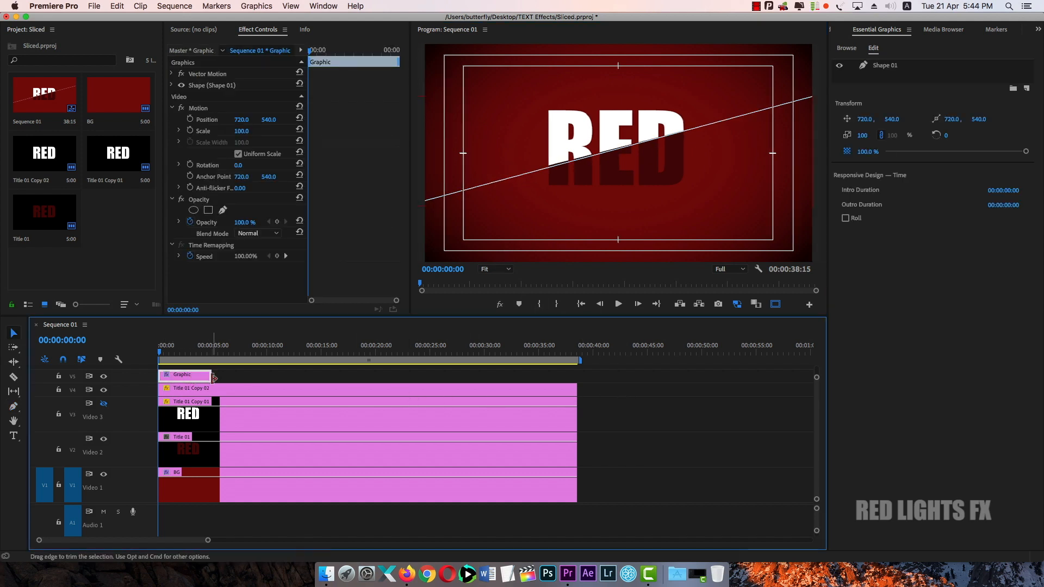
{"action": "left_click_drag", "start_coordinate": [211, 377], "coordinate": [576, 377]}
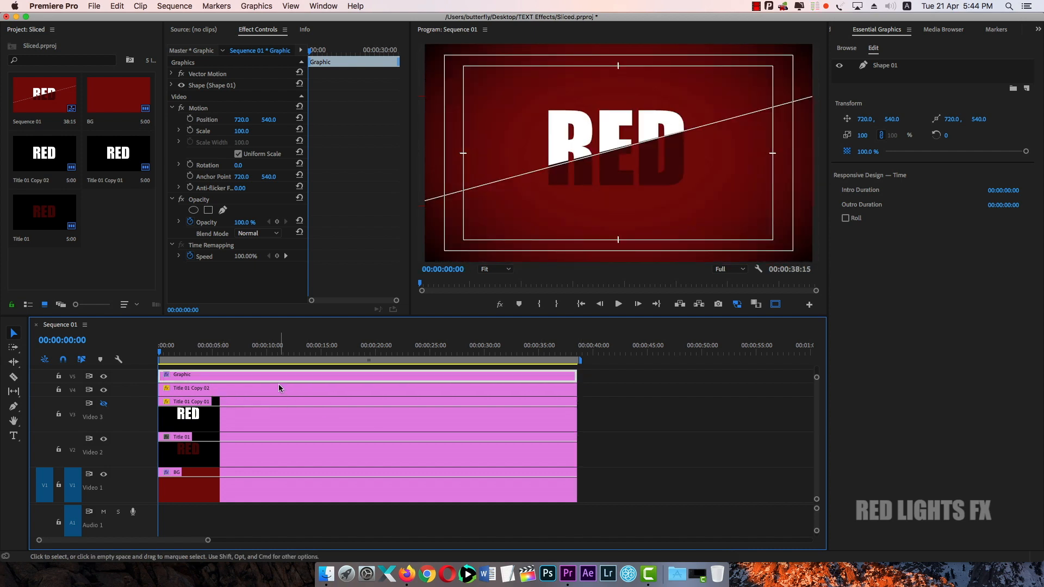
Set the stroke width of the line shape, Shape 01, to 4.
{"action": "left_click", "coordinate": [895, 66]}
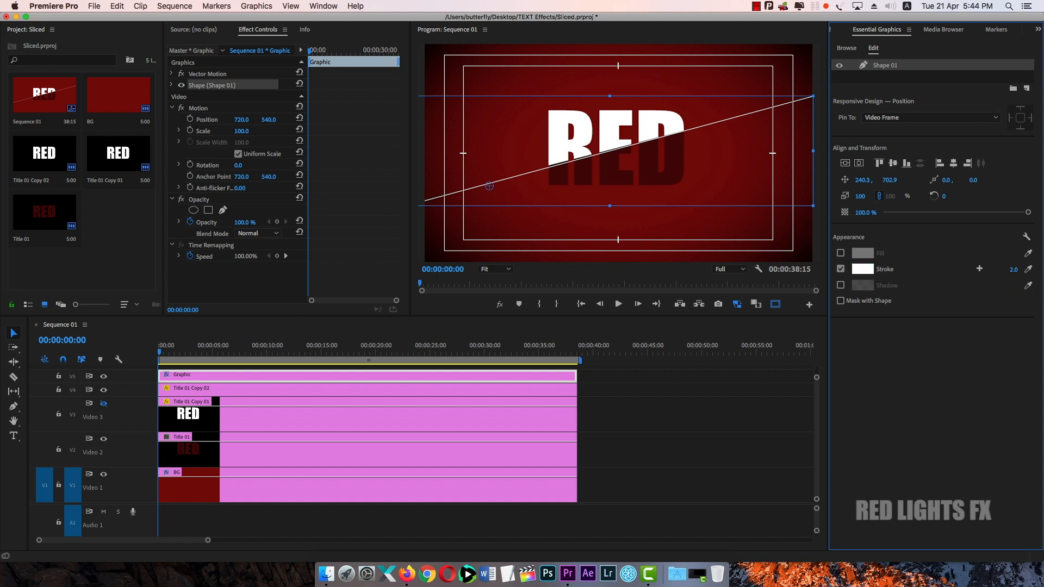
{"action": "left_click_drag", "start_coordinate": [1014, 270], "coordinate": [1018, 270]}
{"action": "left_click", "coordinate": [1014, 272]}
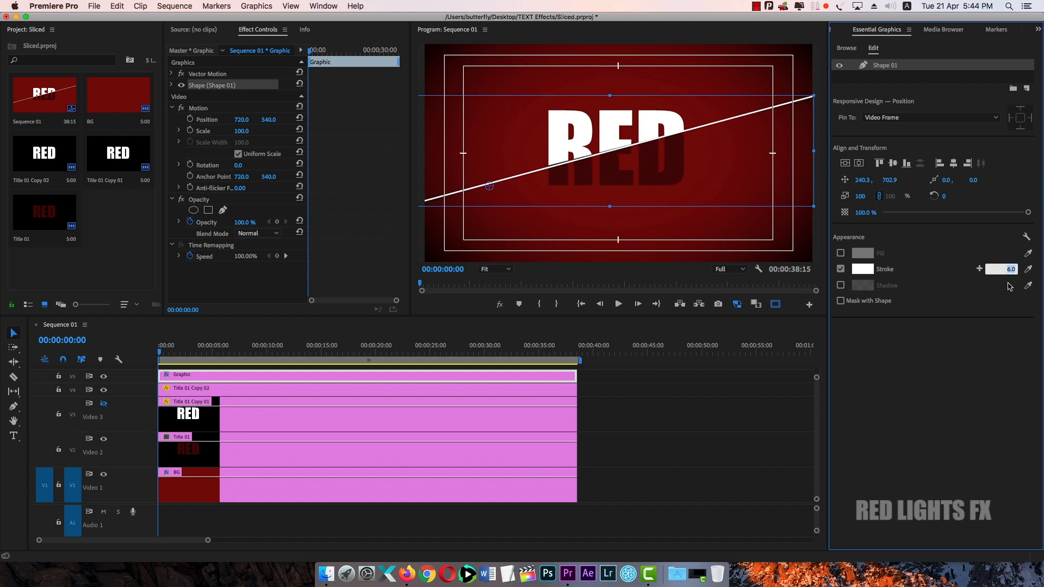
{"action": "type", "text": "4"}
{"action": "key", "text": "Return"}
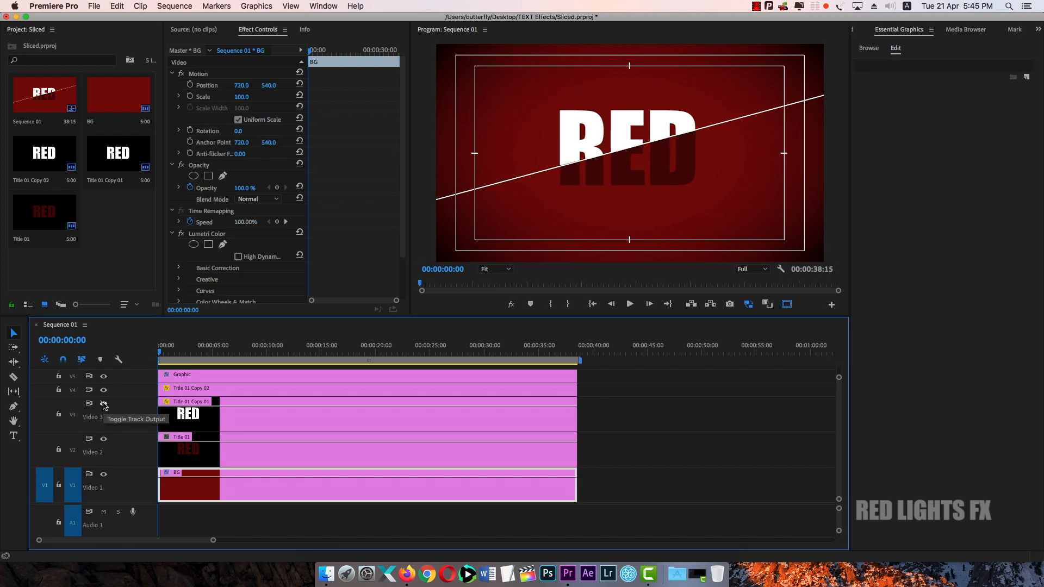
Toggle the Video 3 track on and off to compare the whole word with its sliced look.
{"action": "left_click", "coordinate": [103, 403]}
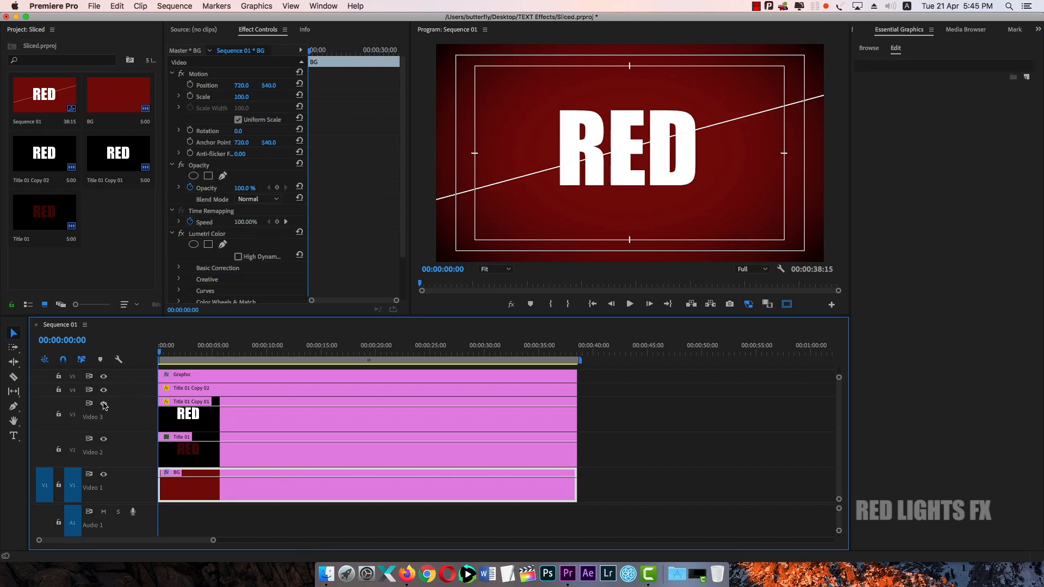
{"action": "left_click", "coordinate": [104, 403]}
{"action": "left_click", "coordinate": [104, 404]}
{"action": "left_click", "coordinate": [104, 404]}
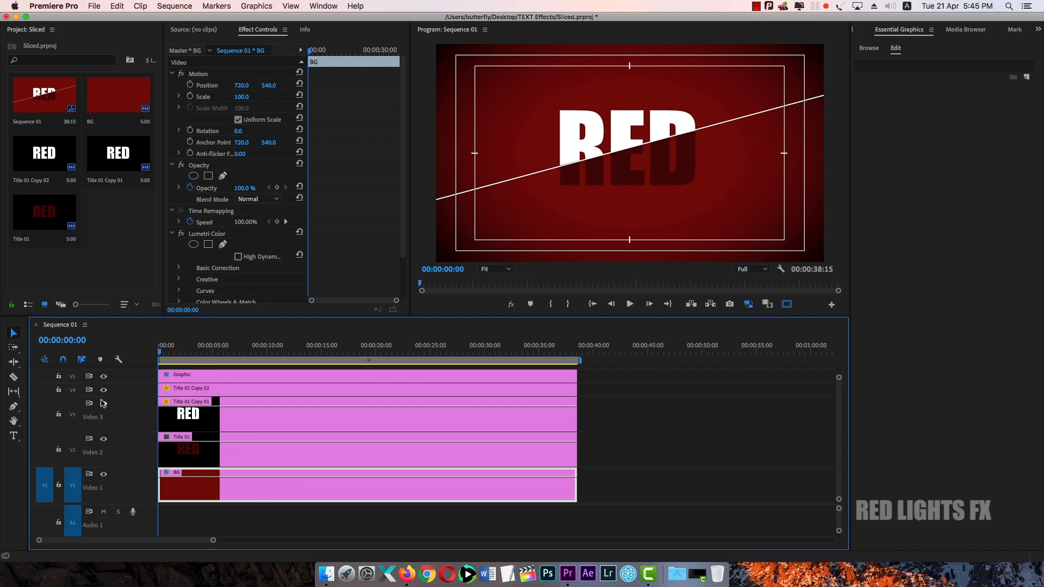
Search the effects for "wipe" and apply the Linear Wipe video effect to the Graphic clip on V5.
{"action": "left_click", "coordinate": [214, 376]}
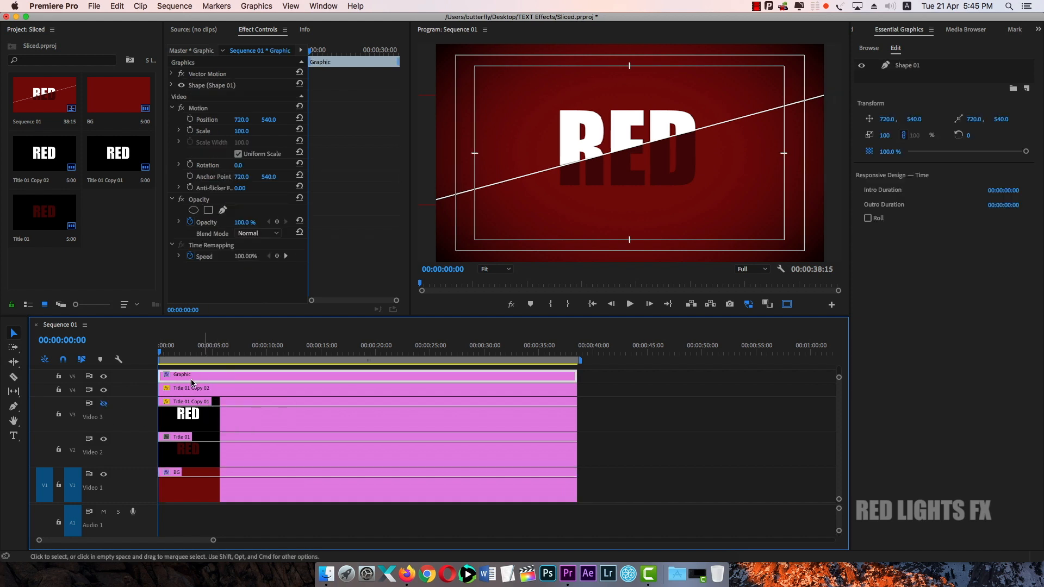
{"action": "left_click", "coordinate": [1038, 31]}
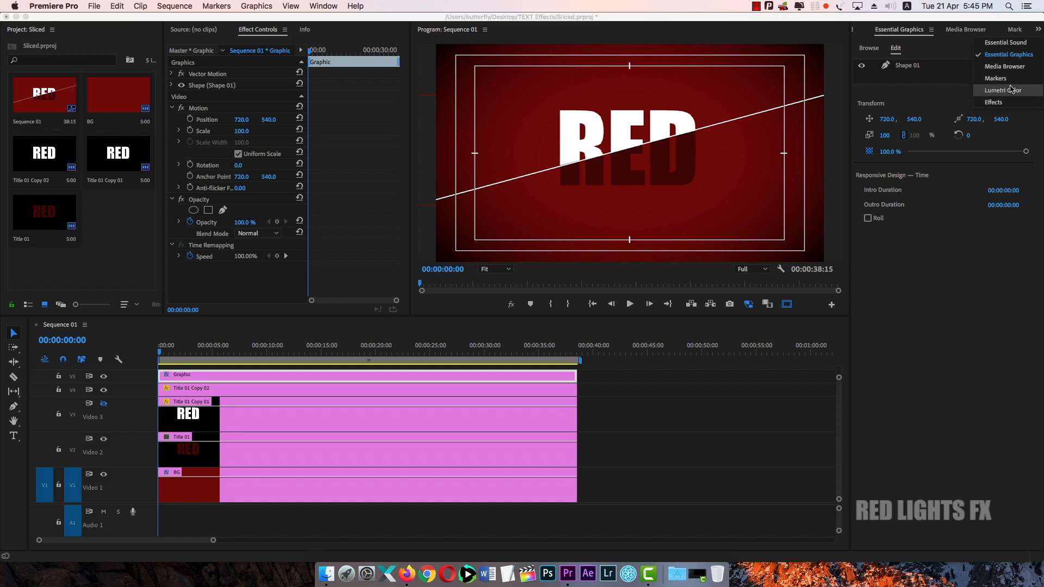
{"action": "left_click", "coordinate": [1004, 103]}
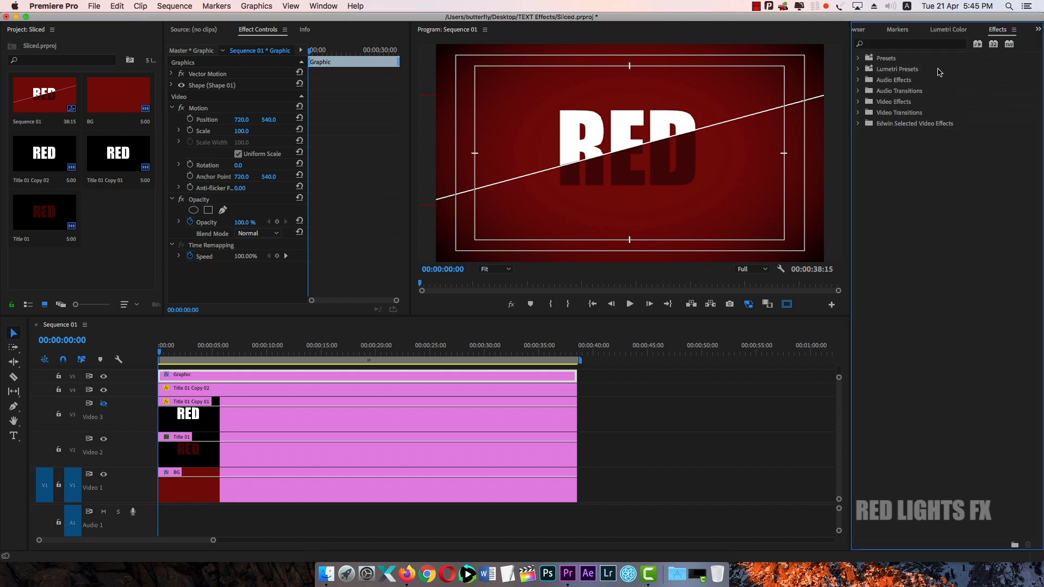
{"action": "type", "text": "wipe"}
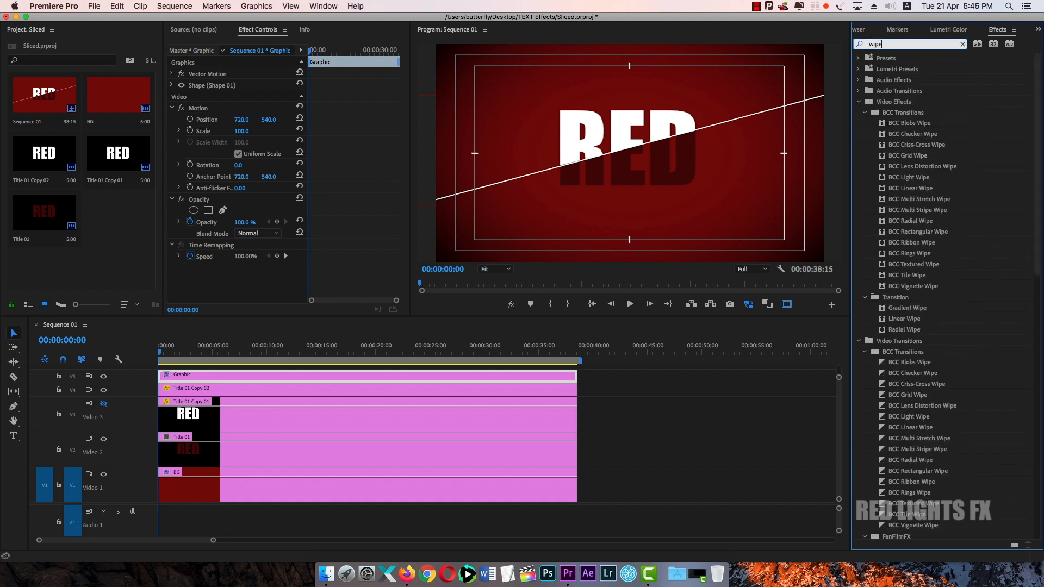
{"action": "left_click", "coordinate": [900, 321]}
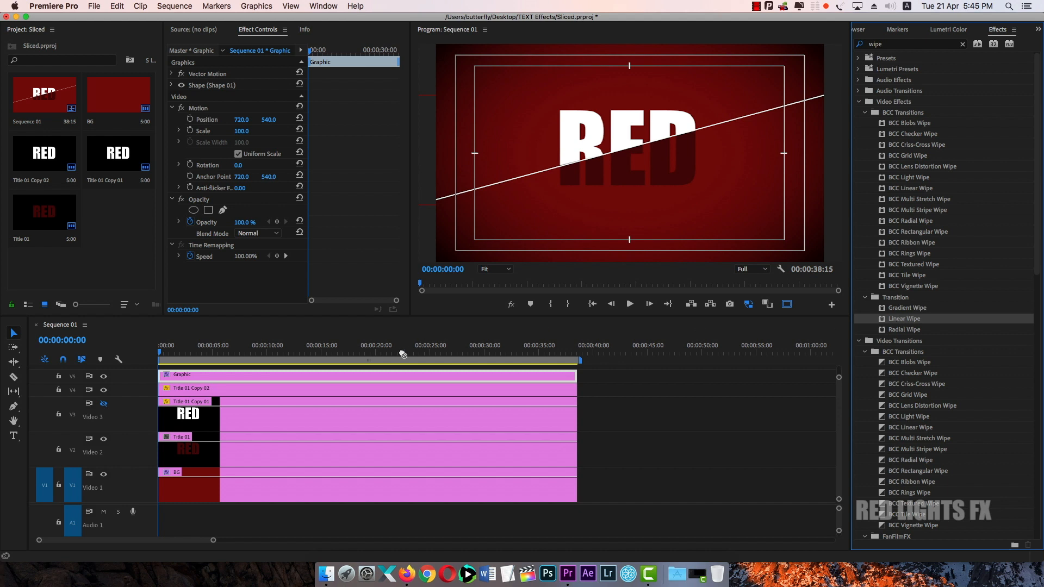
{"action": "left_click_drag", "start_coordinate": [402, 355], "coordinate": [388, 377]}
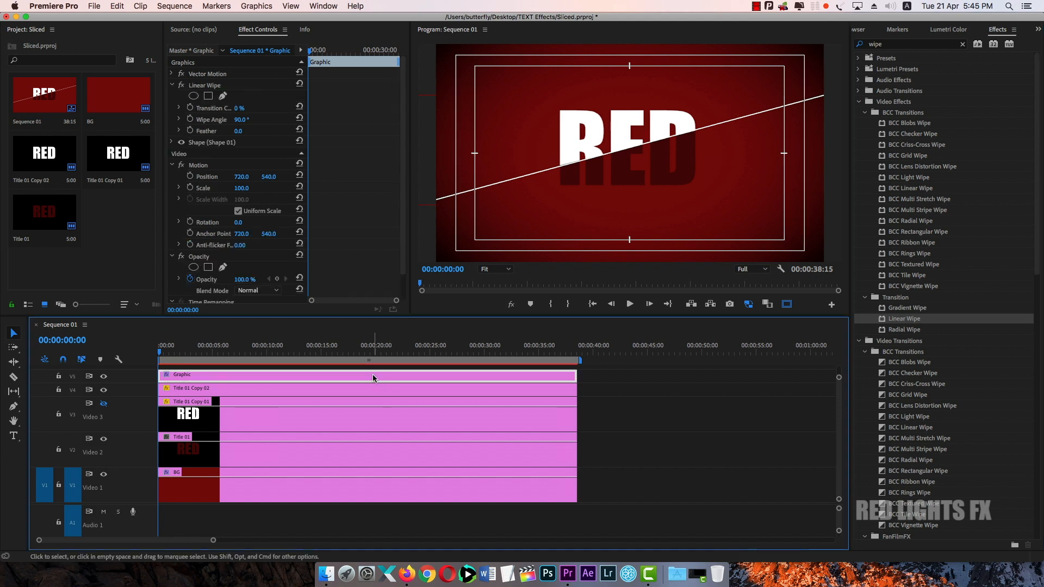
Set the Graphic clip's Linear Wipe Transition Completion to 100% and keyframe it at 00:00:07:15.
{"action": "left_click_drag", "start_coordinate": [450, 265], "coordinate": [487, 264]}
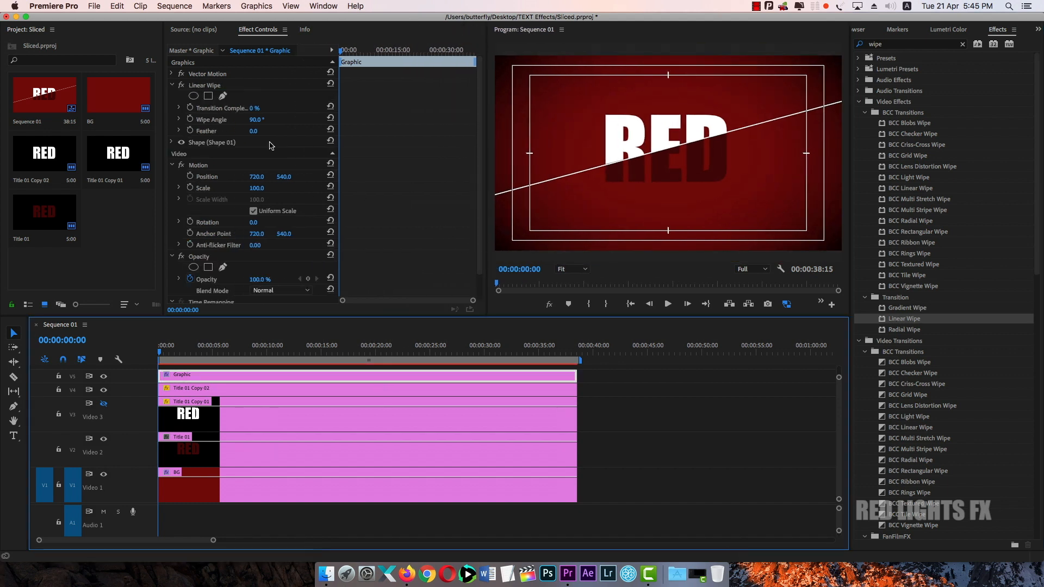
{"action": "left_click", "coordinate": [255, 109]}
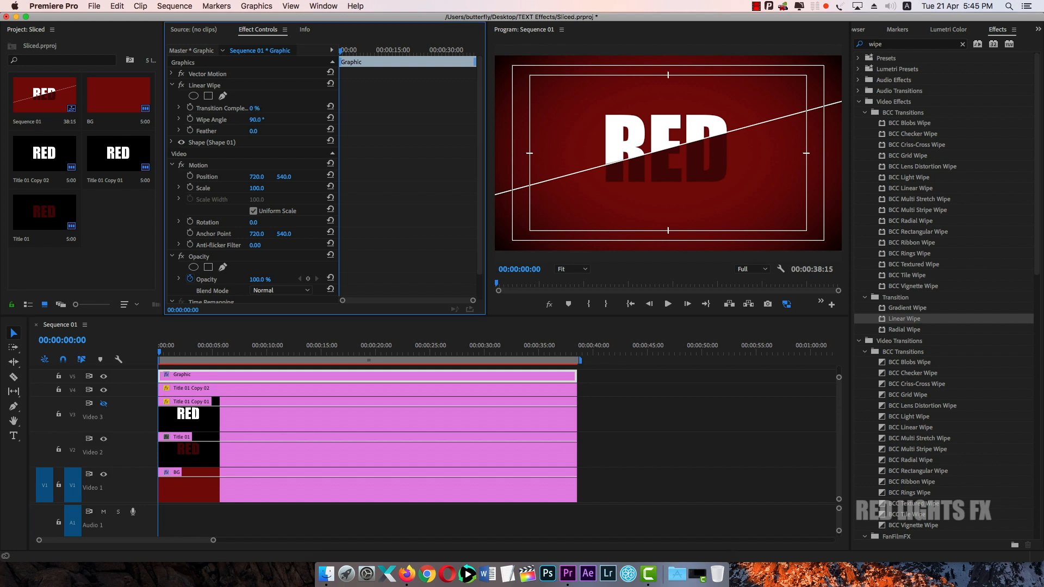
{"action": "left_click_drag", "start_coordinate": [255, 109], "coordinate": [300, 109]}
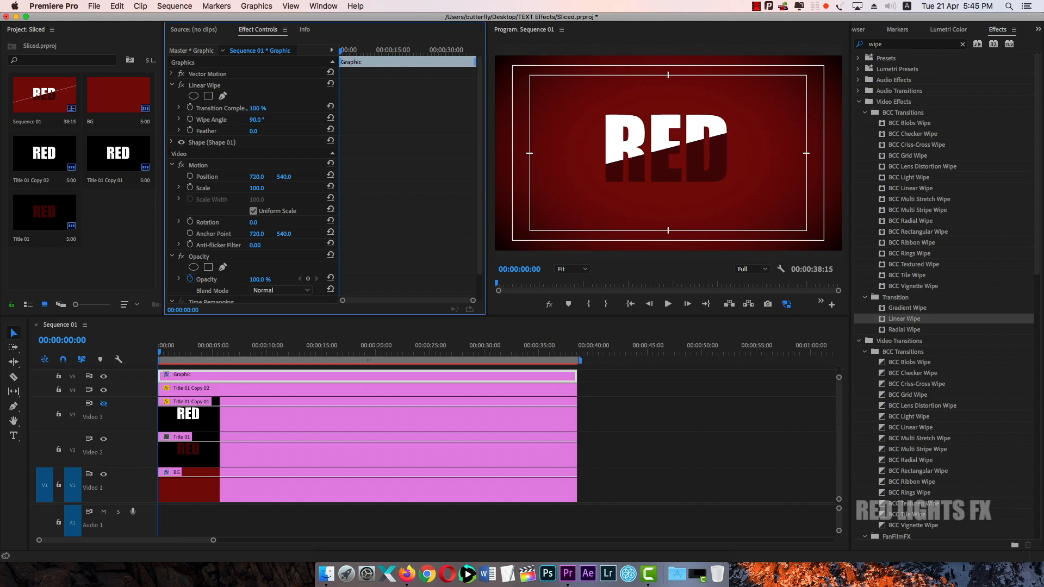
{"action": "left_click", "coordinate": [184, 347]}
{"action": "left_click_drag", "start_coordinate": [187, 347], "coordinate": [243, 345]}
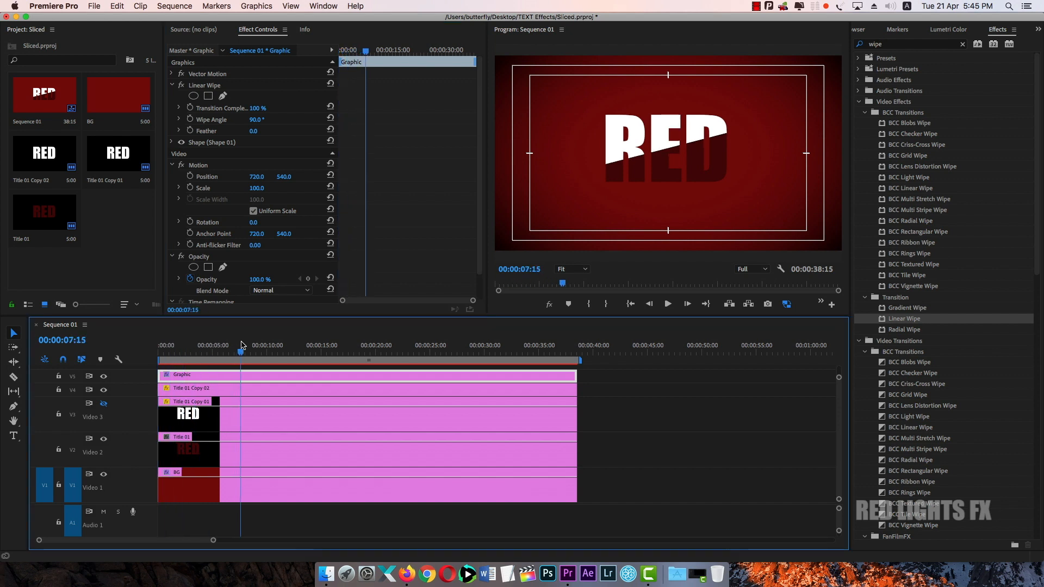
{"action": "left_click", "coordinate": [191, 109]}
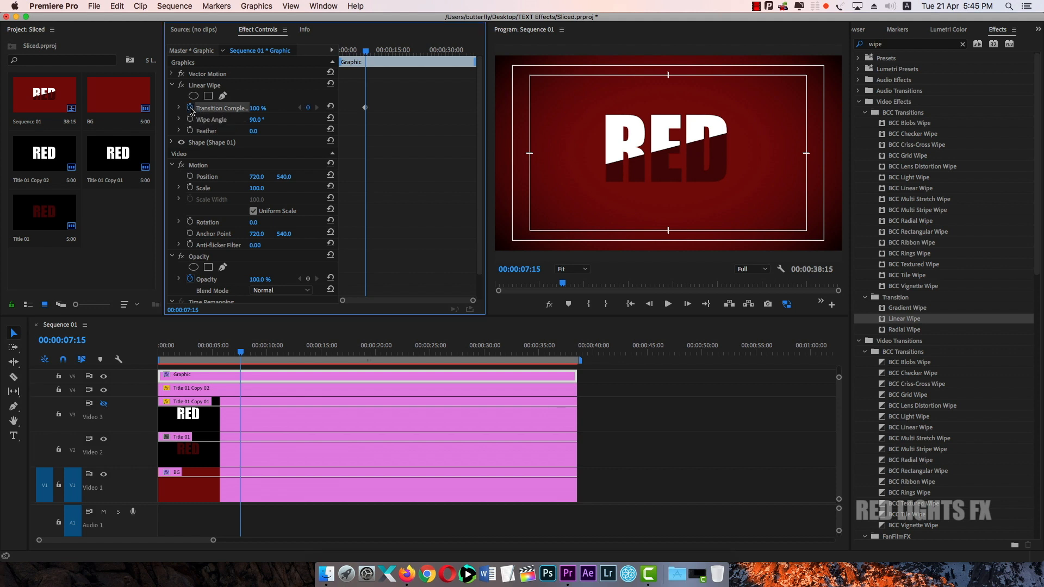
Add a 0% Transition Completion keyframe at 00:00:08:04 and play back the line's reveal.
{"action": "key", "text": "space"}
{"action": "key", "text": "space"}
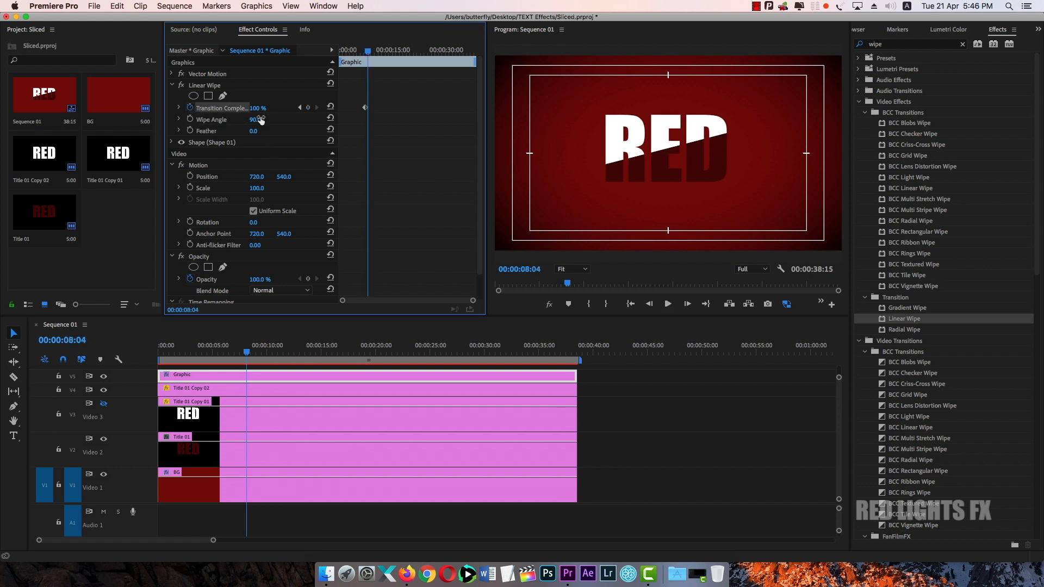
{"action": "left_click_drag", "start_coordinate": [257, 108], "coordinate": [202, 109]}
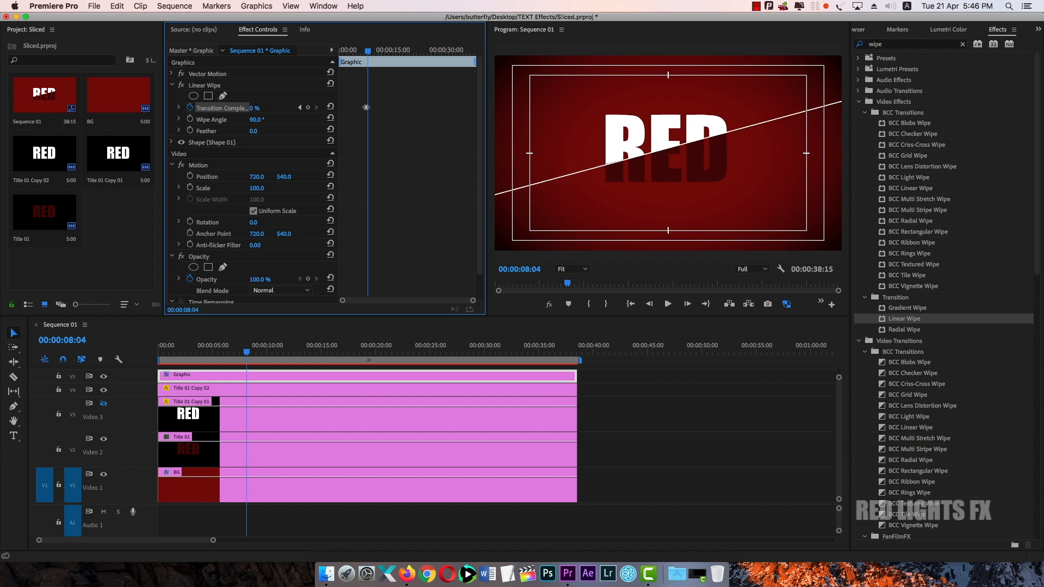
{"action": "left_click", "coordinate": [241, 349]}
{"action": "key", "text": "space"}
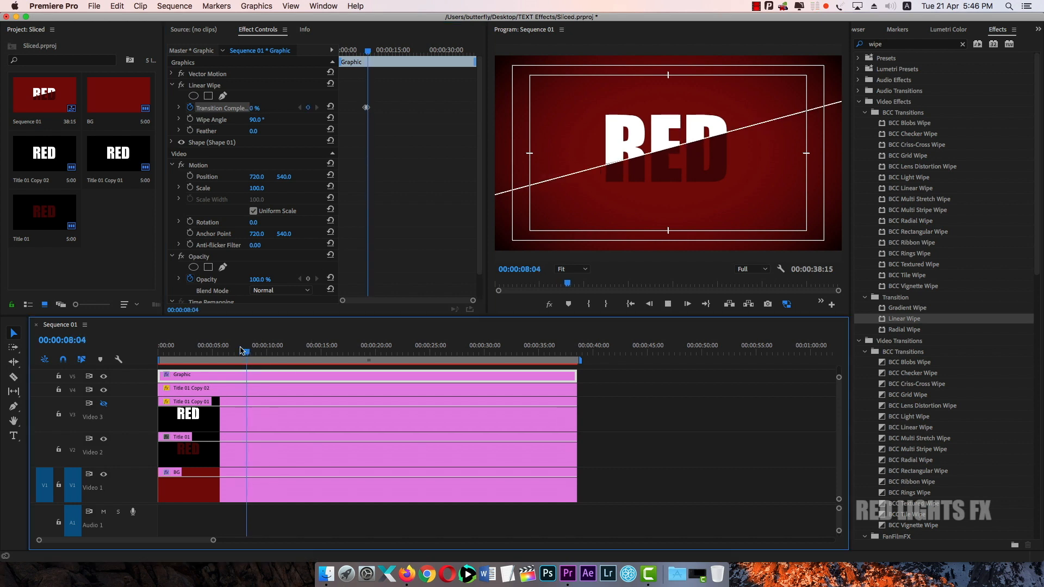
{"action": "key", "text": "space"}
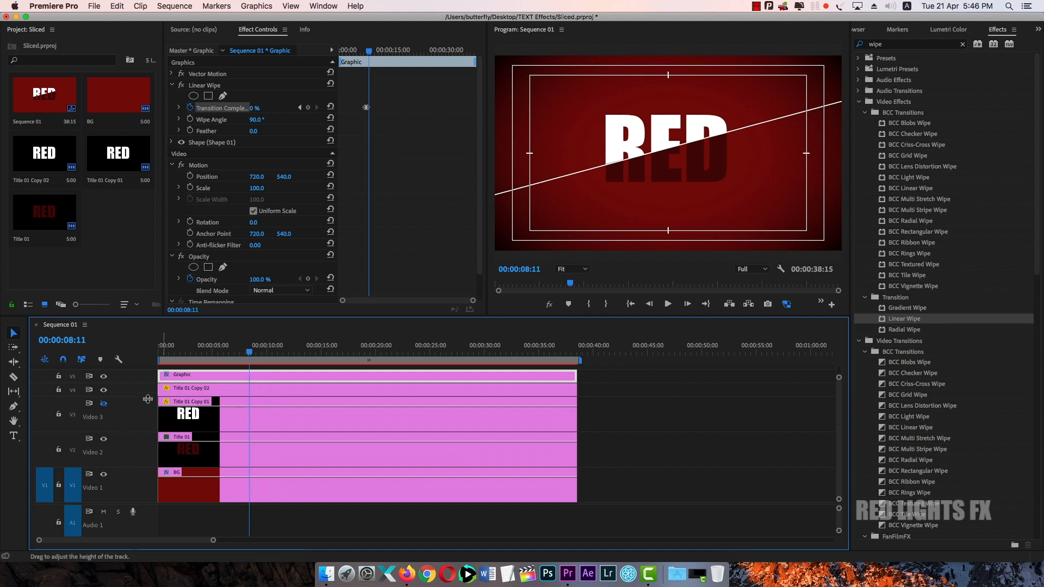
Enlarge the V5 track and move the 0% Transition Completion keyframe closer to the 100% one.
{"action": "left_click_drag", "start_coordinate": [148, 398], "coordinate": [147, 375]}
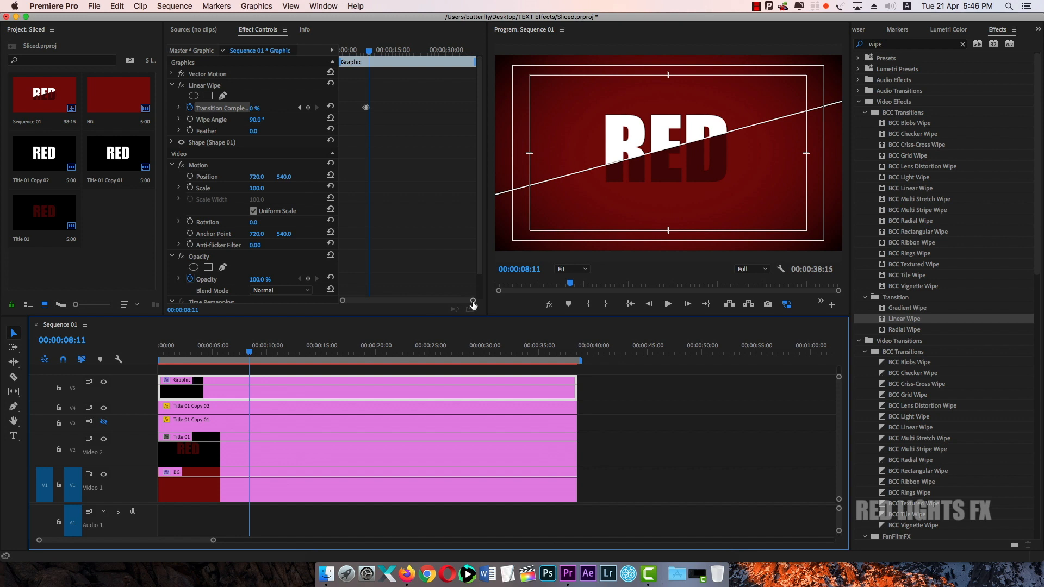
{"action": "left_click_drag", "start_coordinate": [473, 300], "coordinate": [420, 303]}
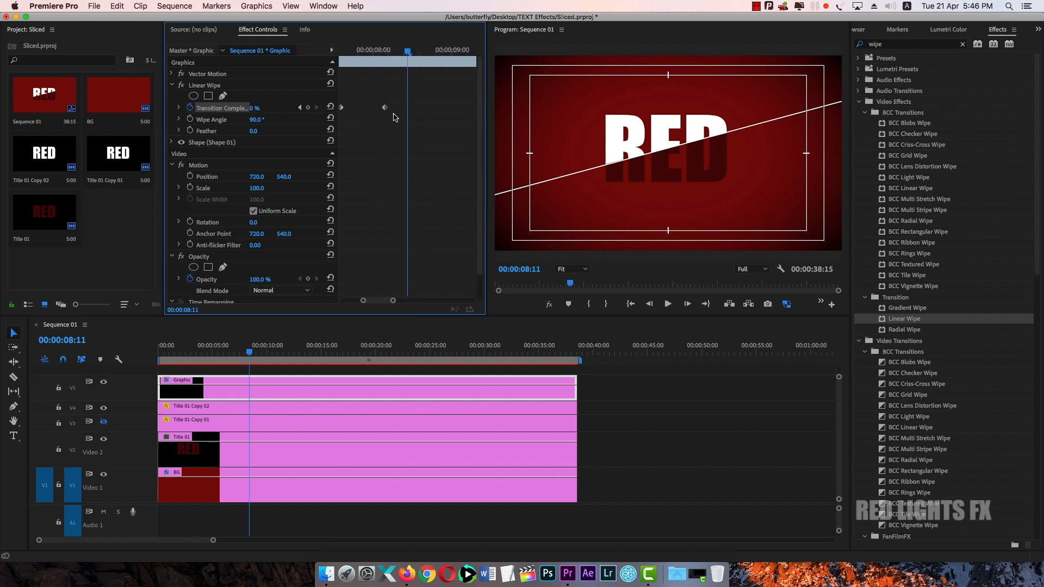
{"action": "left_click", "coordinate": [363, 107]}
{"action": "left_click_drag", "start_coordinate": [363, 111], "coordinate": [357, 110]}
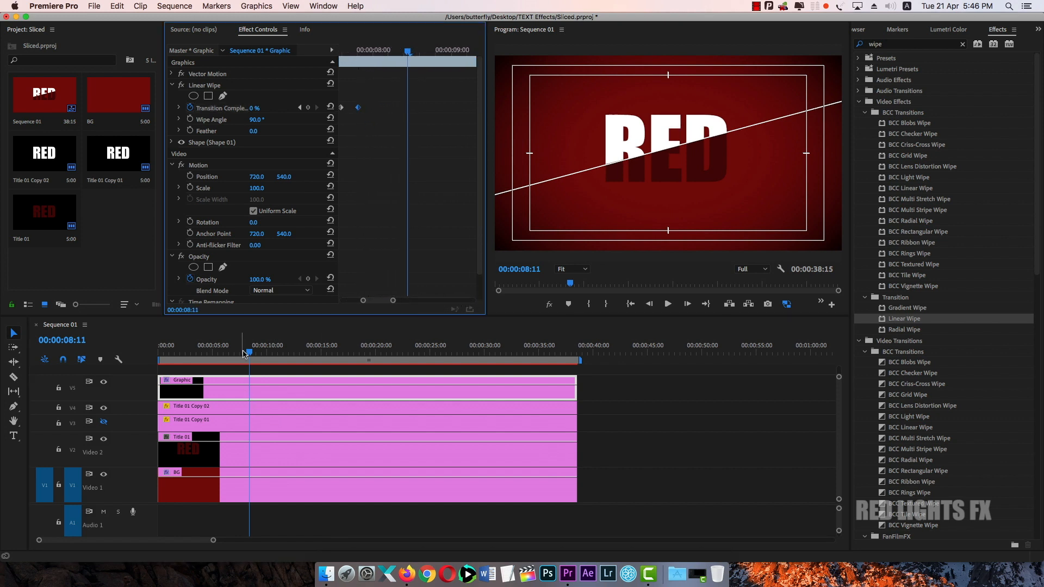
{"action": "left_click_drag", "start_coordinate": [249, 352], "coordinate": [240, 352]}
{"action": "key", "text": "space"}
{"action": "key", "text": "space"}
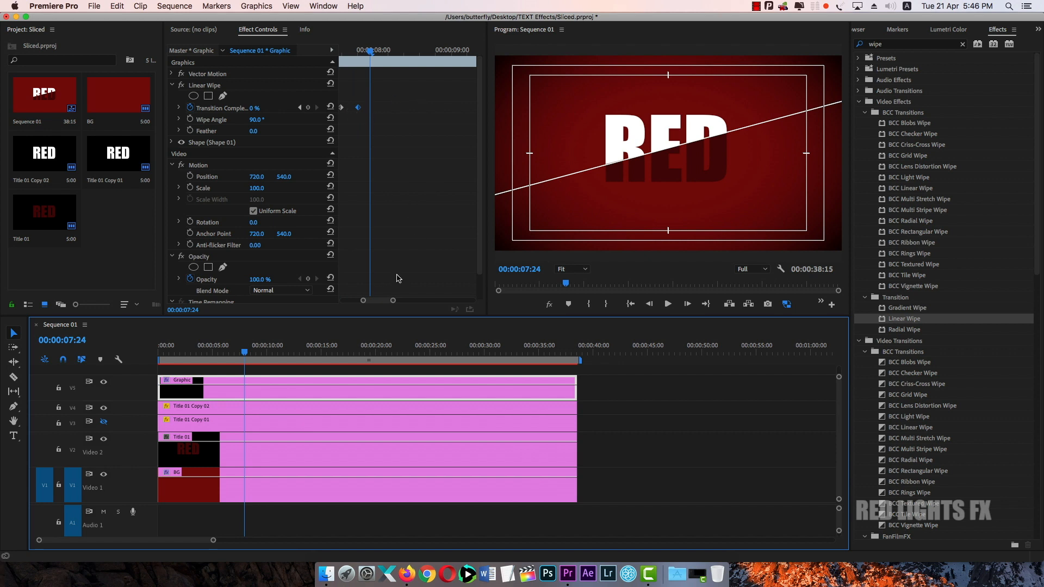
Apply Ease Out to both Transition Completion keyframes of the Graphic clip and scrub through the wipe.
{"action": "left_click_drag", "start_coordinate": [388, 303], "coordinate": [386, 303]}
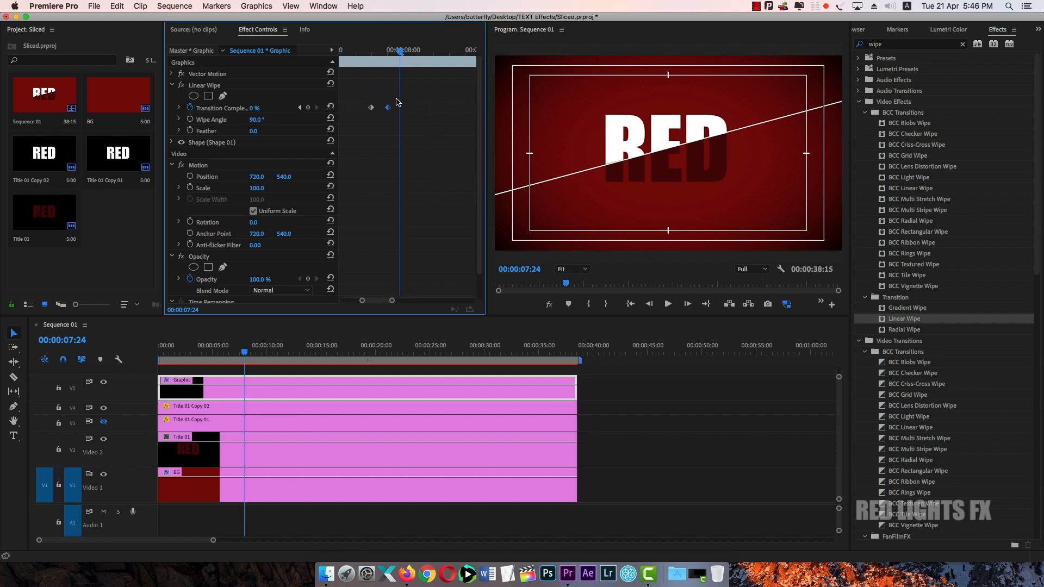
{"action": "left_click_drag", "start_coordinate": [399, 103], "coordinate": [368, 123]}
{"action": "right_click", "coordinate": [371, 110]}
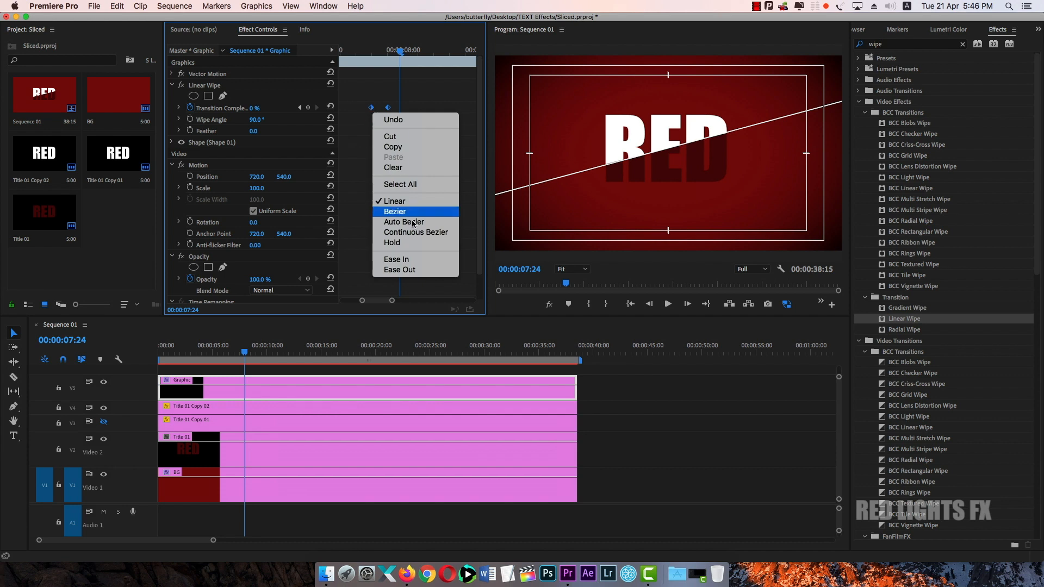
{"action": "left_click", "coordinate": [406, 269]}
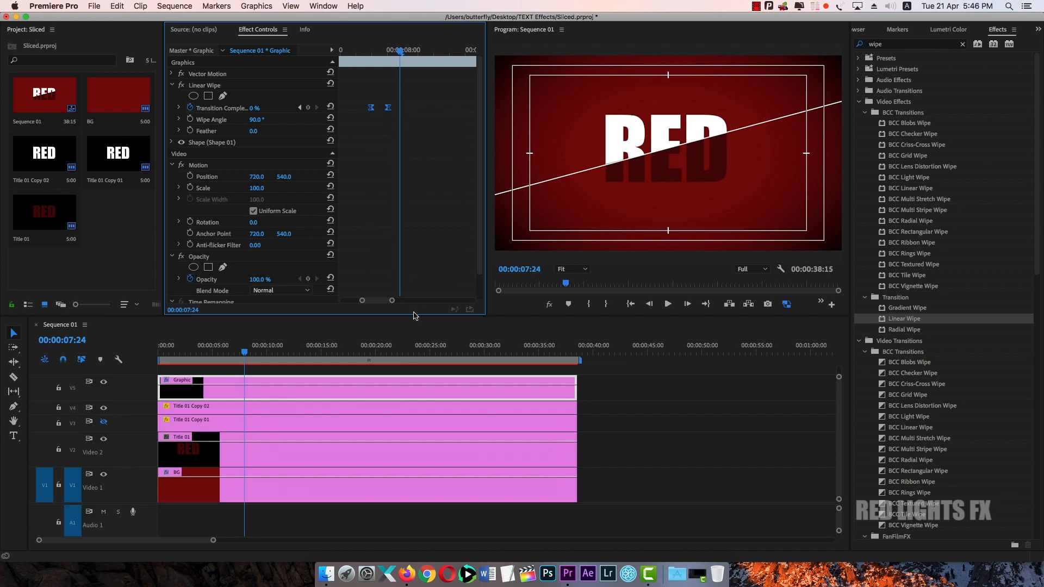
{"action": "left_click", "coordinate": [280, 369]}
{"action": "left_click", "coordinate": [240, 352]}
{"action": "left_click_drag", "start_coordinate": [240, 353], "coordinate": [245, 352]}
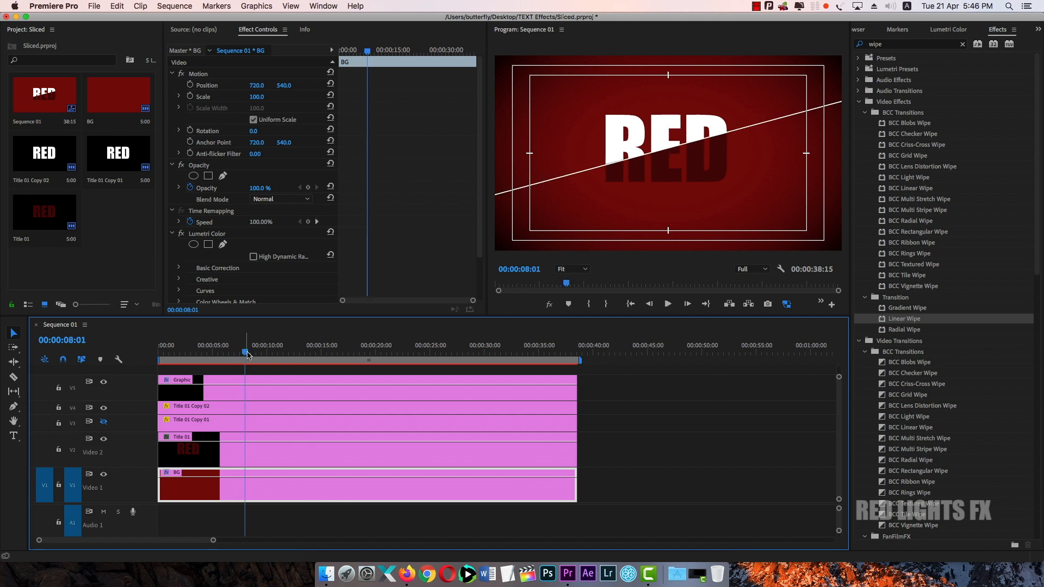
Turn the Video 3 track output back on and select the Title 01 Copy 01 clip.
{"action": "left_click", "coordinate": [103, 423]}
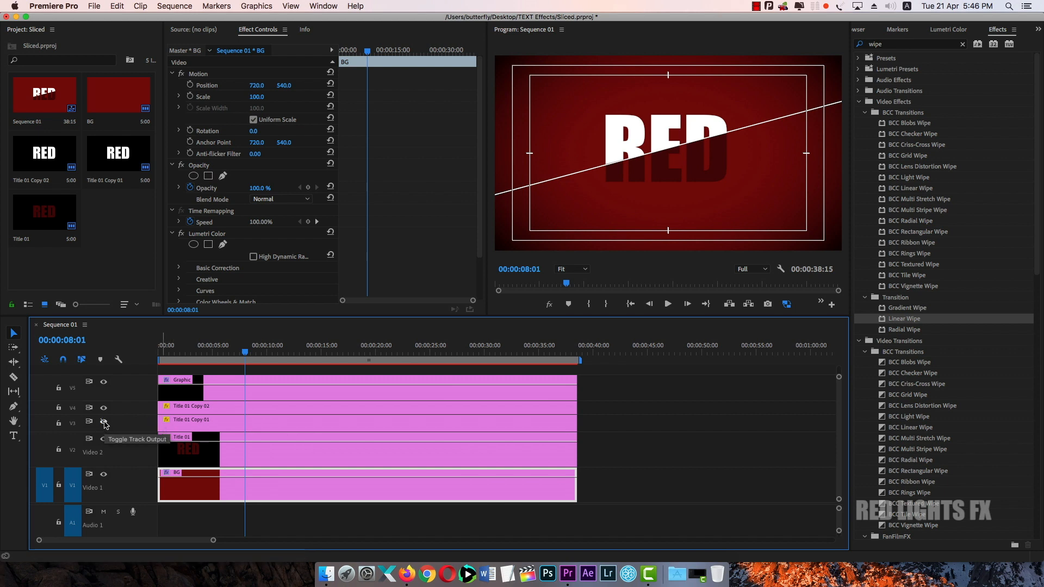
{"action": "left_click", "coordinate": [104, 423]}
{"action": "left_click", "coordinate": [232, 426]}
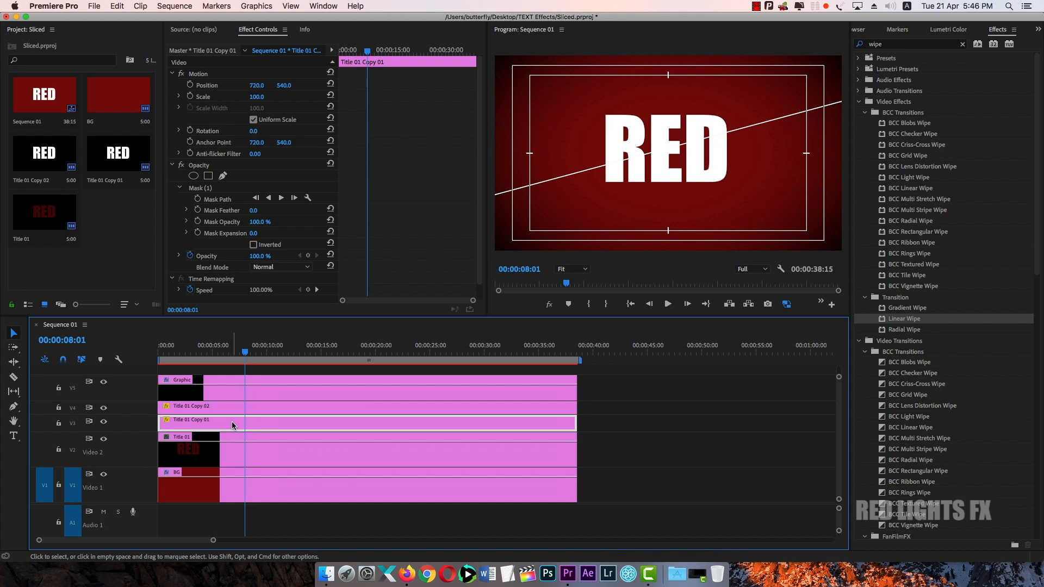
Search the effects for "transfo" and pick the Transform distort effect for the Title 01 Copy 01 clip.
{"action": "left_click", "coordinate": [963, 44]}
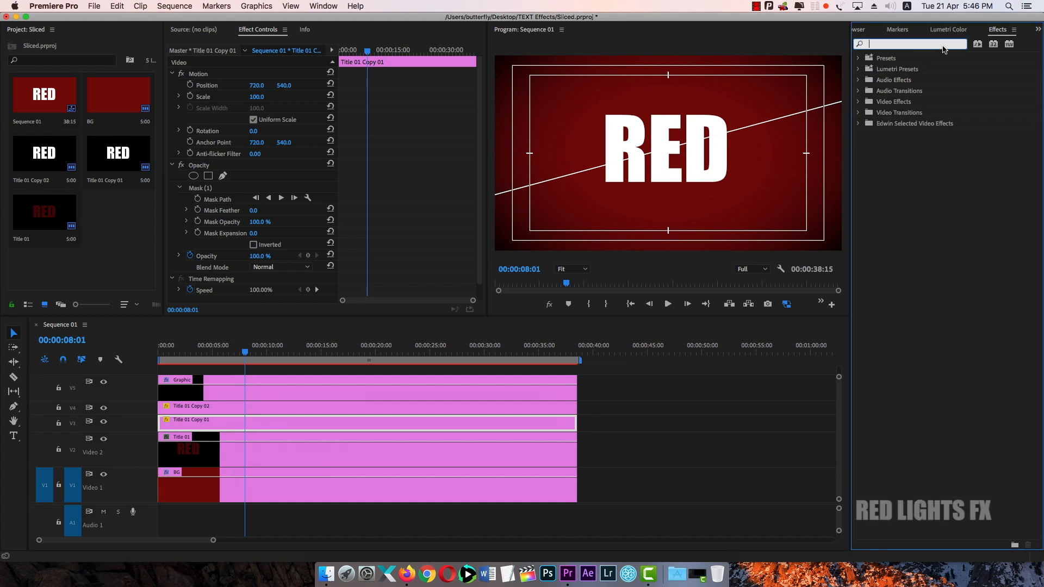
{"action": "type", "text": "tra"}
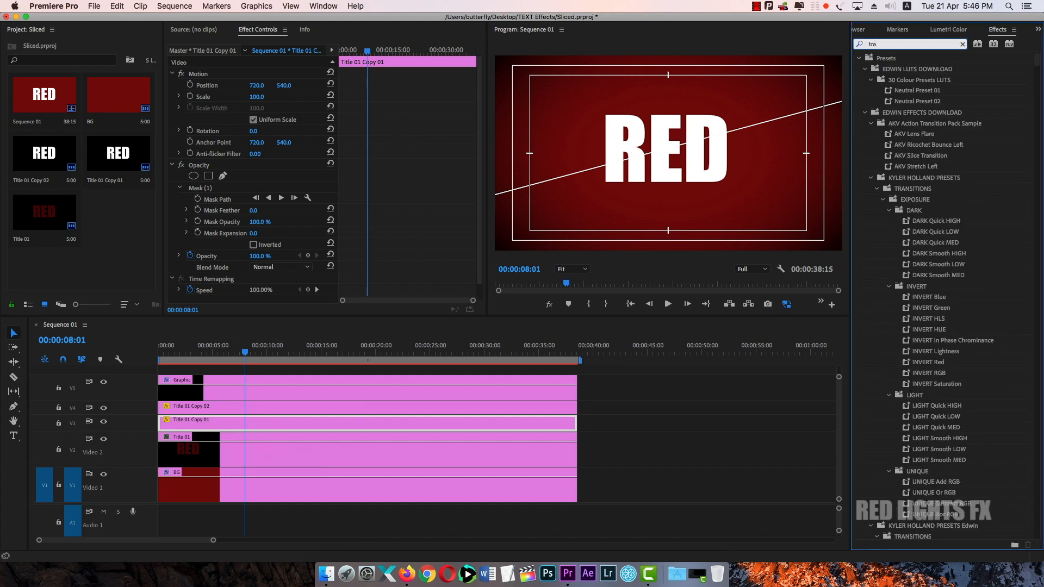
{"action": "type", "text": "nsfo"}
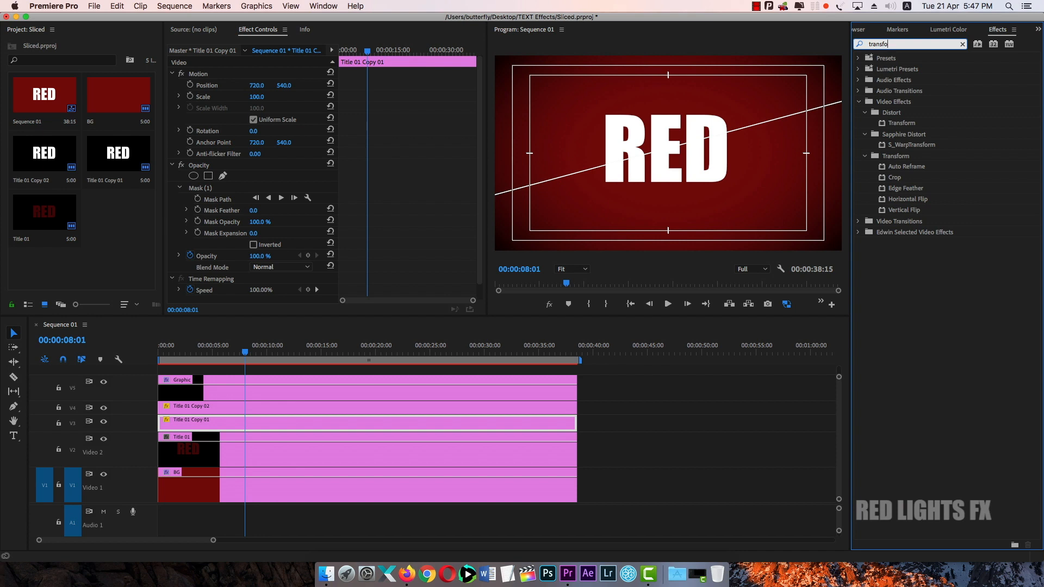
{"action": "left_click", "coordinate": [905, 126]}
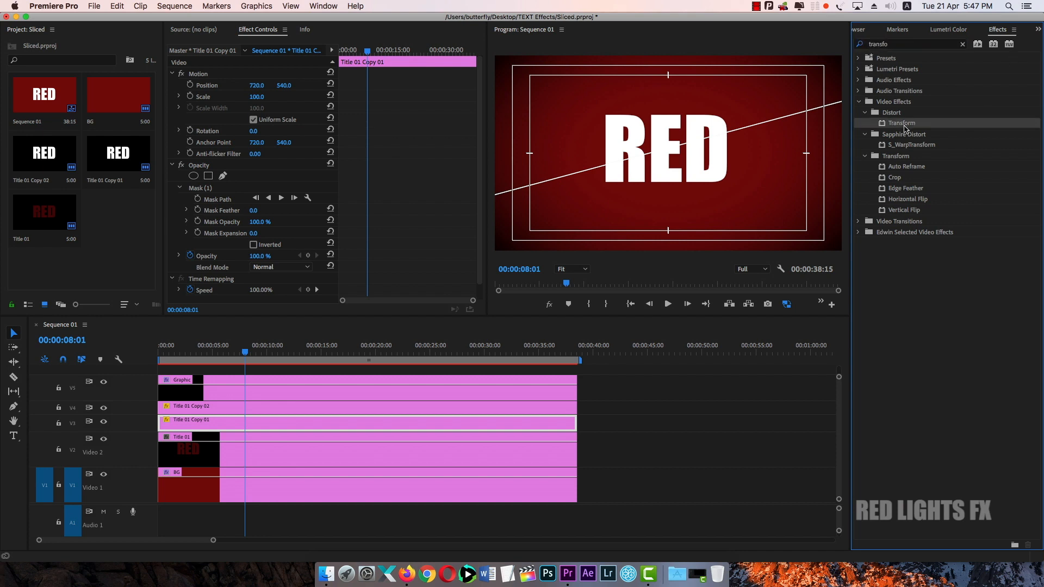
{"action": "left_click_drag", "start_coordinate": [905, 126], "coordinate": [247, 428]}
Nest the Title 01 Copy 01 clip as Nested Sequence 01.
{"action": "right_click", "coordinate": [259, 425]}
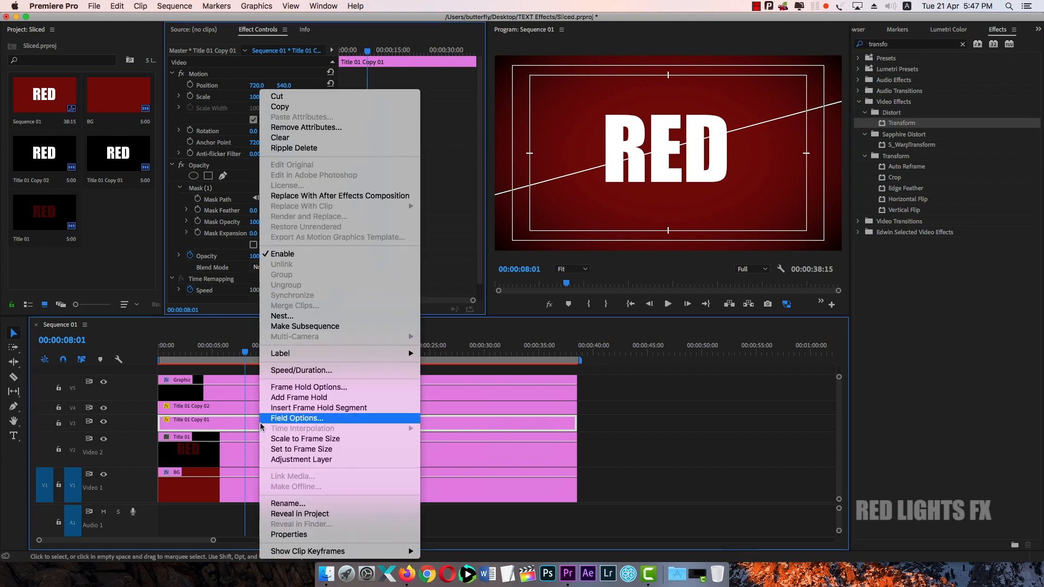
{"action": "left_click", "coordinate": [312, 316]}
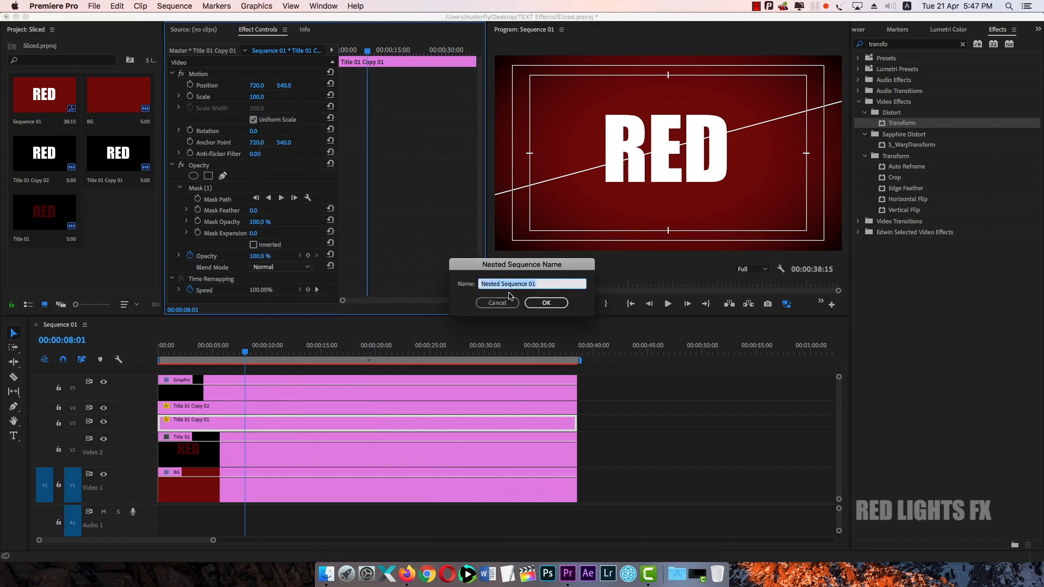
{"action": "left_click", "coordinate": [546, 303]}
Apply the Transform effect to the nested title clip on Video 3 and show its settings.
{"action": "left_click", "coordinate": [303, 425]}
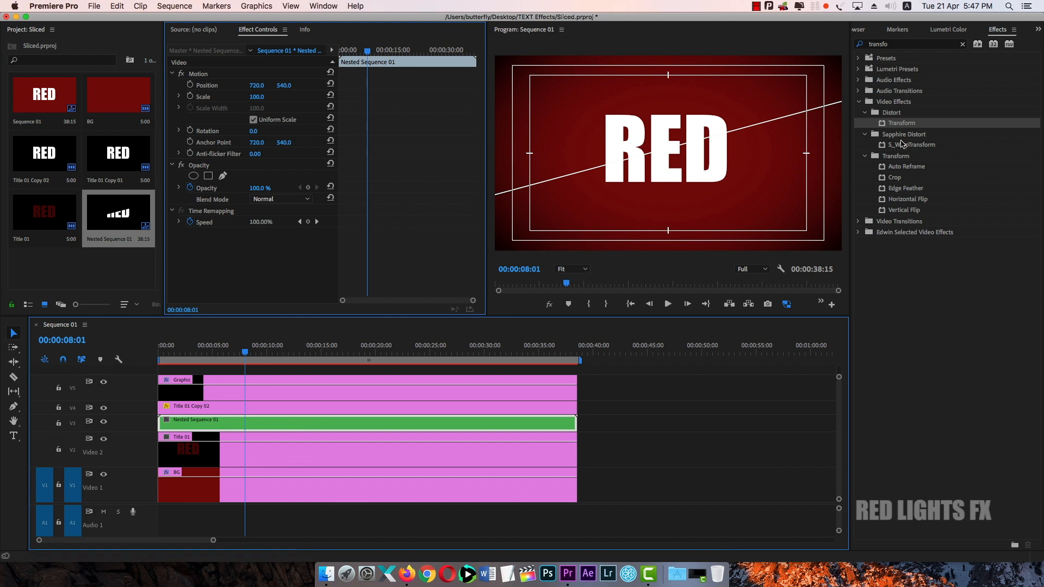
{"action": "left_click_drag", "start_coordinate": [902, 123], "coordinate": [265, 424]}
{"action": "scroll", "coordinate": [330, 223], "scroll_direction": "down", "scroll_amount": 5}
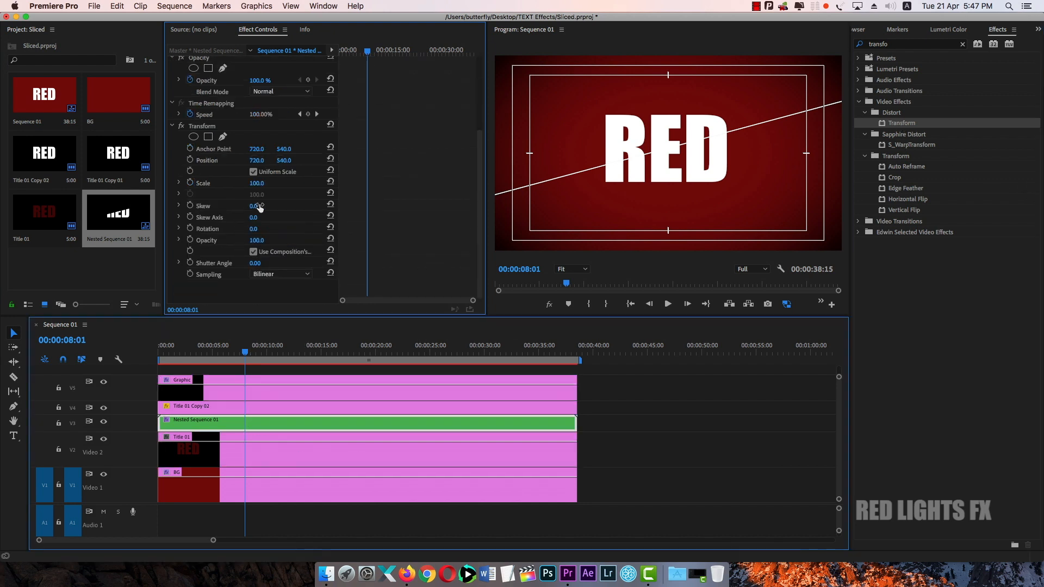
Add Transform keyframes for Position, Scale and Rotation on Nested Sequence 01 at 00:00:07:19.
{"action": "left_click_drag", "start_coordinate": [245, 351], "coordinate": [242, 352]}
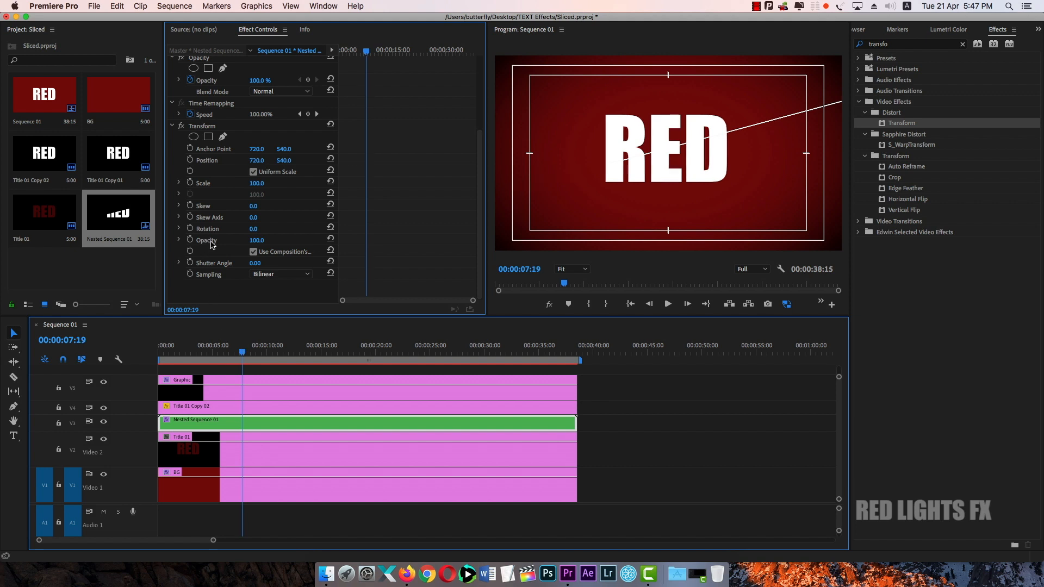
{"action": "left_click", "coordinate": [190, 160]}
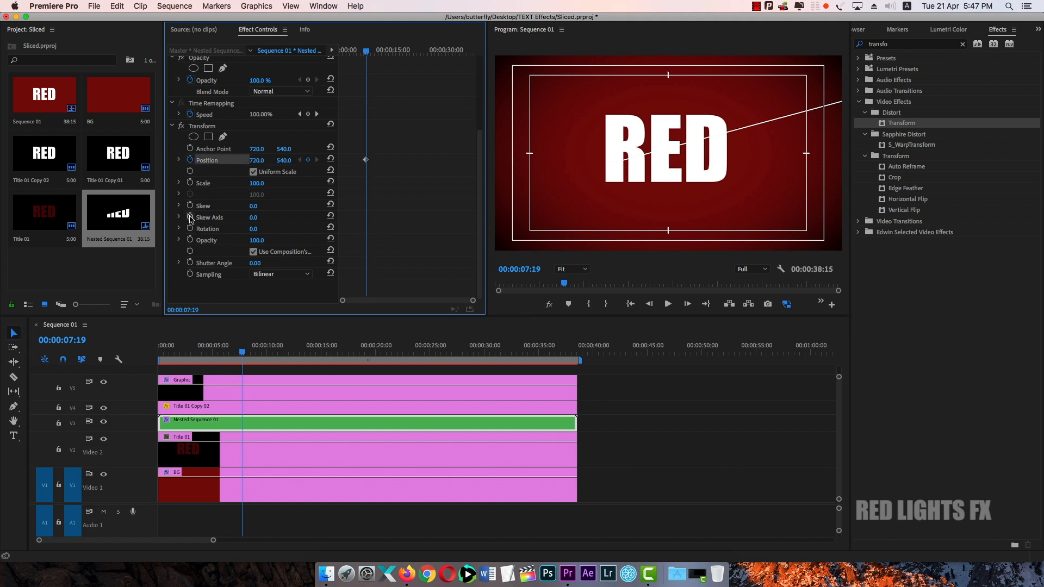
{"action": "left_click", "coordinate": [190, 183]}
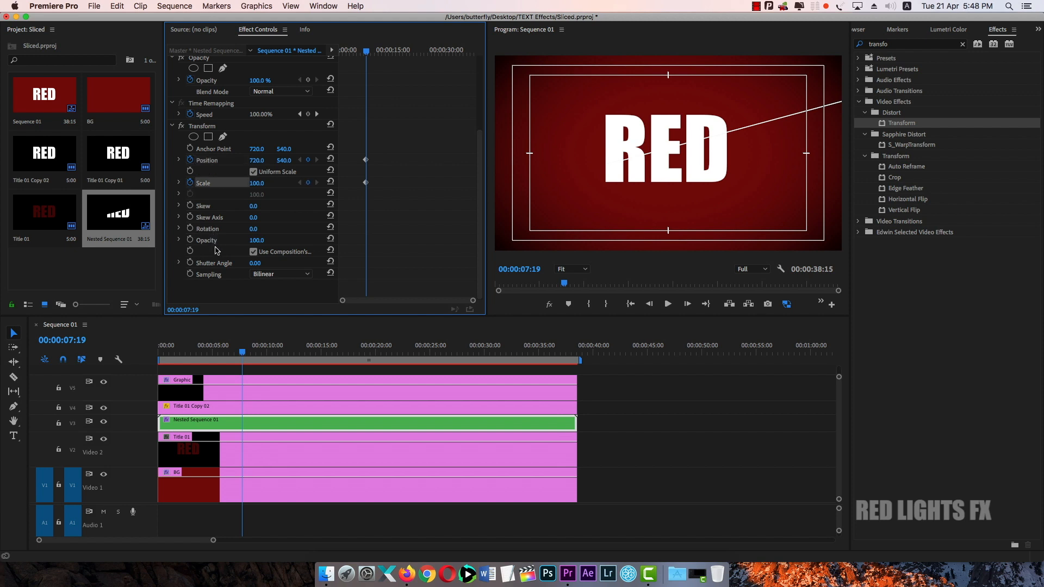
{"action": "left_click", "coordinate": [190, 229]}
Key the fallen pose of Nested Sequence 01 at 00:00:08:09 with Transform Rotation 68°, Scale 139 and vertical Position 1499.
{"action": "key", "text": "space"}
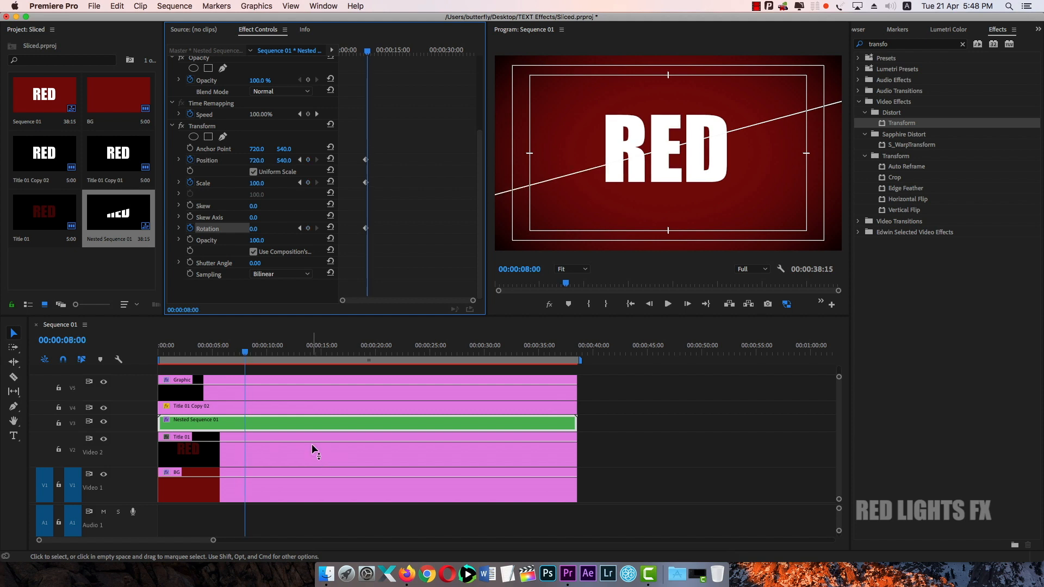
{"action": "key", "text": "space"}
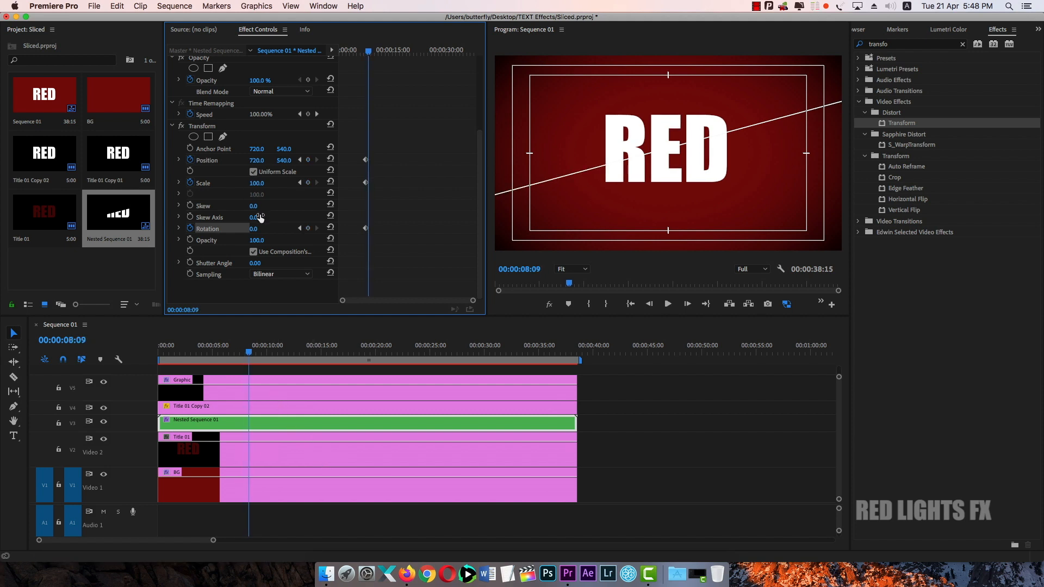
{"action": "mouse_move", "coordinate": [257, 234]}
{"action": "left_mouse_down"}
{"action": "mouse_move", "coordinate": [288, 233]}
{"action": "mouse_move", "coordinate": [264, 229]}
{"action": "left_mouse_up"}
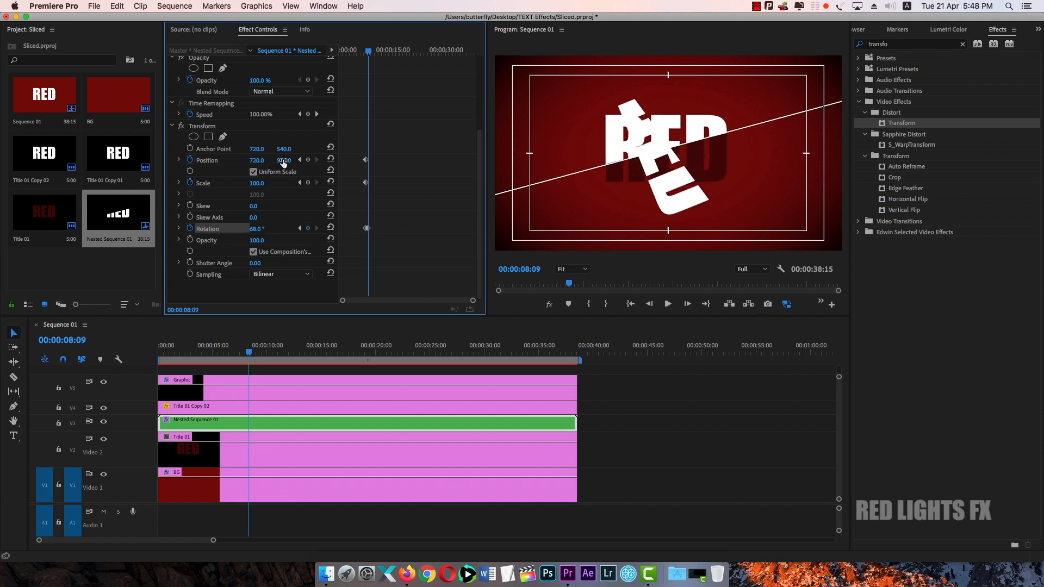
{"action": "left_click_drag", "start_coordinate": [284, 161], "coordinate": [408, 160]}
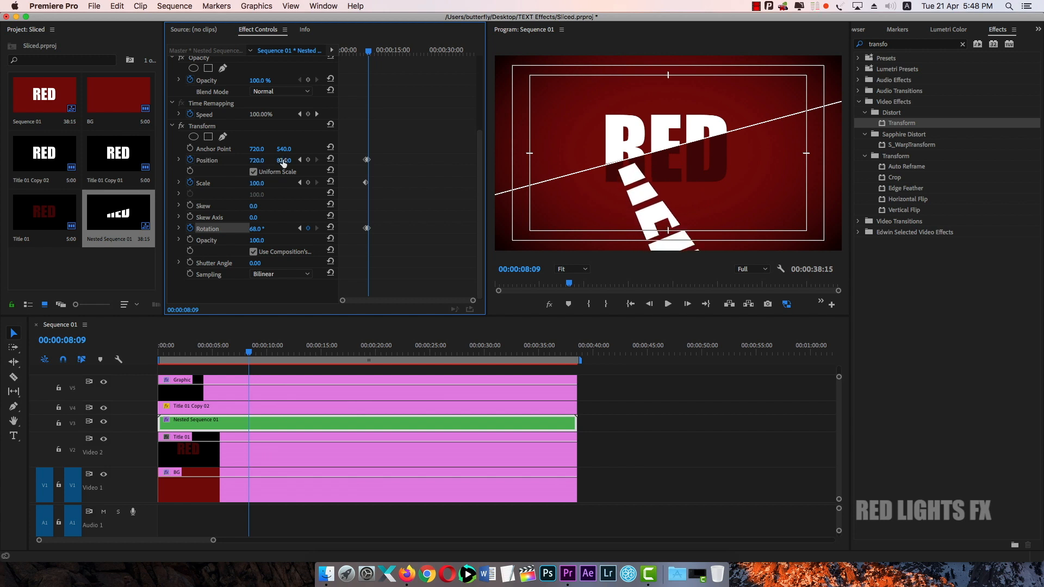
{"action": "left_click_drag", "start_coordinate": [257, 183], "coordinate": [384, 160]}
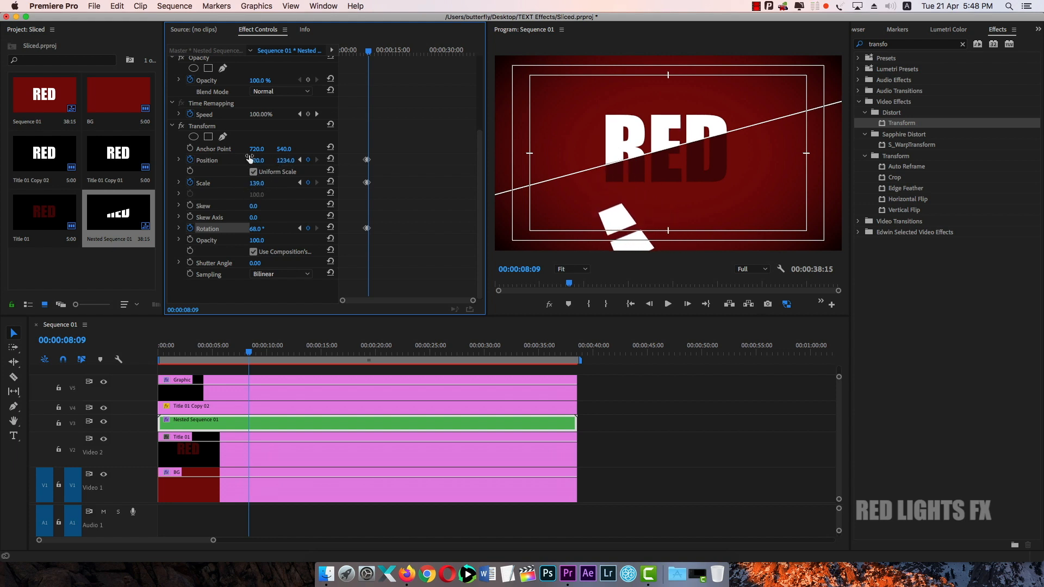
{"action": "left_click_drag", "start_coordinate": [258, 161], "coordinate": [376, 165]}
{"action": "key", "text": "super+z"}
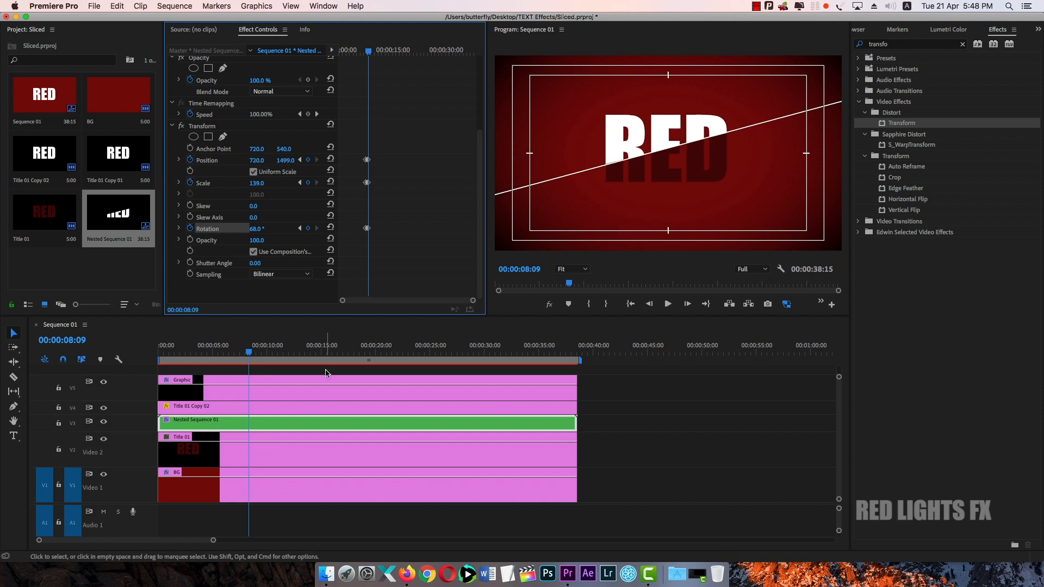
Play back the lower slice's fall in the sequence to check the keyframed motion.
{"action": "left_click", "coordinate": [239, 346]}
{"action": "key", "text": "space"}
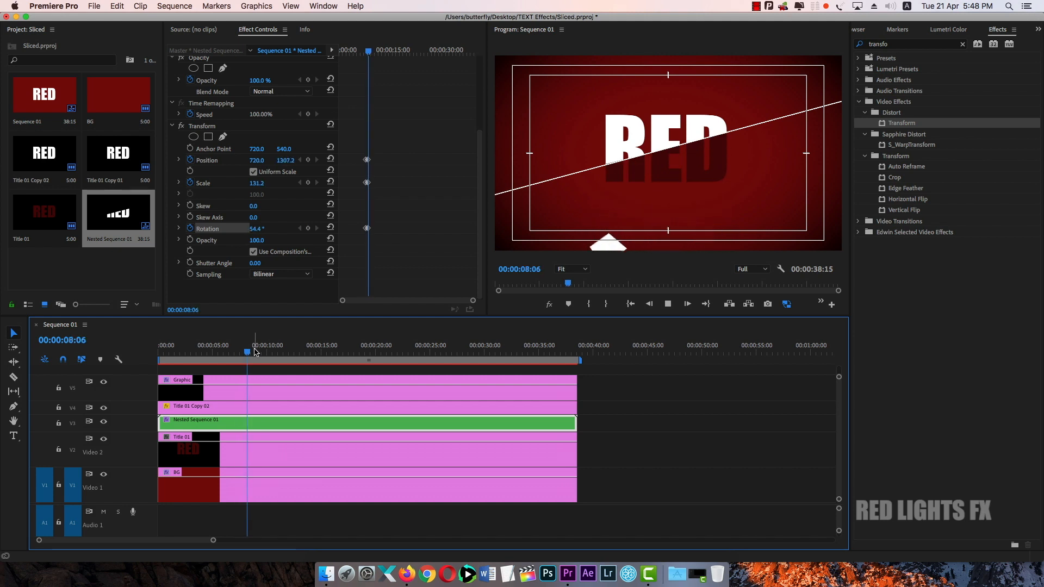
{"action": "key", "text": "space"}
{"action": "left_click_drag", "start_coordinate": [251, 356], "coordinate": [244, 351]}
{"action": "key", "text": "="}
{"action": "key", "text": "="}
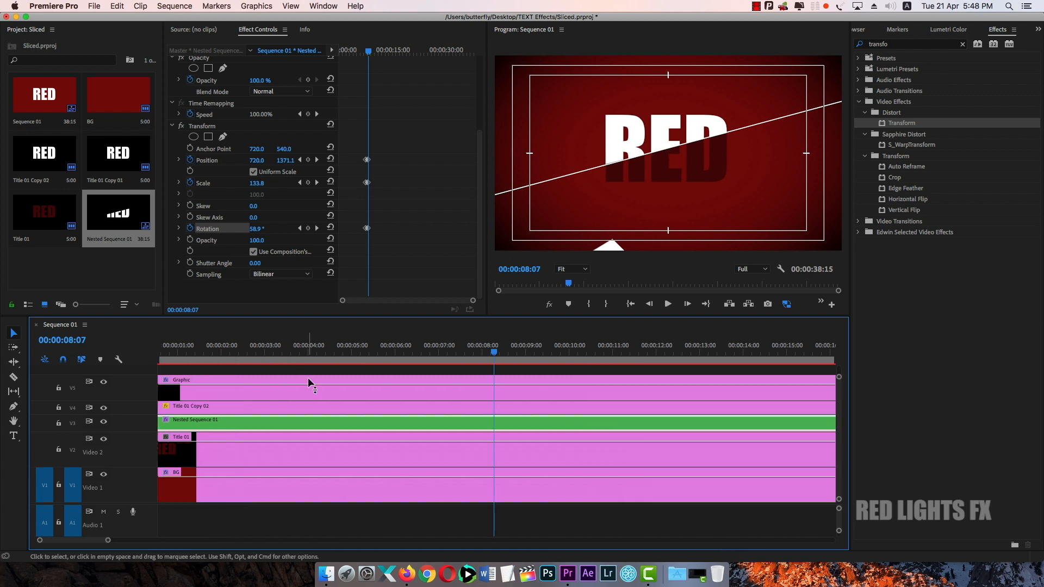
Turn off the composition's shutter angle for the nested clip's Transform effect and set Shutter Angle to 360 for motion blur.
{"action": "left_click_drag", "start_coordinate": [495, 355], "coordinate": [476, 355]}
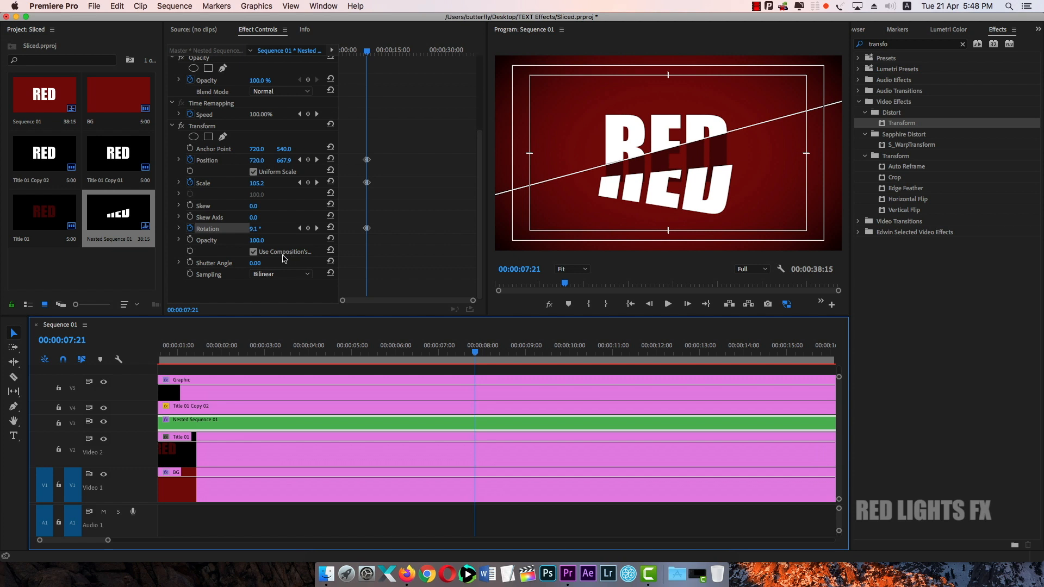
{"action": "left_click", "coordinate": [254, 252]}
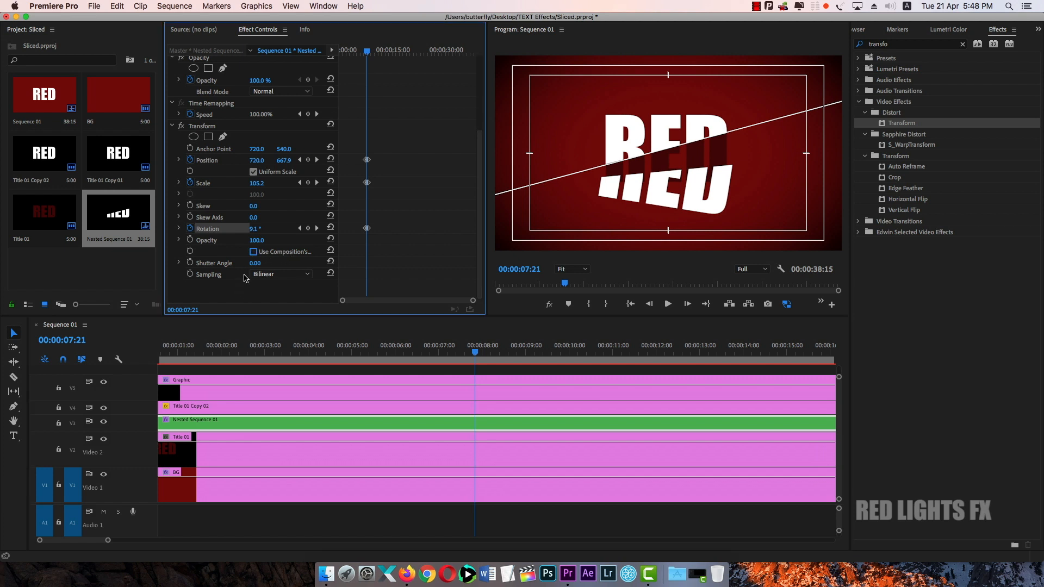
{"action": "left_click", "coordinate": [255, 264]}
{"action": "key", "text": "Return"}
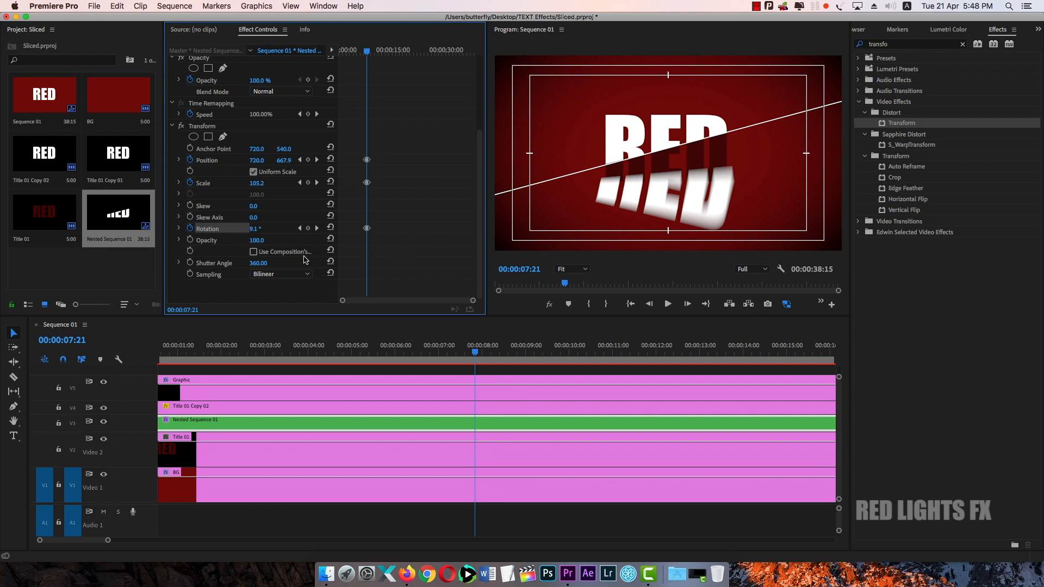
Preview the motion-blurred fall and check the dark title on Video 2 around 00:00:08:01.
{"action": "left_click", "coordinate": [473, 351]}
{"action": "mouse_move", "coordinate": [474, 351]}
{"action": "left_mouse_down"}
{"action": "mouse_move", "coordinate": [517, 353]}
{"action": "mouse_move", "coordinate": [461, 352]}
{"action": "left_mouse_up"}
{"action": "key", "text": "space"}
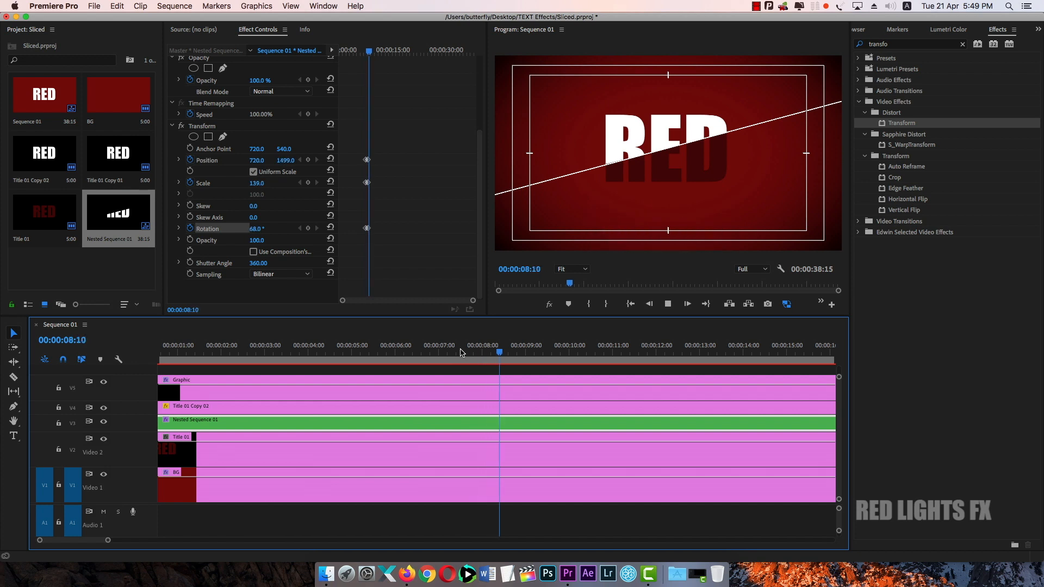
{"action": "mouse_move", "coordinate": [474, 350]}
{"action": "left_mouse_down"}
{"action": "mouse_move", "coordinate": [466, 352]}
{"action": "mouse_move", "coordinate": [484, 358]}
{"action": "left_mouse_up"}
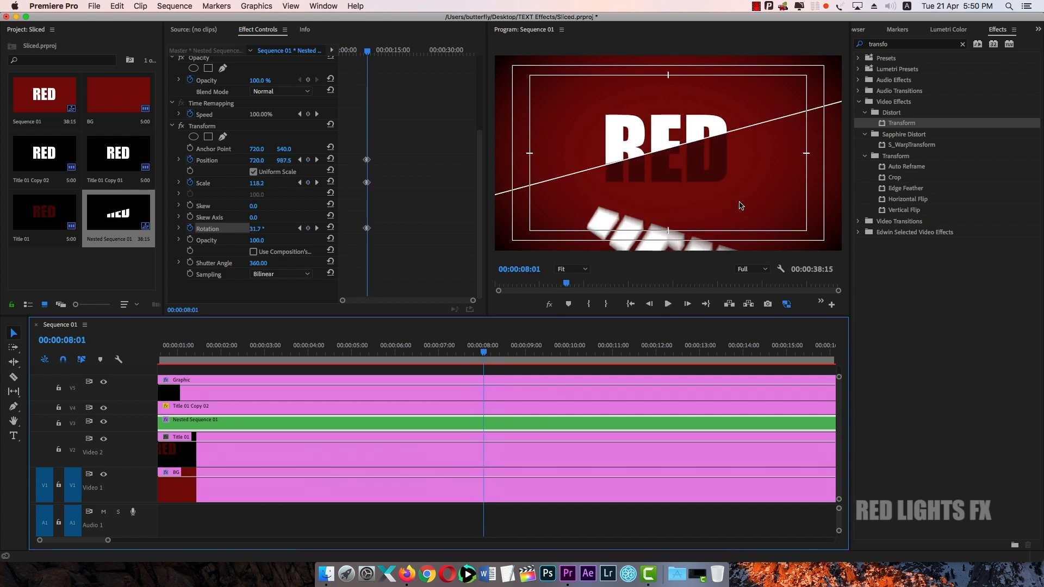
{"action": "left_click", "coordinate": [103, 439]}
{"action": "left_click", "coordinate": [103, 439]}
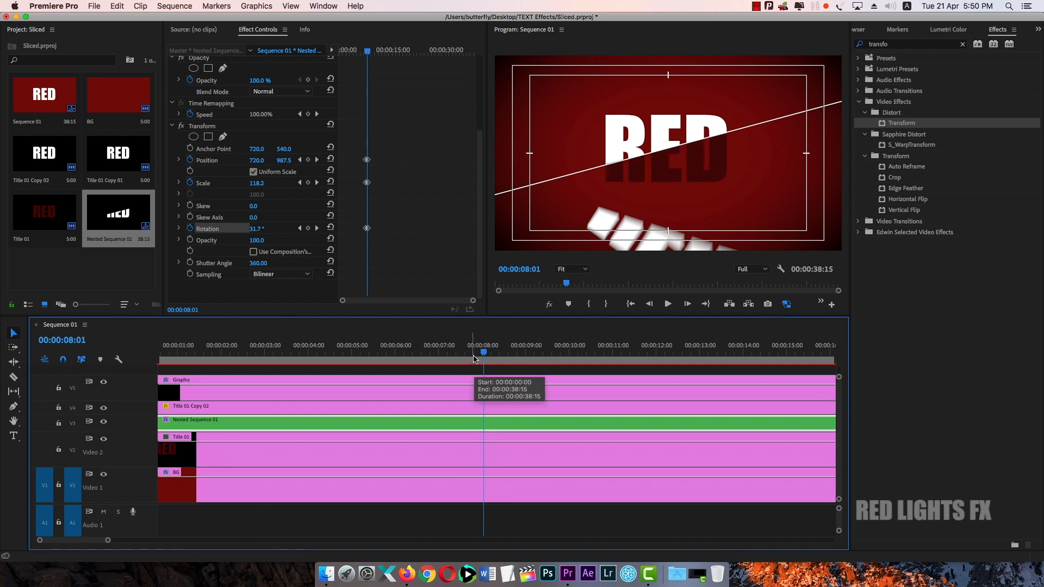
{"action": "left_click_drag", "start_coordinate": [485, 353], "coordinate": [501, 353]}
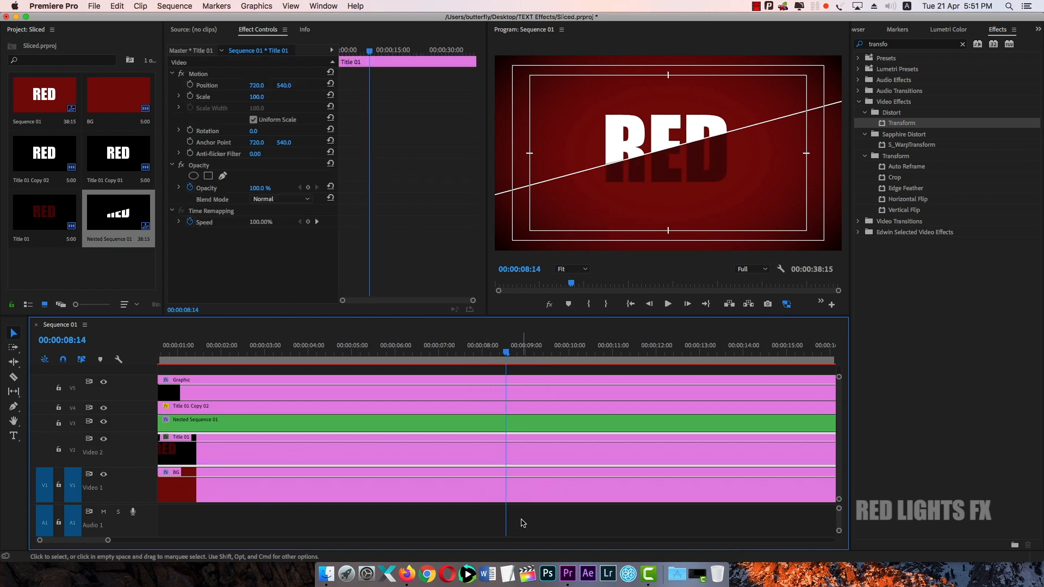
Move the Graphic, Title 01 Copy 02 and Nested Sequence 01 clips up two tracks, leaving Video 3 and Video 4 empty.
{"action": "key", "text": "grave"}
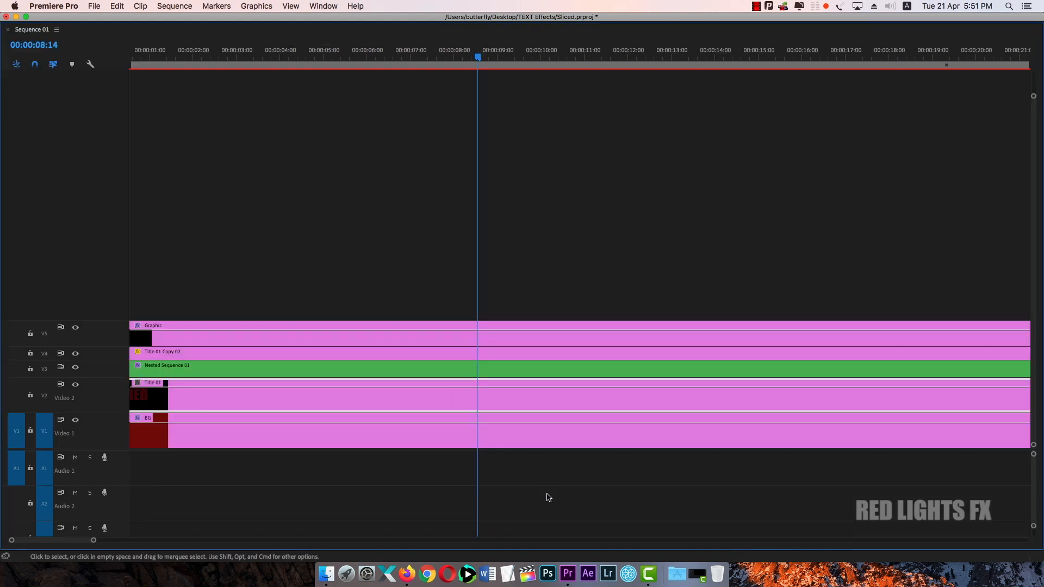
{"action": "left_click_drag", "start_coordinate": [512, 280], "coordinate": [490, 339]}
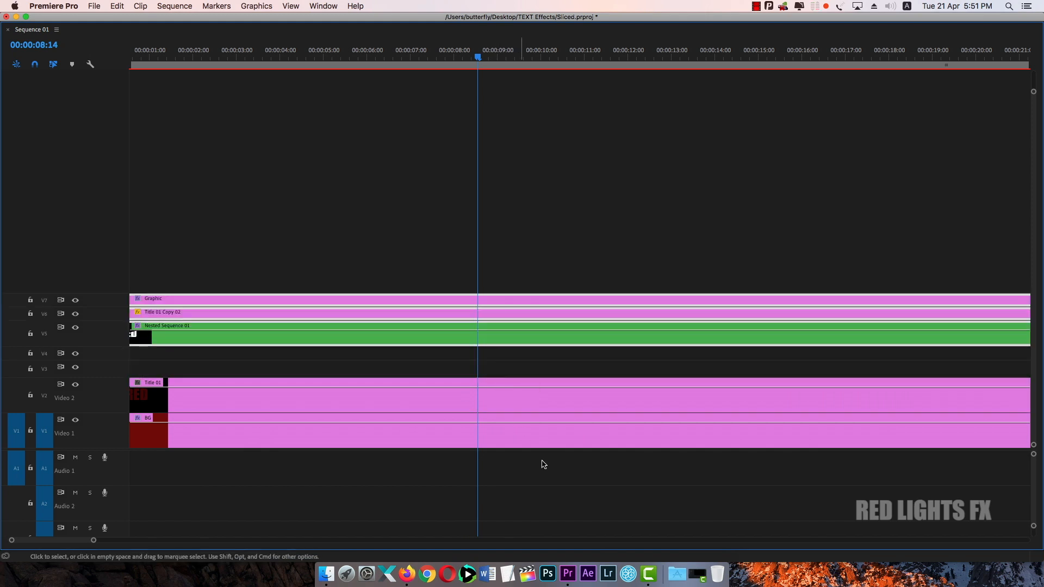
{"action": "key", "text": "grave"}
Duplicate the dark Title 01 clip from Video 2 onto Video 3.
{"action": "left_click", "coordinate": [511, 452]}
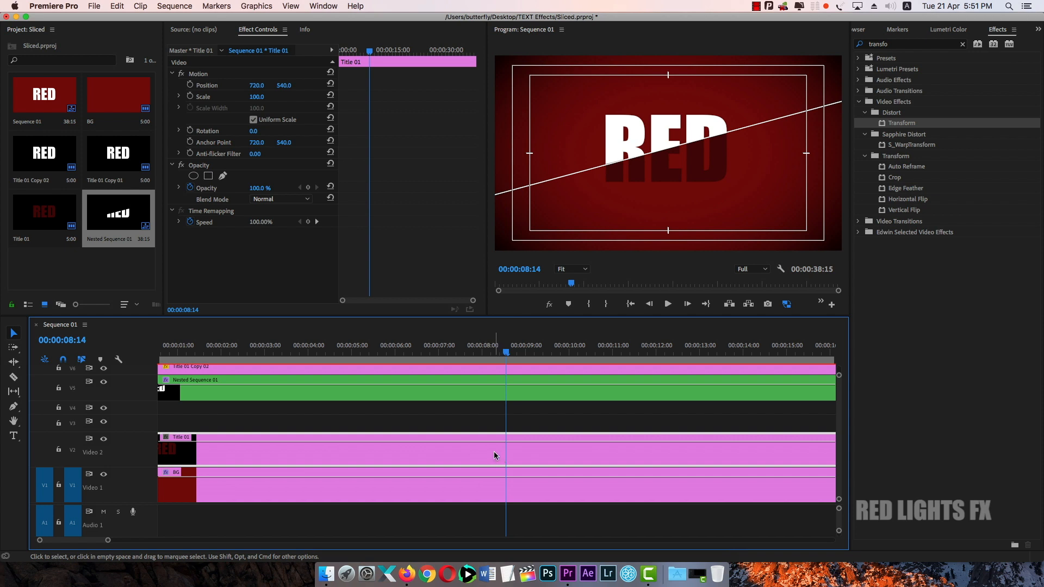
{"action": "left_click_drag", "start_coordinate": [494, 453], "coordinate": [506, 422]}
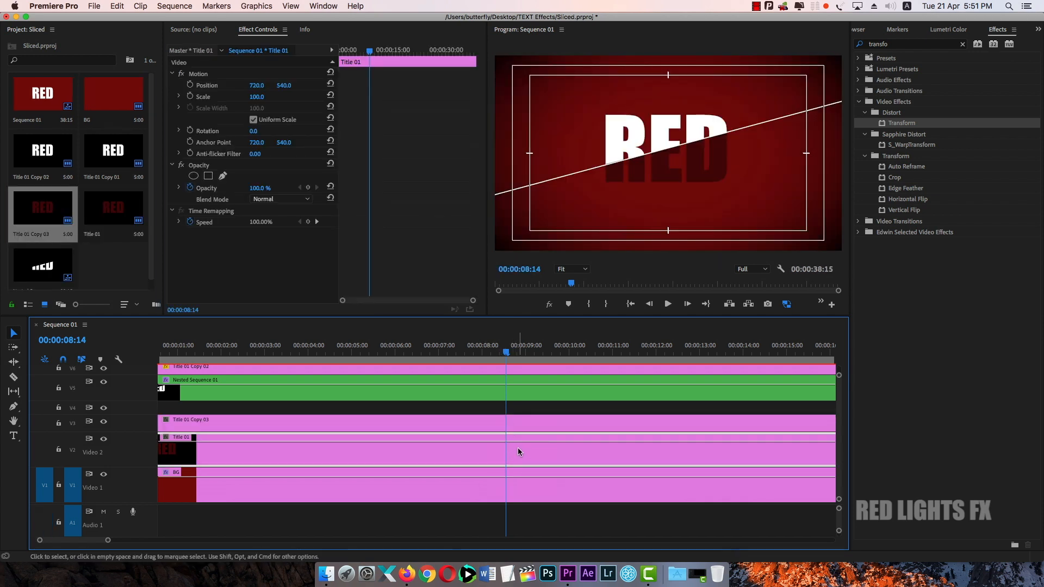
{"action": "left_click", "coordinate": [491, 348]}
{"action": "left_click_drag", "start_coordinate": [491, 348], "coordinate": [503, 346]}
Draw a triangular opacity mask over the lower-right part of RED on Title 01 Copy 03 and set its feather to 0.
{"action": "left_click", "coordinate": [504, 428]}
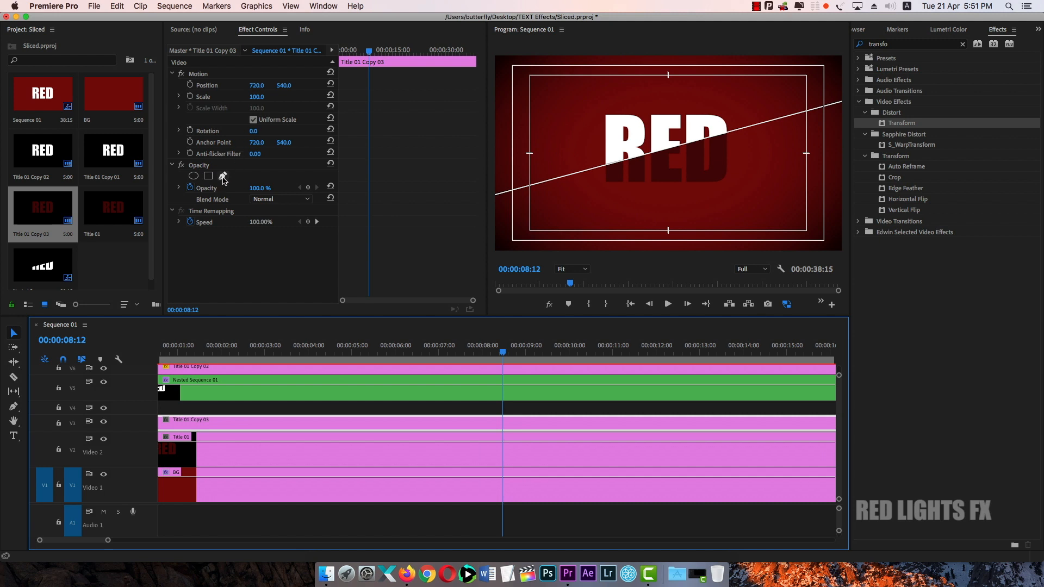
{"action": "left_click", "coordinate": [222, 176]}
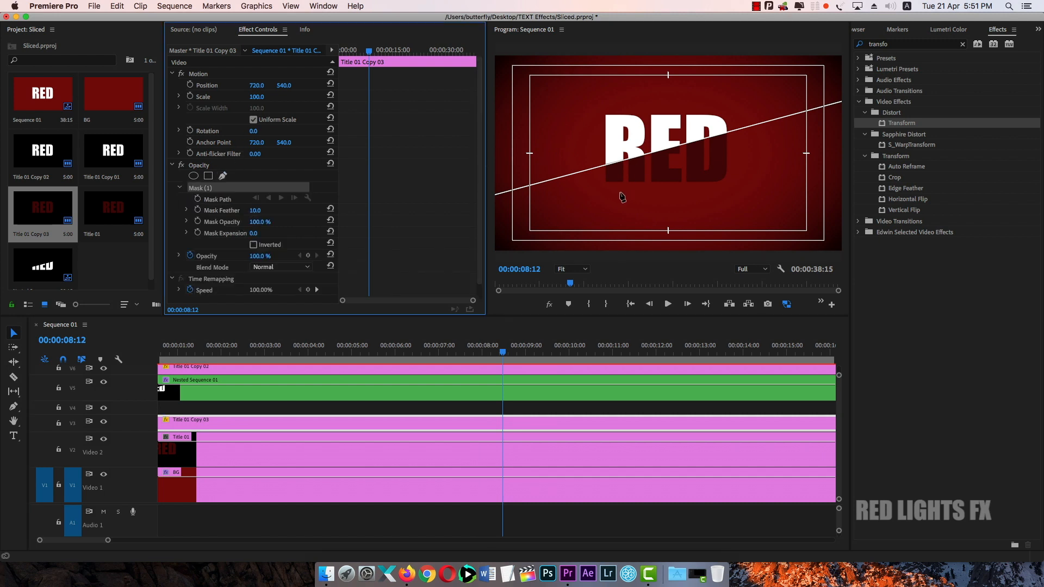
{"action": "left_click", "coordinate": [621, 199]}
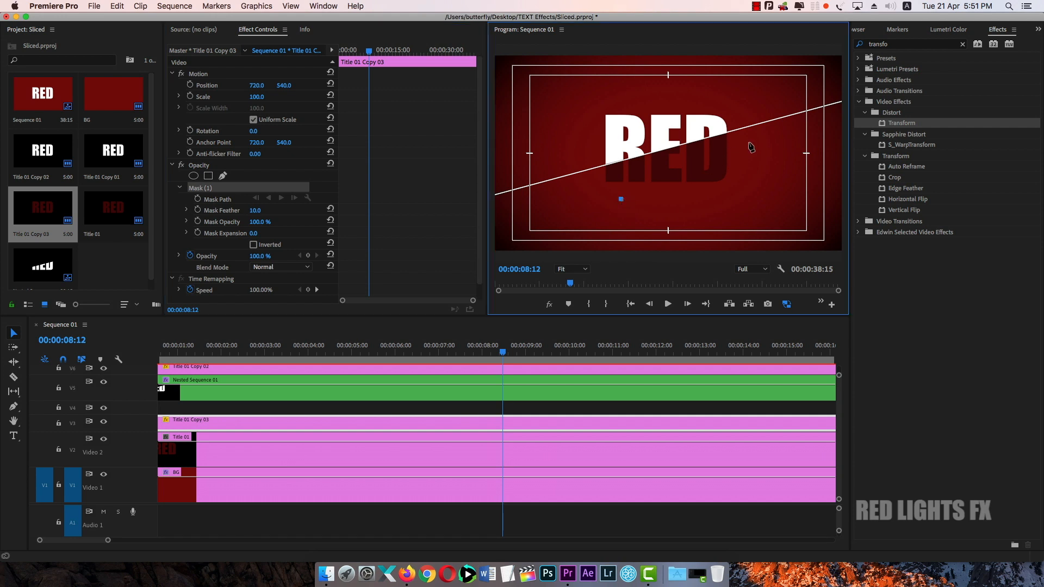
{"action": "left_click", "coordinate": [747, 132]}
{"action": "left_click", "coordinate": [746, 190]}
{"action": "left_click", "coordinate": [621, 199]}
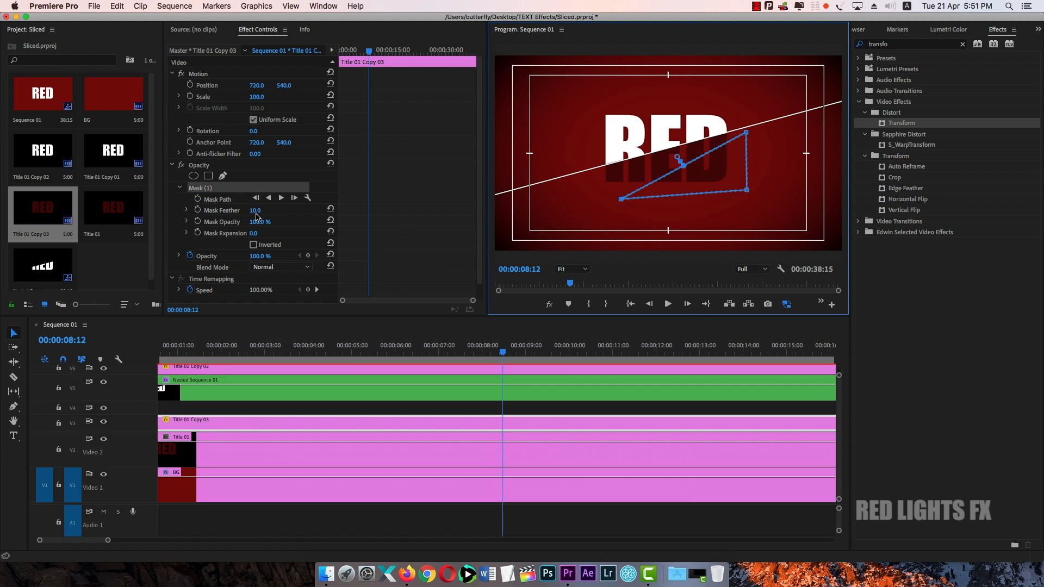
{"action": "left_click_drag", "start_coordinate": [256, 214], "coordinate": [250, 214]}
Duplicate the masked Title 01 Copy 03 clip onto Video 4 and hide the Video 2 track.
{"action": "left_click", "coordinate": [497, 424]}
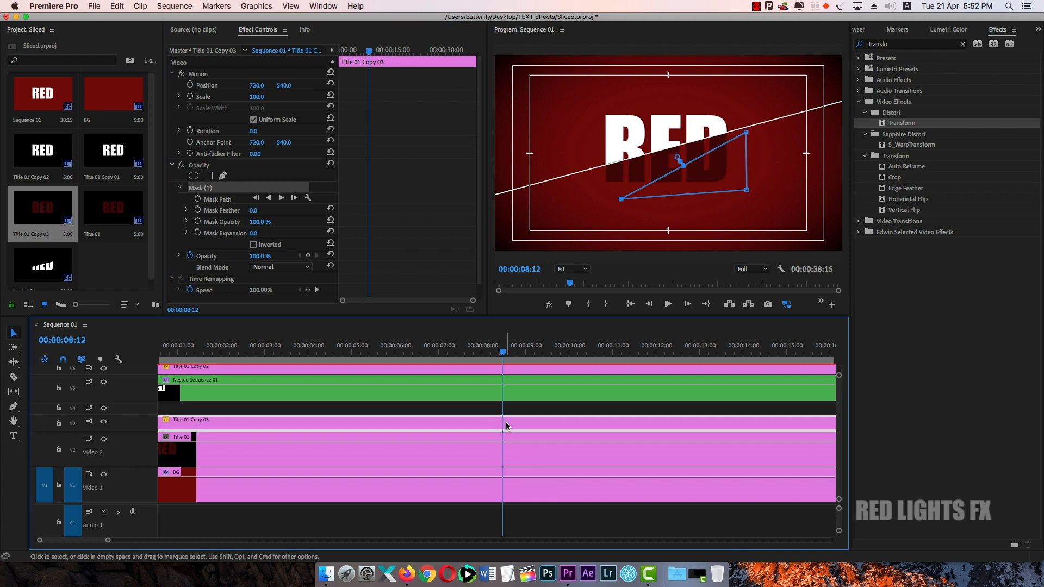
{"action": "left_click_drag", "start_coordinate": [506, 423], "coordinate": [513, 408]}
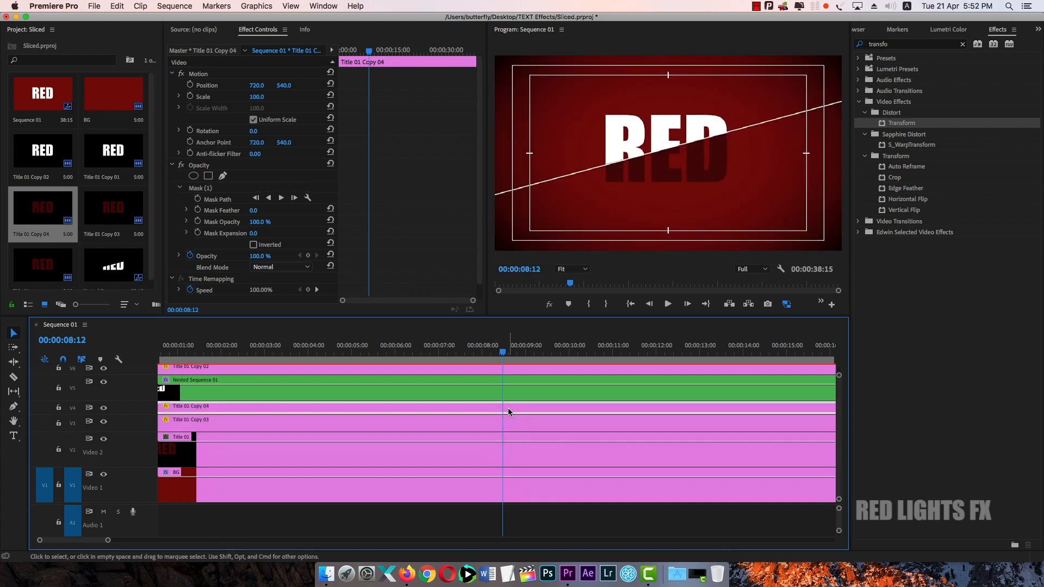
{"action": "left_click", "coordinate": [104, 439]}
{"action": "left_click", "coordinate": [507, 450]}
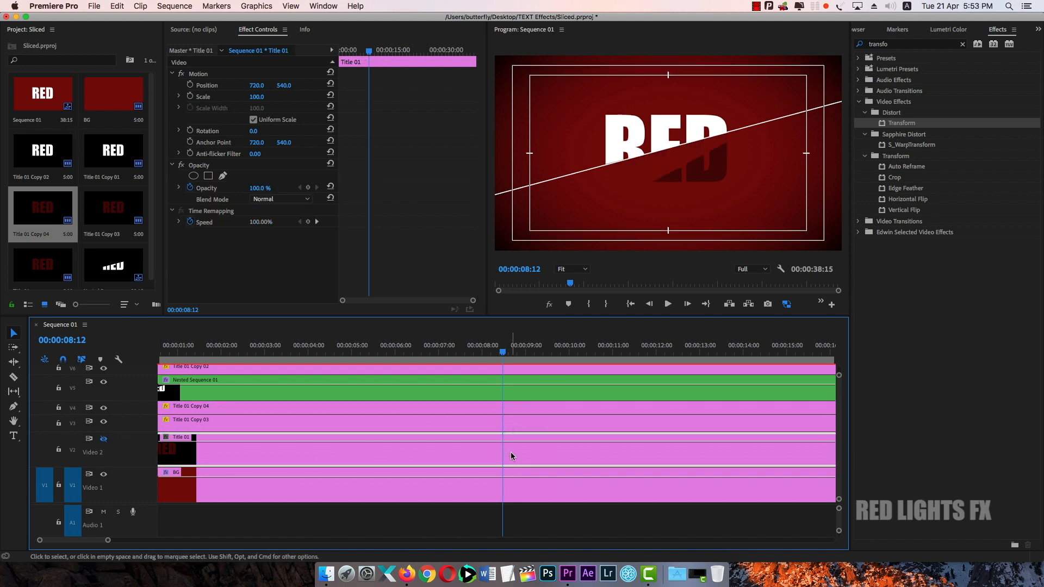
Invert the opacity mask on the Title 01 Copy 04 clip.
{"action": "left_click", "coordinate": [507, 422]}
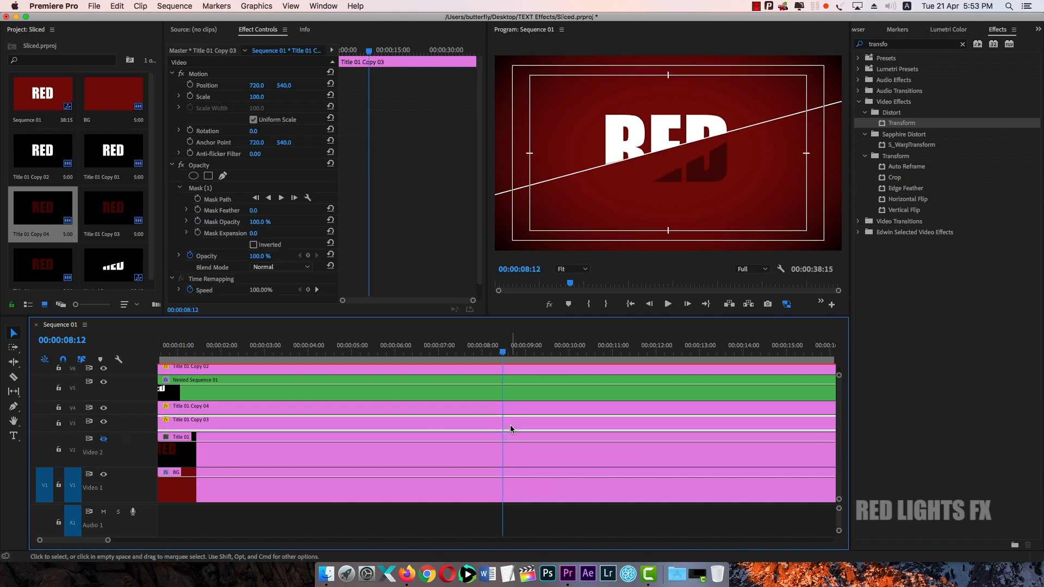
{"action": "left_click", "coordinate": [513, 409]}
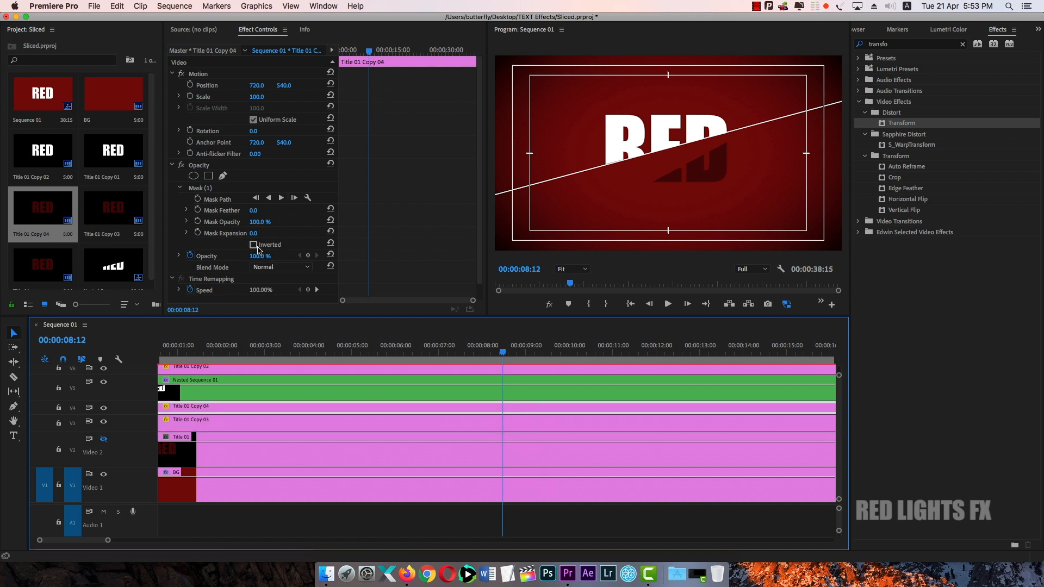
{"action": "left_click", "coordinate": [253, 245]}
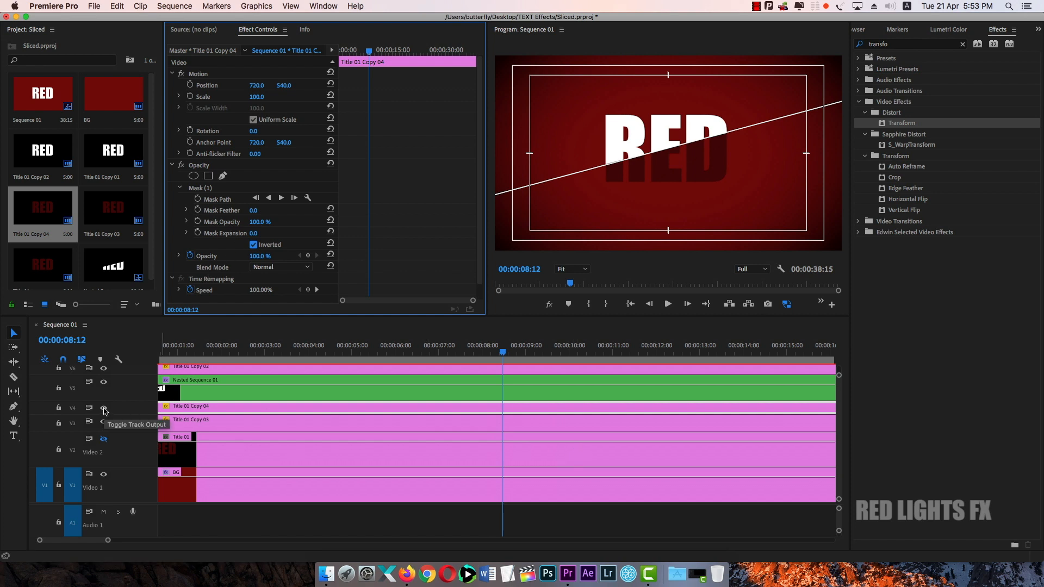
Toggle the Video 4 and Video 3 outputs to compare the two masked dark pieces, leaving Video 3 hidden.
{"action": "left_click", "coordinate": [104, 408]}
{"action": "left_click", "coordinate": [103, 408]}
{"action": "left_click", "coordinate": [103, 423]}
{"action": "left_click", "coordinate": [104, 422]}
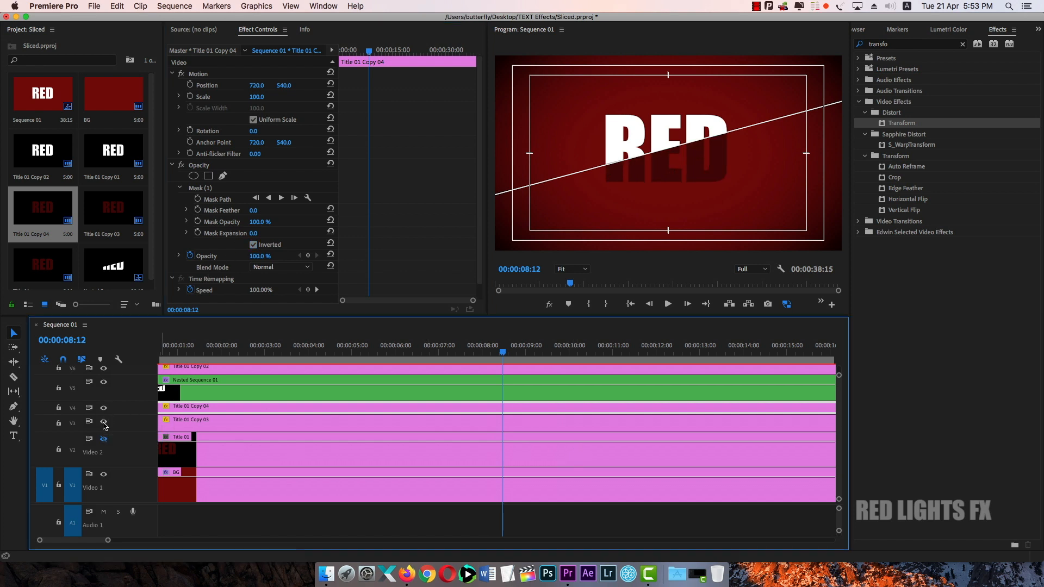
{"action": "left_click", "coordinate": [103, 423]}
{"action": "left_click", "coordinate": [103, 423]}
{"action": "left_click", "coordinate": [104, 423]}
Draw a second diagonal line with the Pen tool along the lower dark slice, extend it across the frame, and show its graphic appearance settings.
{"action": "left_click", "coordinate": [794, 513]}
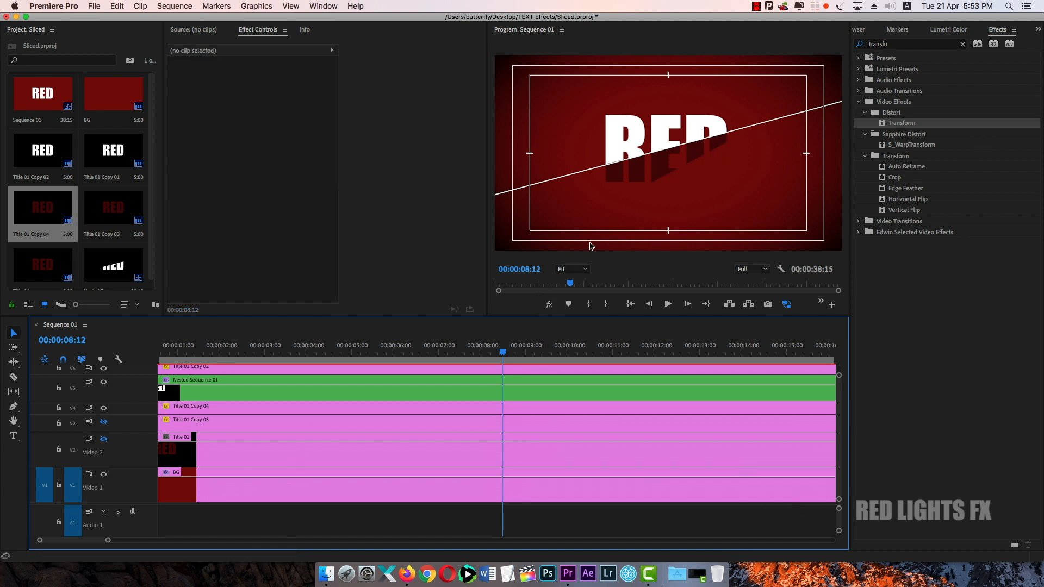
{"action": "key", "text": "p"}
{"action": "left_click", "coordinate": [628, 195]}
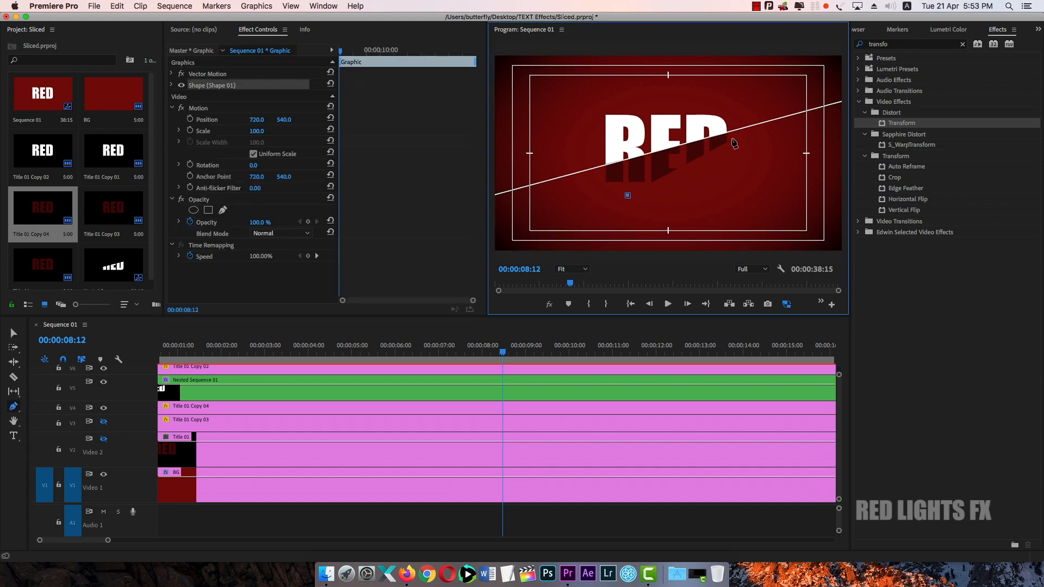
{"action": "left_click", "coordinate": [746, 132]}
{"action": "left_click_drag", "start_coordinate": [628, 196], "coordinate": [511, 261]}
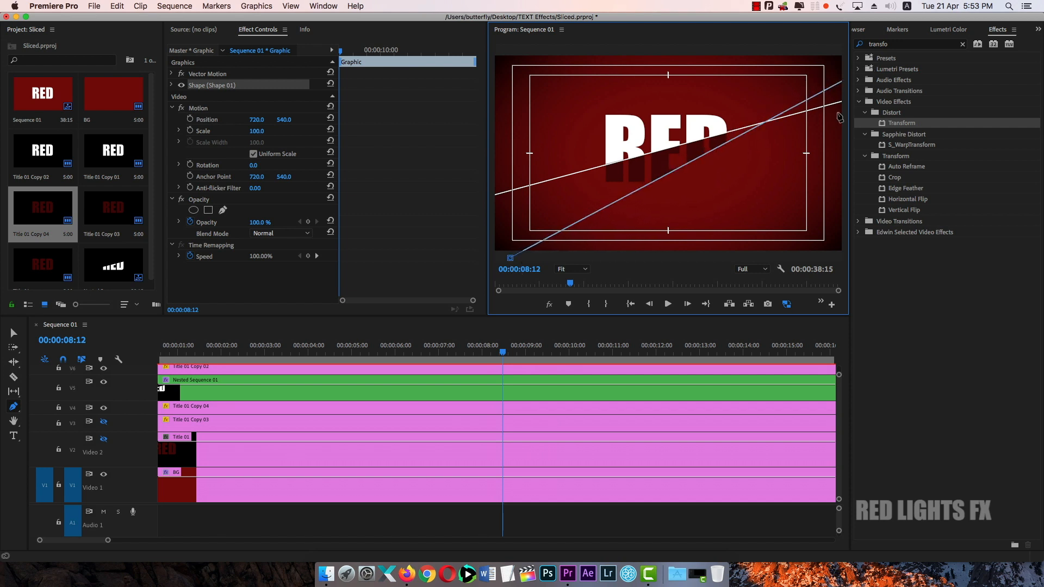
{"action": "left_click", "coordinate": [1038, 29]}
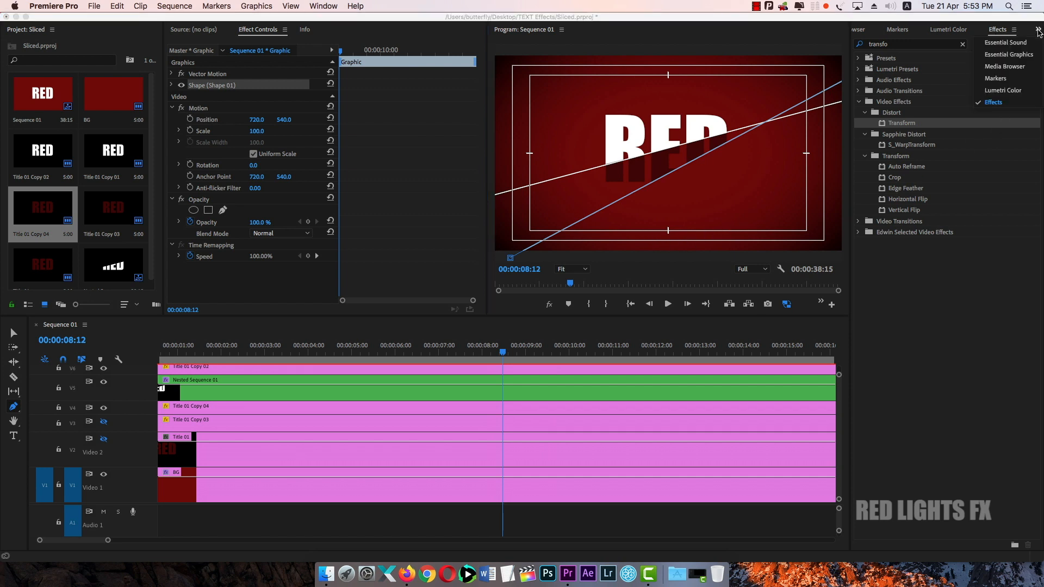
{"action": "left_click", "coordinate": [1016, 56]}
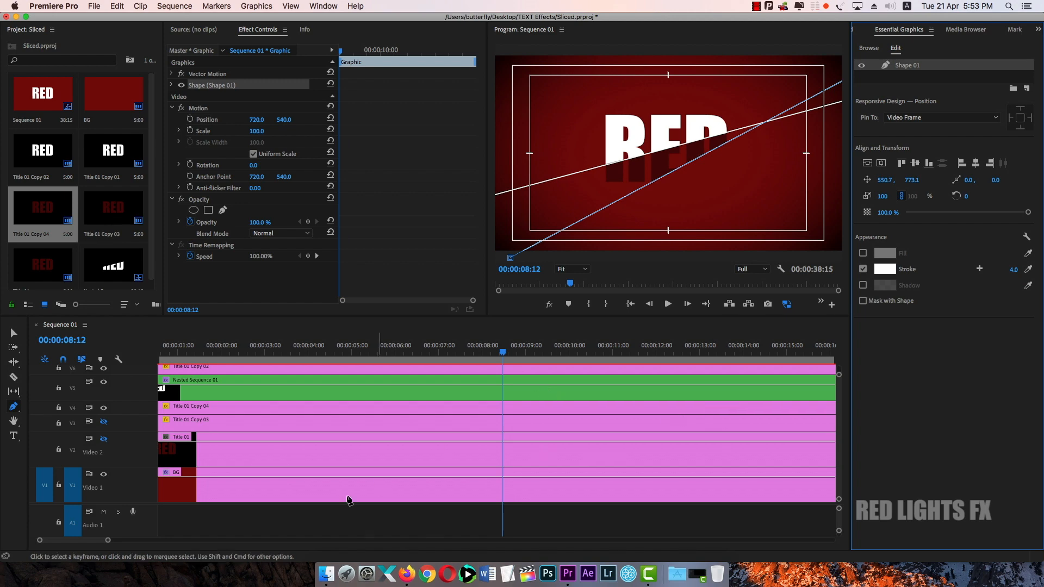
Select the second line's Graphic clip on Video 8 and collapse the timeline tracks so the whole stack fits.
{"action": "left_click", "coordinate": [443, 524]}
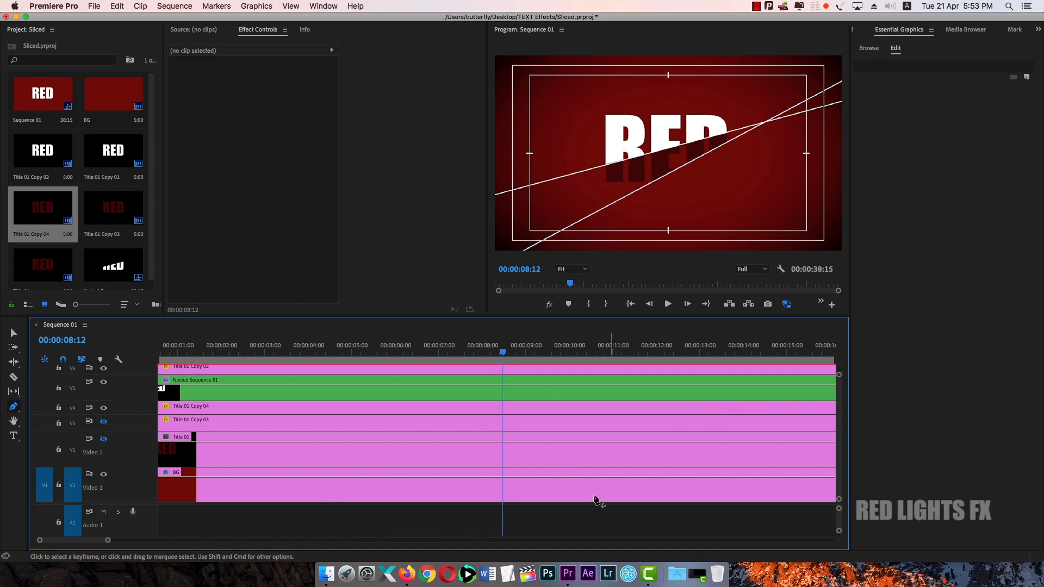
{"action": "left_click", "coordinate": [555, 470]}
{"action": "key", "text": "grave"}
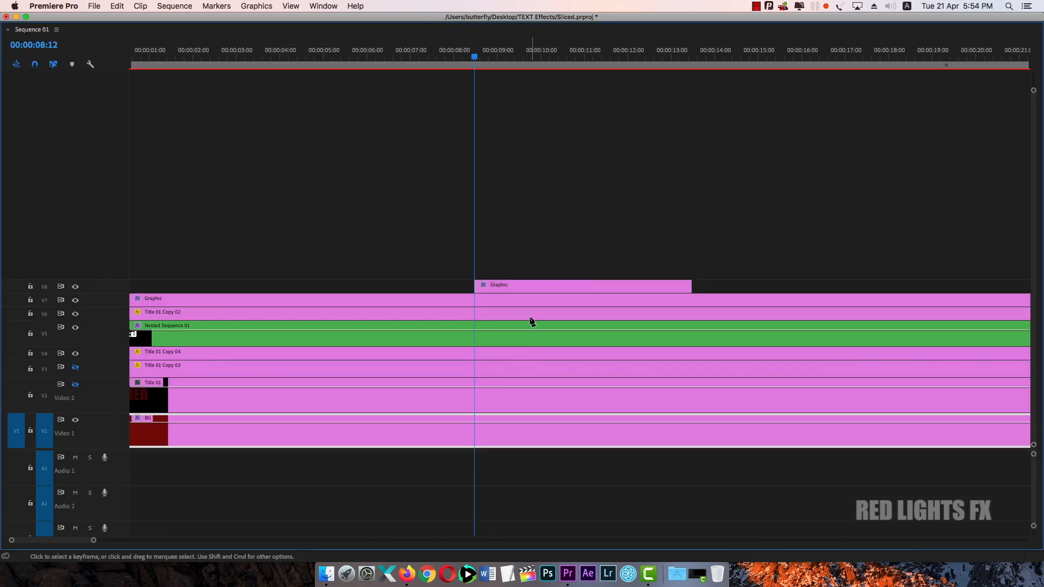
{"action": "left_click", "coordinate": [492, 290]}
{"action": "key", "text": "grave"}
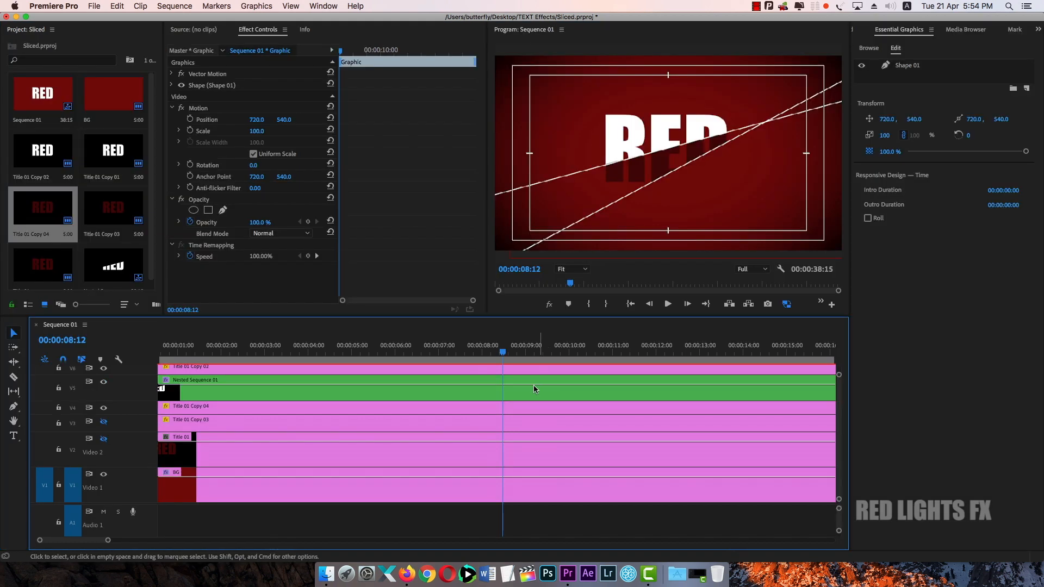
{"action": "key", "text": "shift+minus"}
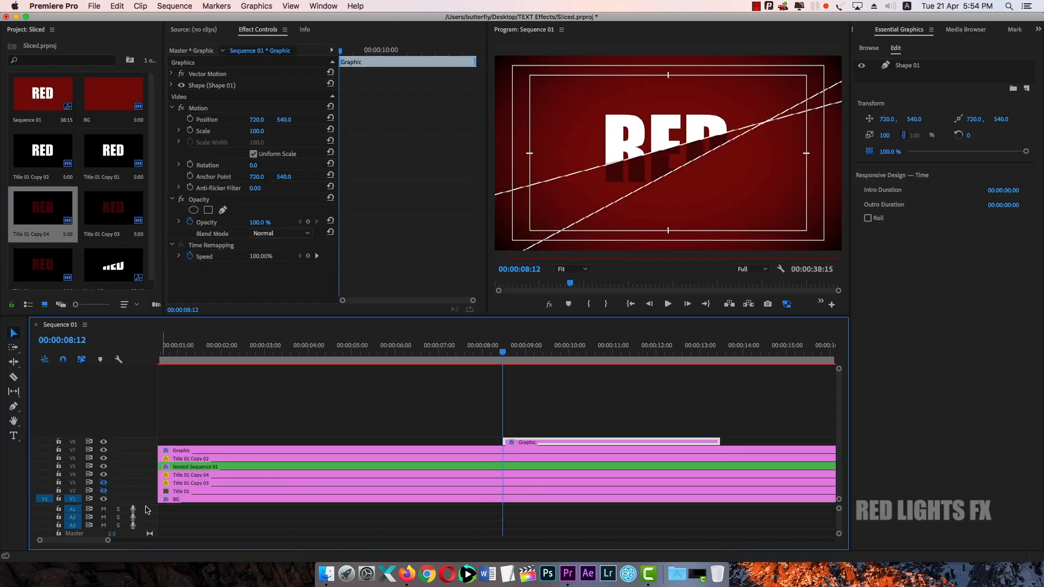
{"action": "left_click_drag", "start_coordinate": [147, 504], "coordinate": [147, 457]}
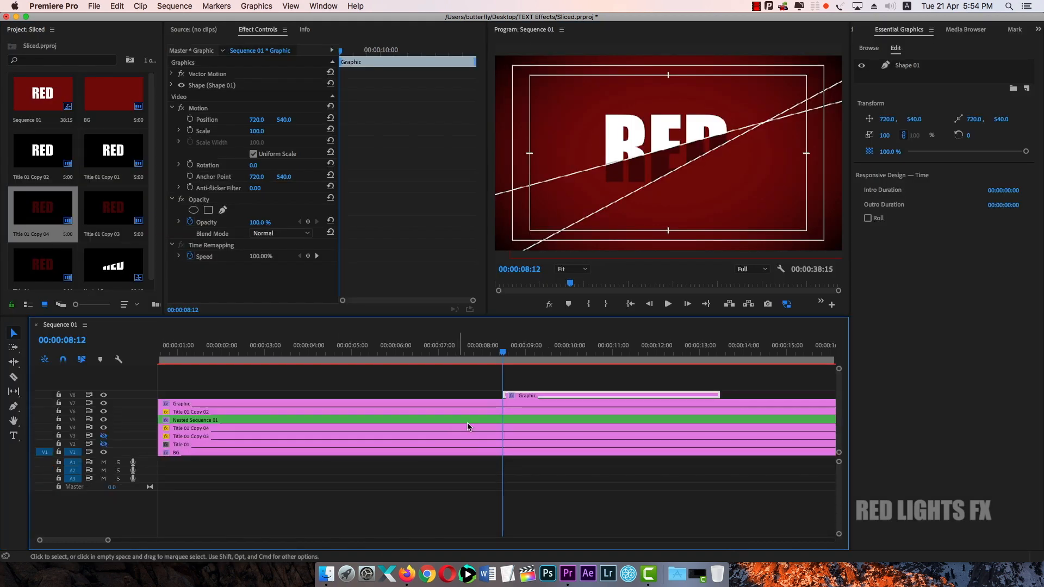
Find the Linear Wipe effect by searching for "wipe" and apply it to the Graphic clip on Video 8.
{"action": "left_click", "coordinate": [1037, 31]}
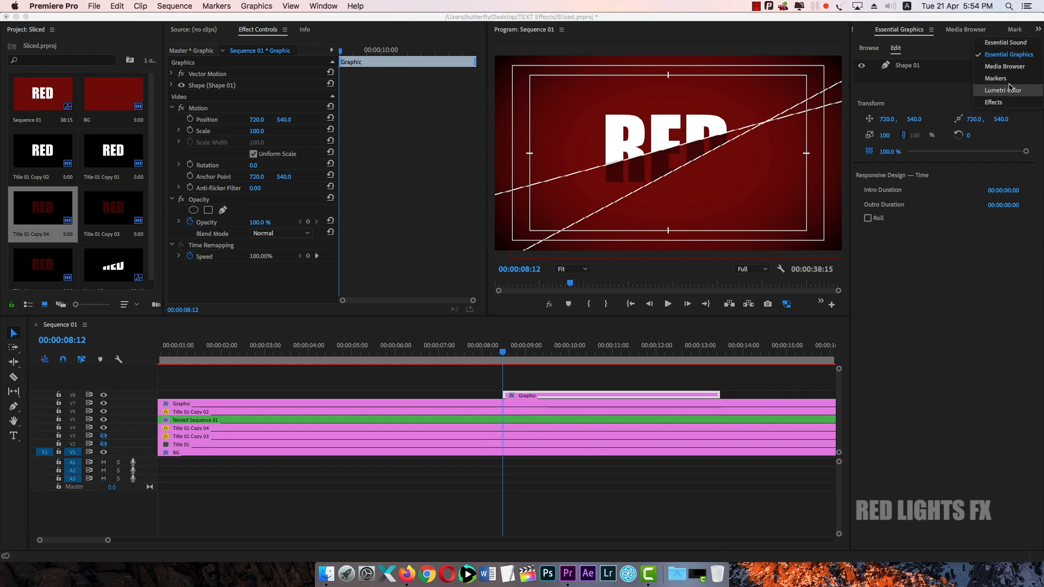
{"action": "left_click", "coordinate": [1004, 102]}
{"action": "left_click", "coordinate": [924, 46]}
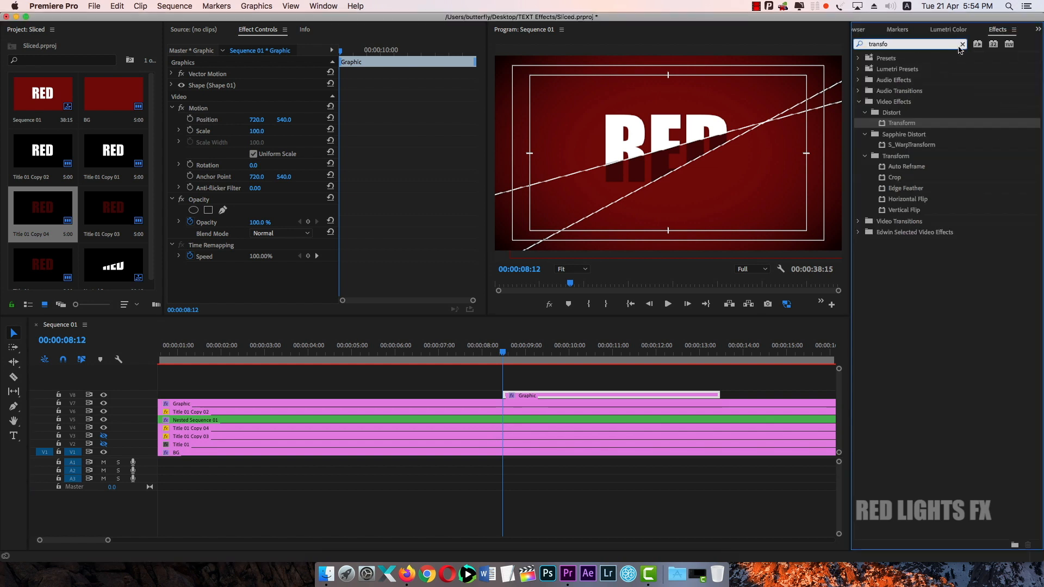
{"action": "left_click", "coordinate": [962, 45]}
{"action": "type", "text": "wip"}
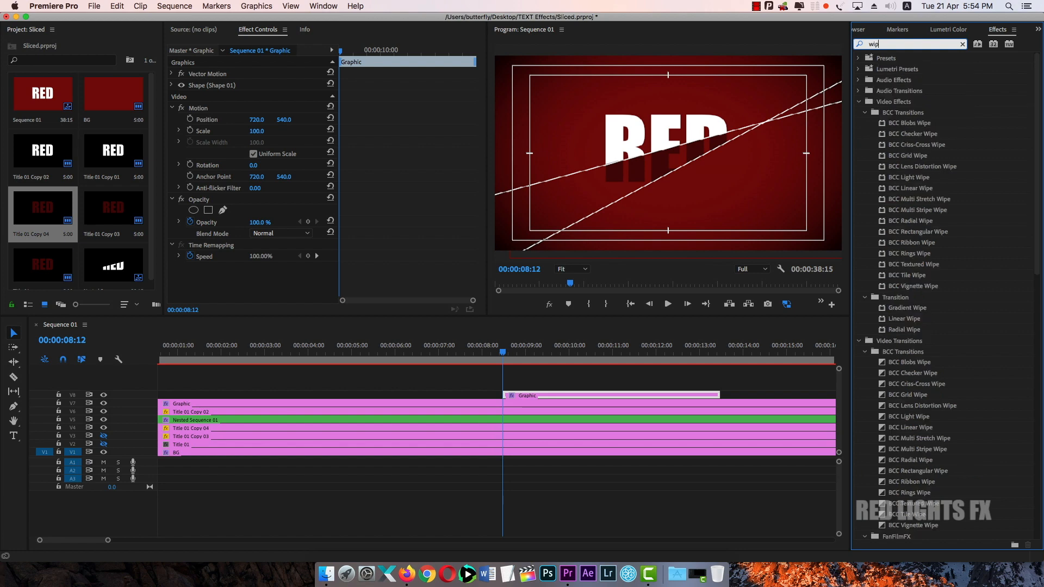
{"action": "type", "text": "e"}
{"action": "left_click", "coordinate": [911, 321]}
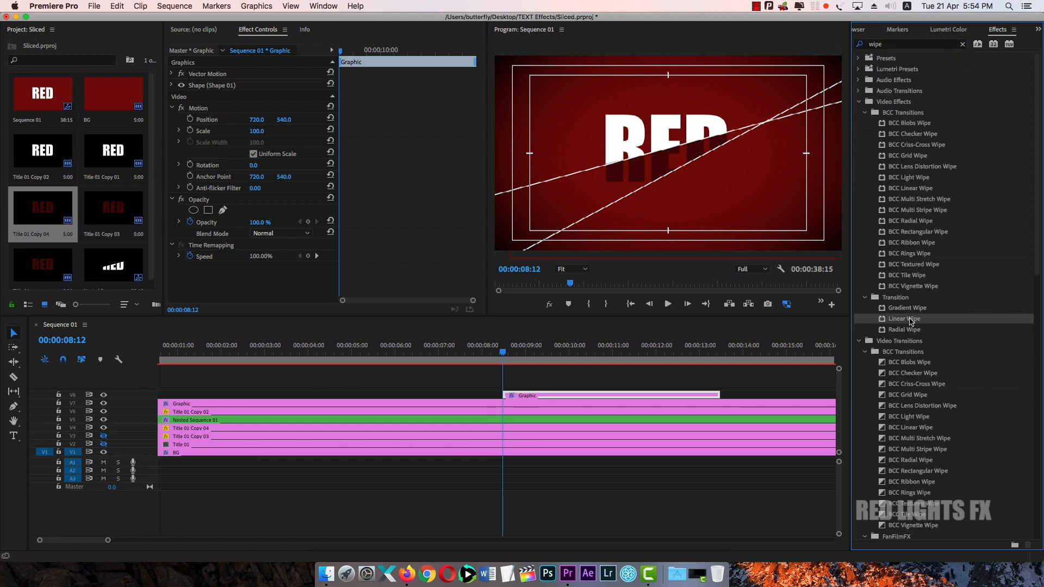
{"action": "left_click_drag", "start_coordinate": [911, 321], "coordinate": [525, 397]}
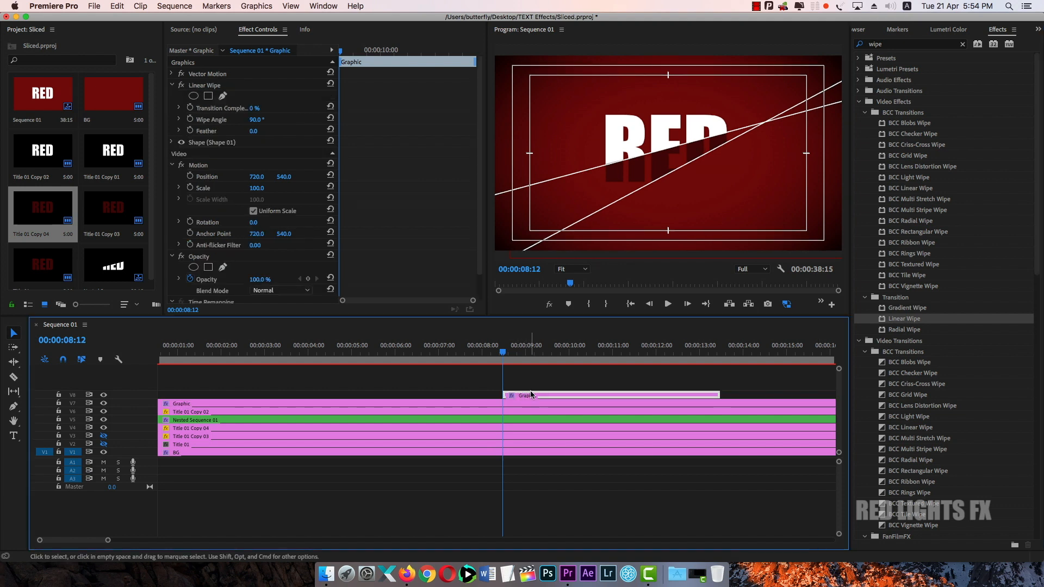
Set the second line's Linear Wipe angle to -90° and its Transition Completion to 93% to hide the line.
{"action": "left_click_drag", "start_coordinate": [254, 108], "coordinate": [258, 108]}
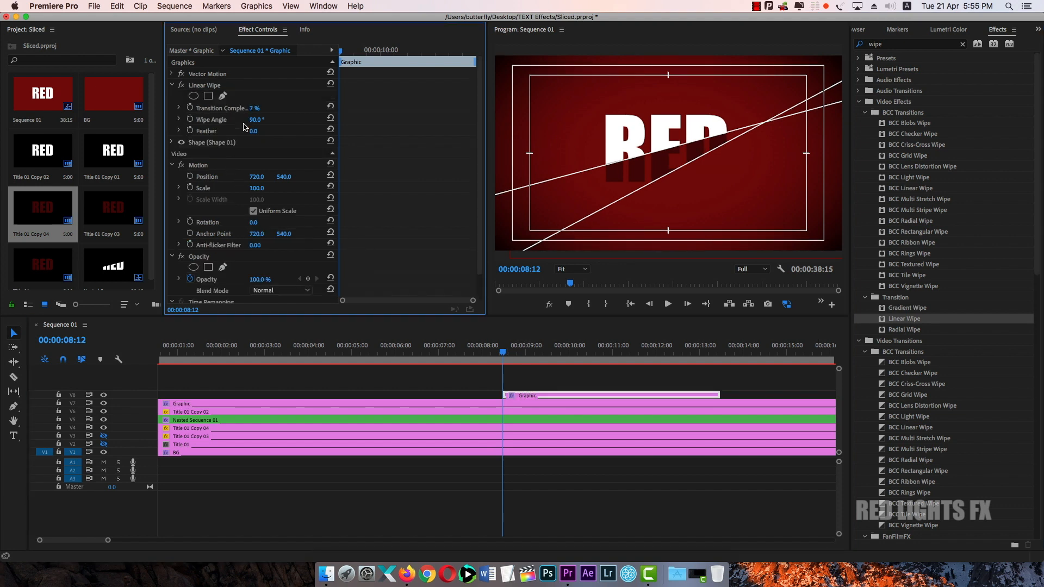
{"action": "left_click", "coordinate": [262, 118]}
{"action": "left_click", "coordinate": [254, 120]}
{"action": "key", "text": "Return"}
{"action": "mouse_move", "coordinate": [256, 108]}
{"action": "left_mouse_down"}
{"action": "mouse_move", "coordinate": [292, 108]}
{"action": "mouse_move", "coordinate": [264, 108]}
{"action": "left_mouse_up"}
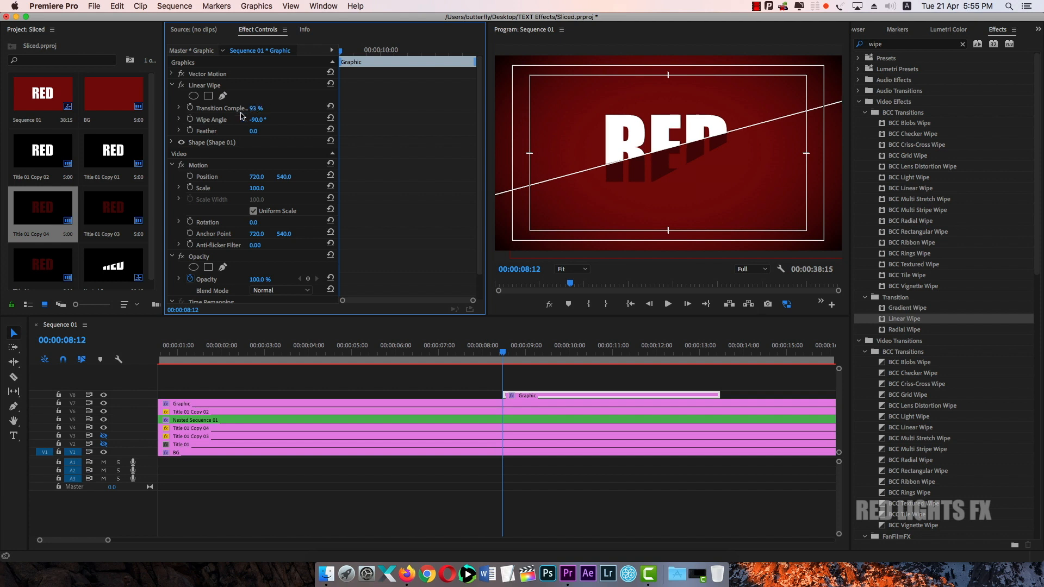
Keyframe Transition Completion from 93% at 00:00:08:12 to a fully revealed line at 00:00:08:21, and check the wipe in between.
{"action": "left_click", "coordinate": [189, 110]}
{"action": "key", "text": "space"}
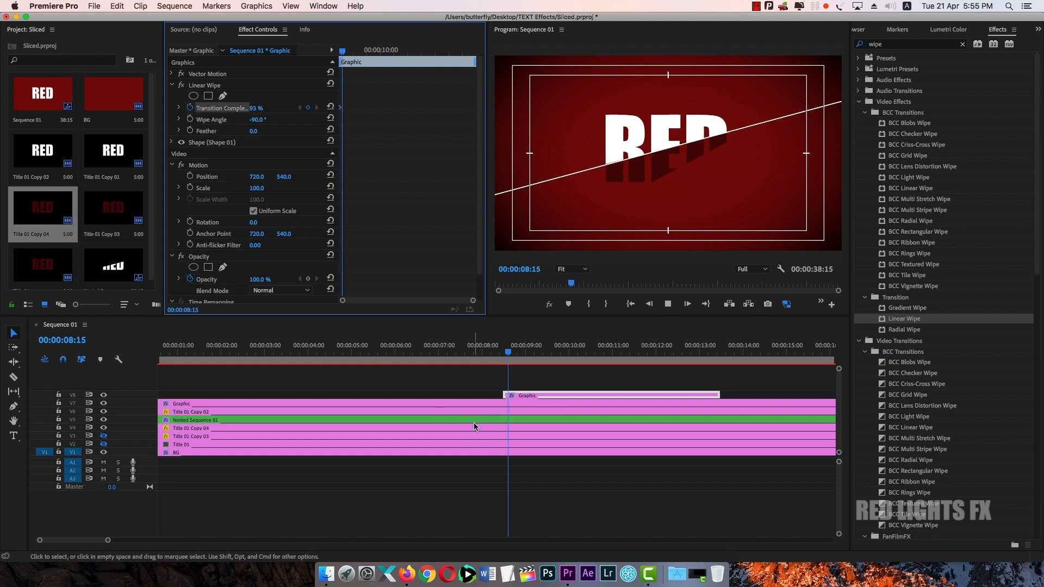
{"action": "key", "text": "space"}
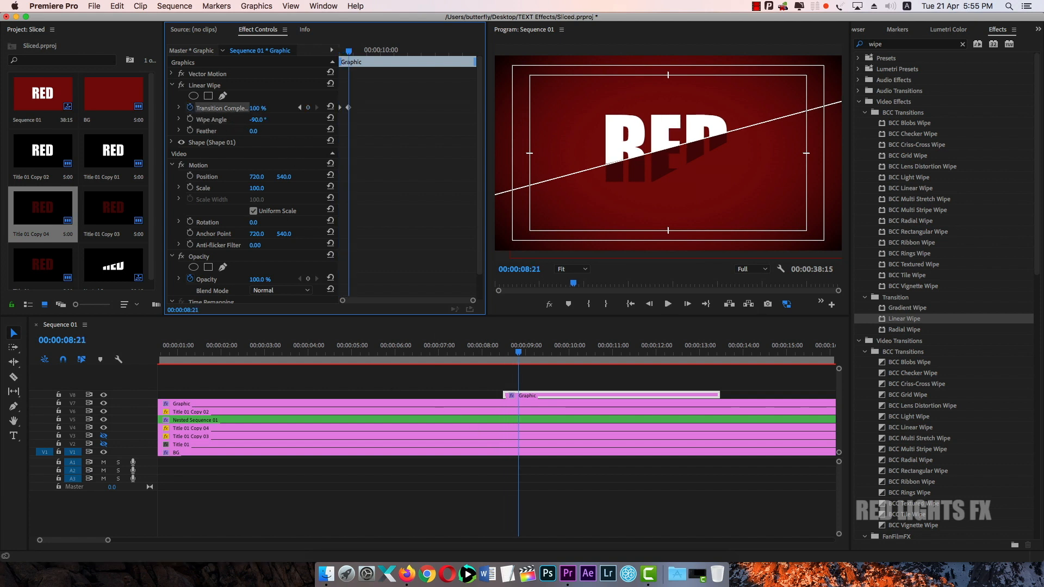
{"action": "mouse_move", "coordinate": [267, 110]}
{"action": "left_mouse_down"}
{"action": "mouse_move", "coordinate": [233, 109]}
{"action": "mouse_move", "coordinate": [267, 109]}
{"action": "left_mouse_up"}
{"action": "mouse_move", "coordinate": [518, 353]}
{"action": "left_mouse_down"}
{"action": "mouse_move", "coordinate": [503, 351]}
{"action": "mouse_move", "coordinate": [523, 354]}
{"action": "mouse_move", "coordinate": [512, 351]}
{"action": "left_mouse_up"}
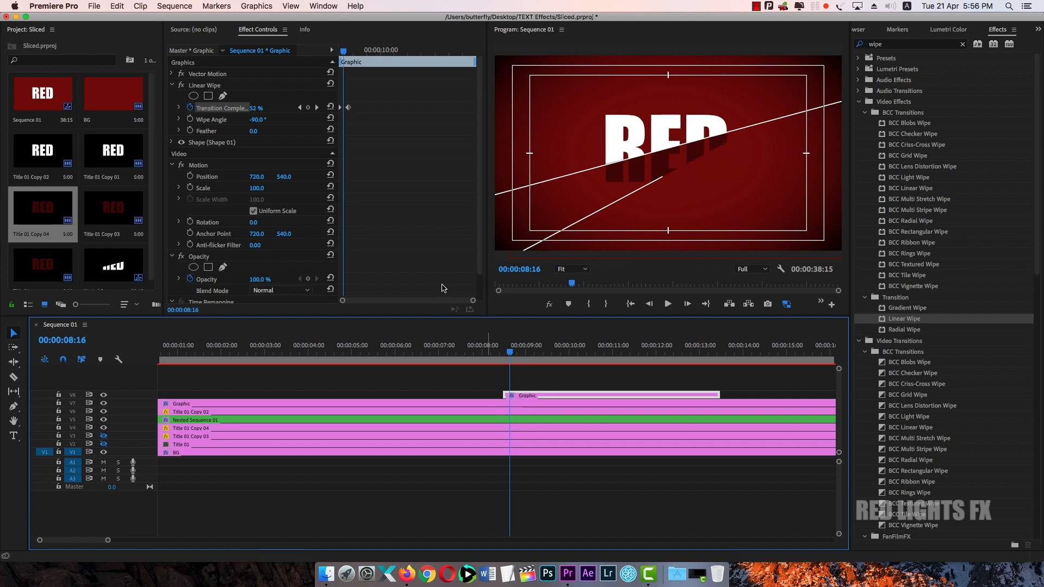
Move the ending Transition Completion keyframe slightly earlier and apply Ease Out to both wipe keyframes.
{"action": "left_click_drag", "start_coordinate": [473, 300], "coordinate": [426, 303]}
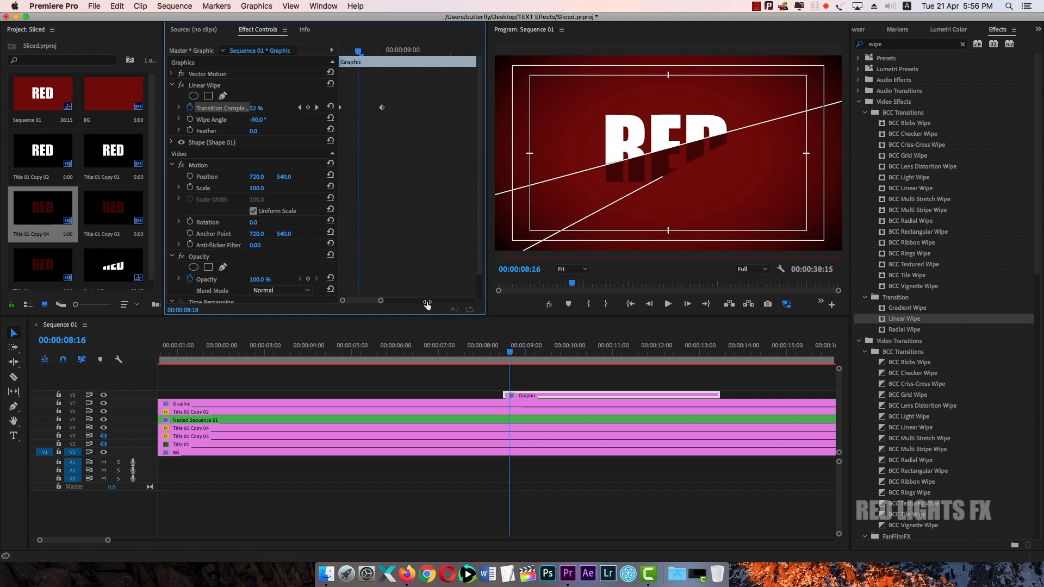
{"action": "left_click_drag", "start_coordinate": [381, 107], "coordinate": [372, 108]}
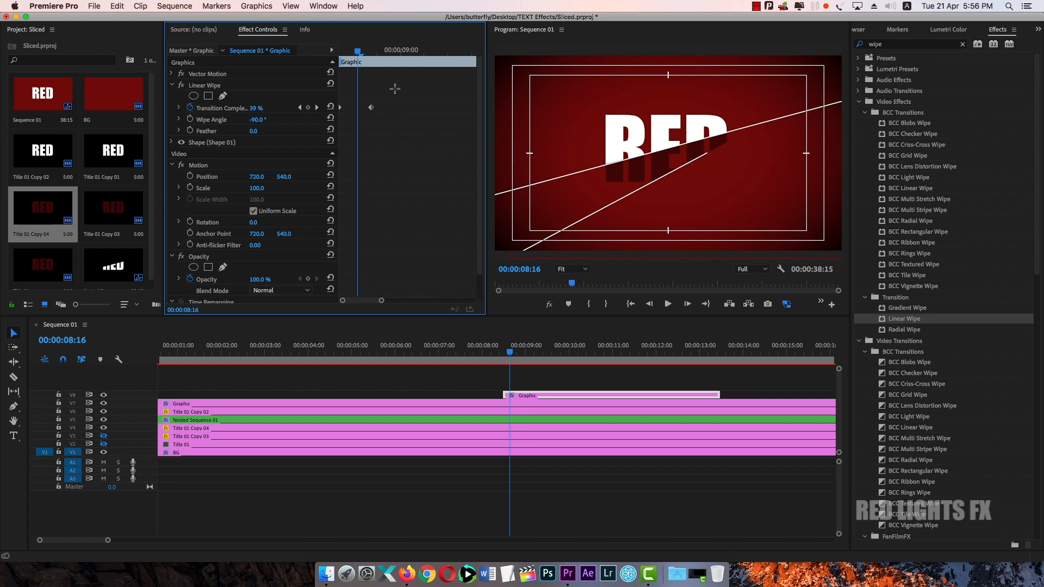
{"action": "right_click", "coordinate": [374, 111]}
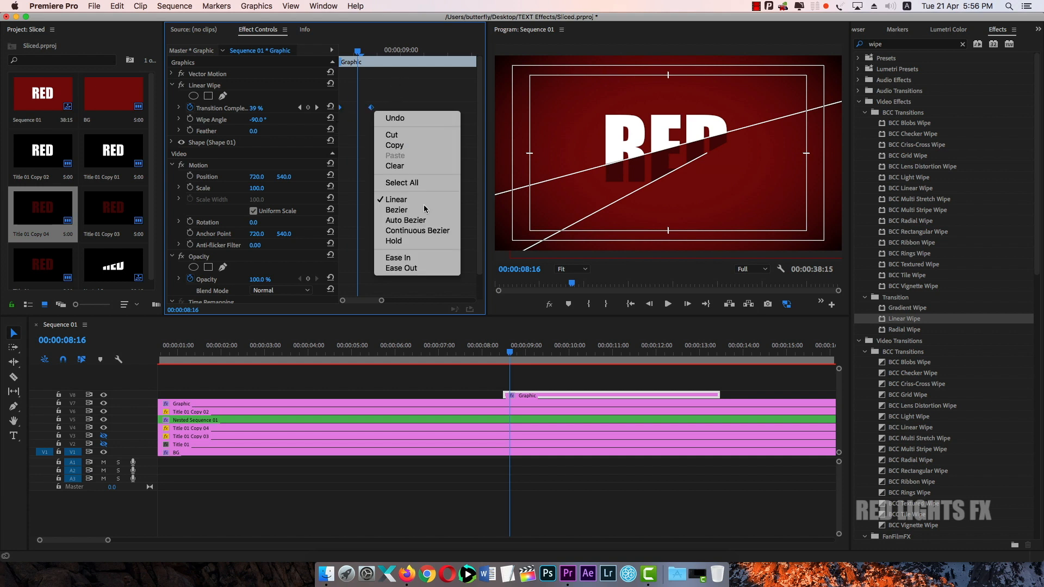
{"action": "left_click", "coordinate": [391, 268]}
Play back the sequence around the second cut line to check its wipe animation.
{"action": "left_click_drag", "start_coordinate": [486, 356], "coordinate": [419, 336]}
{"action": "key", "text": "space"}
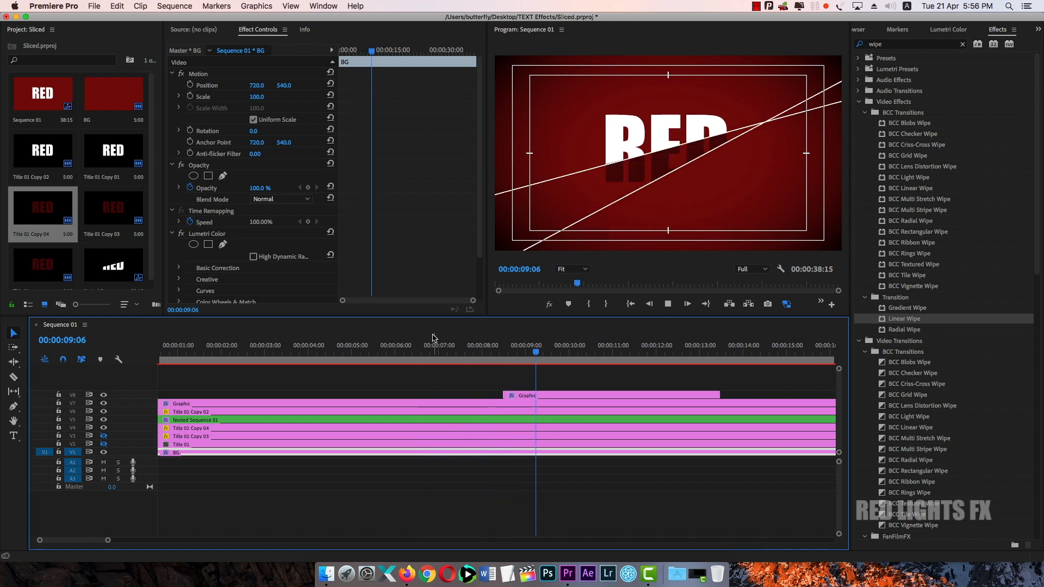
{"action": "left_click_drag", "start_coordinate": [484, 342], "coordinate": [456, 338]}
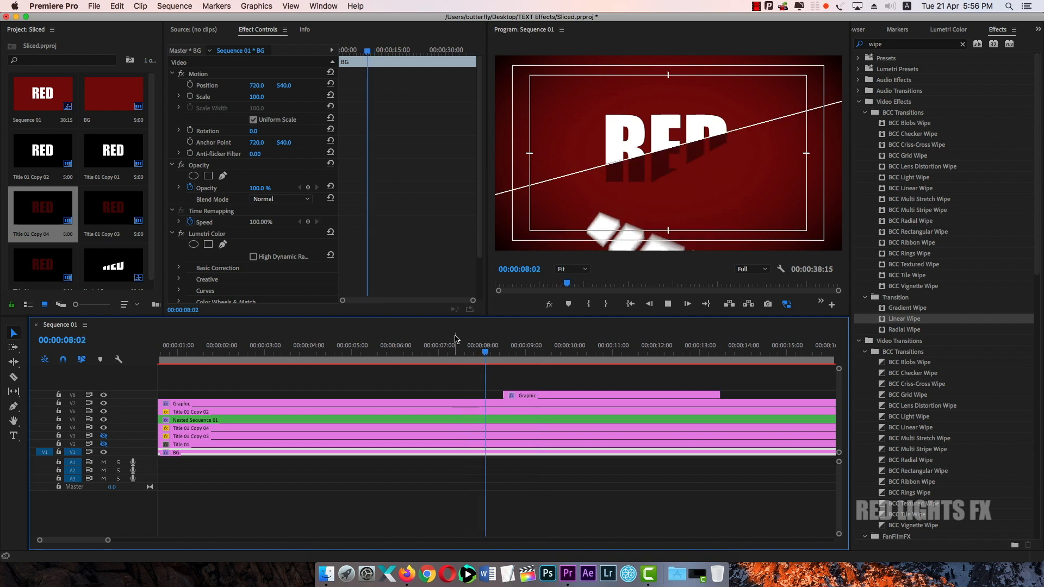
{"action": "key", "text": "space"}
Show the Video 3 track and nest its Title 01 Copy 03 clip with the default sequence name.
{"action": "left_click", "coordinate": [522, 355]}
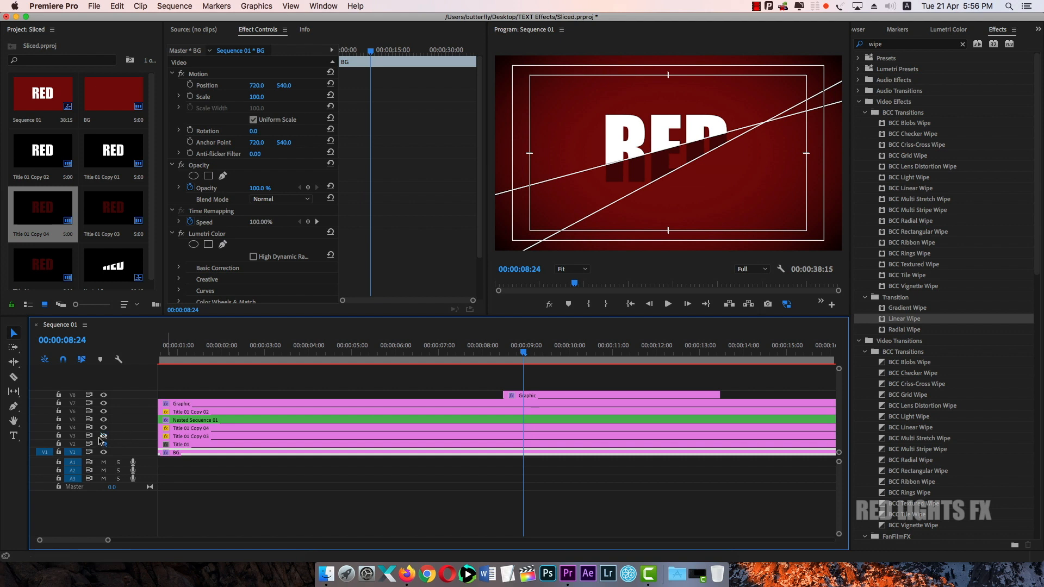
{"action": "left_click", "coordinate": [104, 436]}
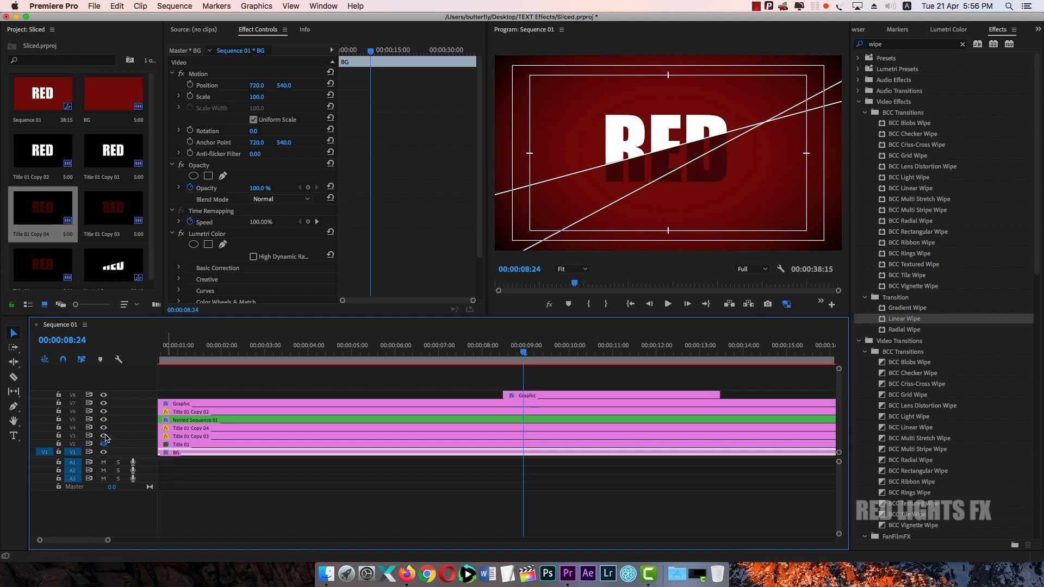
{"action": "left_click", "coordinate": [525, 436]}
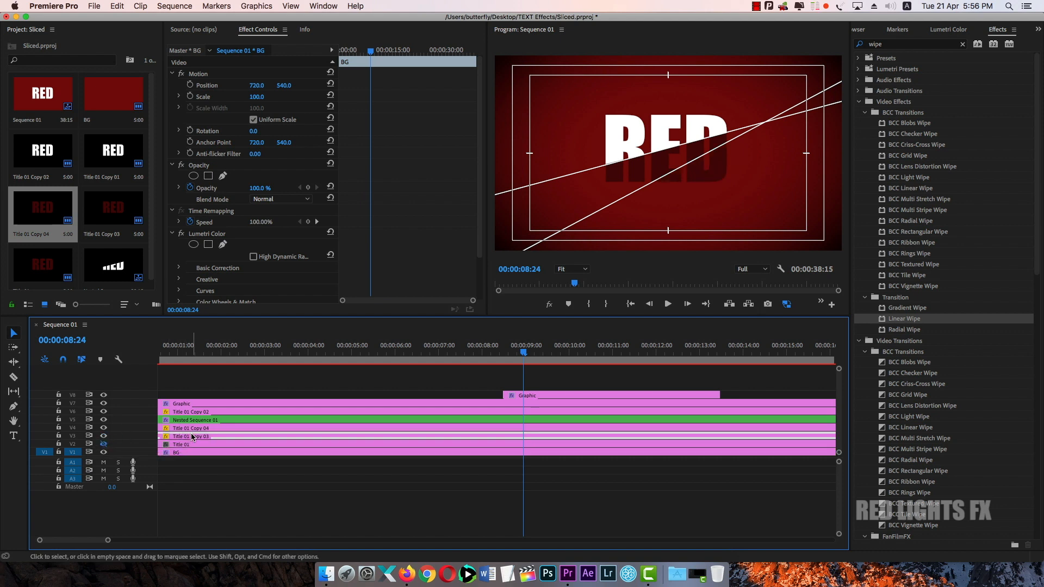
{"action": "right_click", "coordinate": [526, 437]}
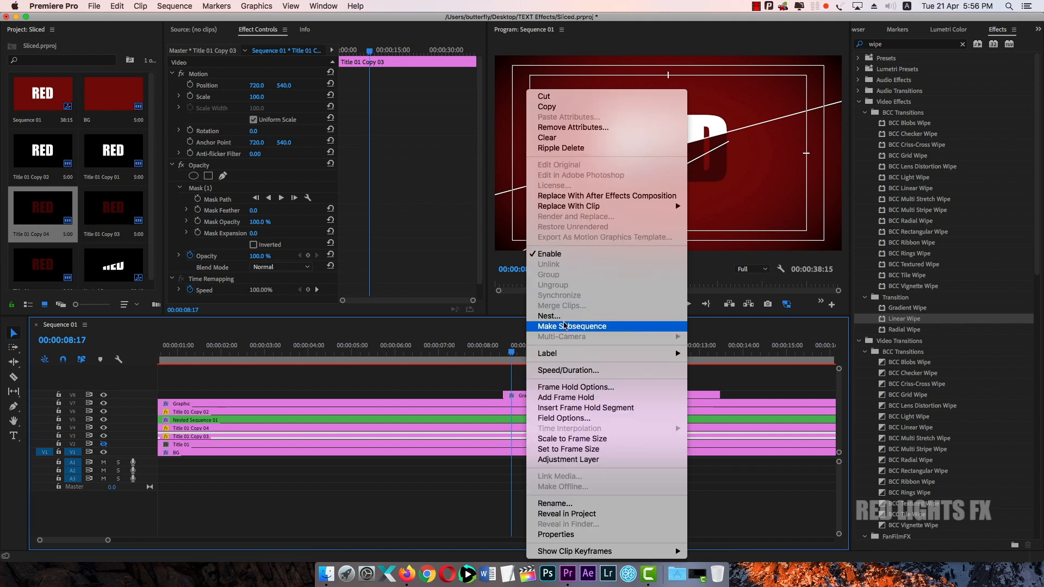
{"action": "left_click", "coordinate": [549, 316]}
{"action": "left_click", "coordinate": [550, 309]}
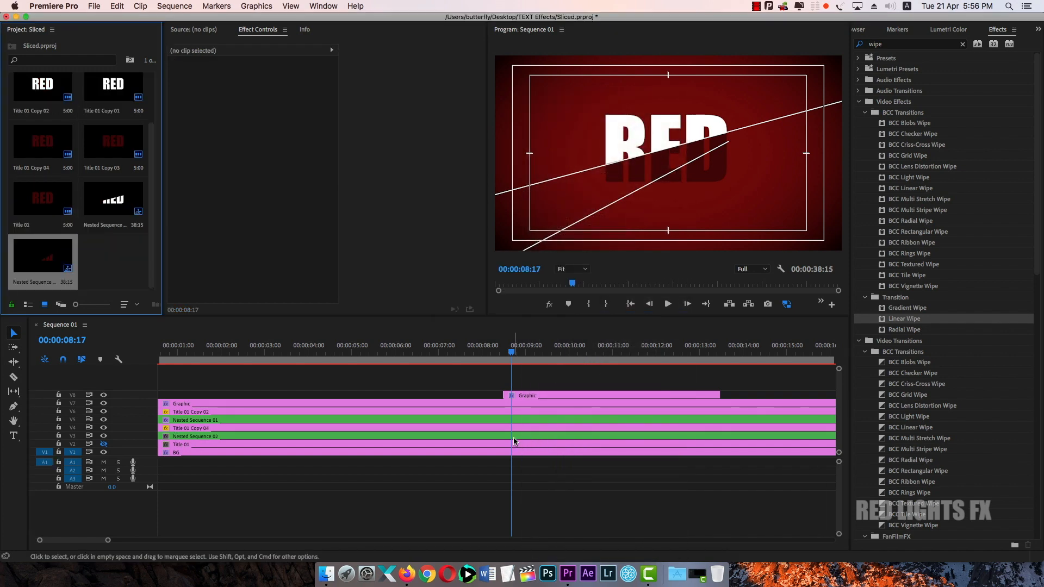
Find the Transform effect by searching for "transform" and apply it to the nested clip on Video 3.
{"action": "left_click", "coordinate": [534, 438]}
{"action": "left_click", "coordinate": [963, 44]}
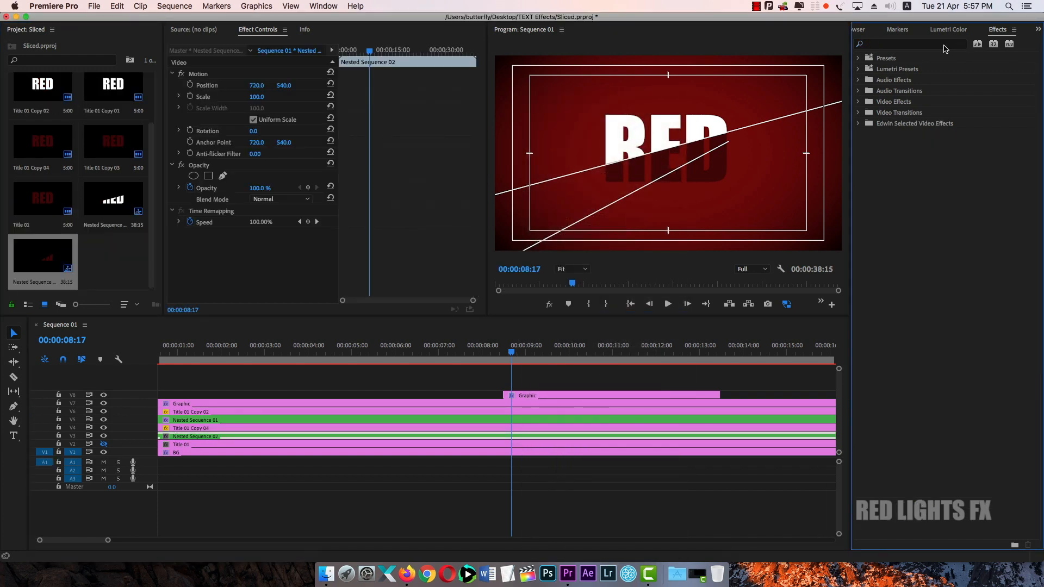
{"action": "type", "text": "trans"}
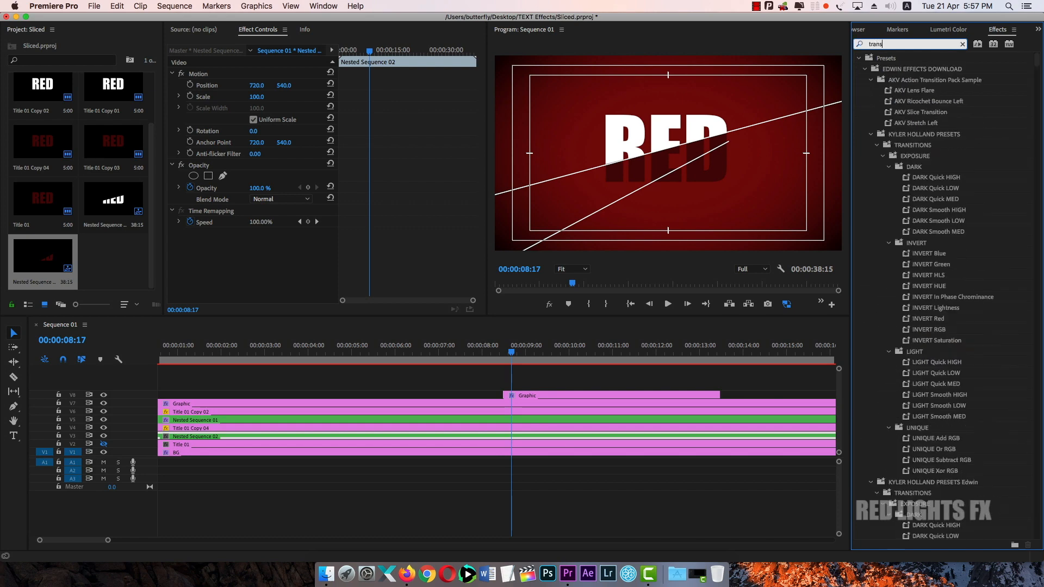
{"action": "type", "text": "form"}
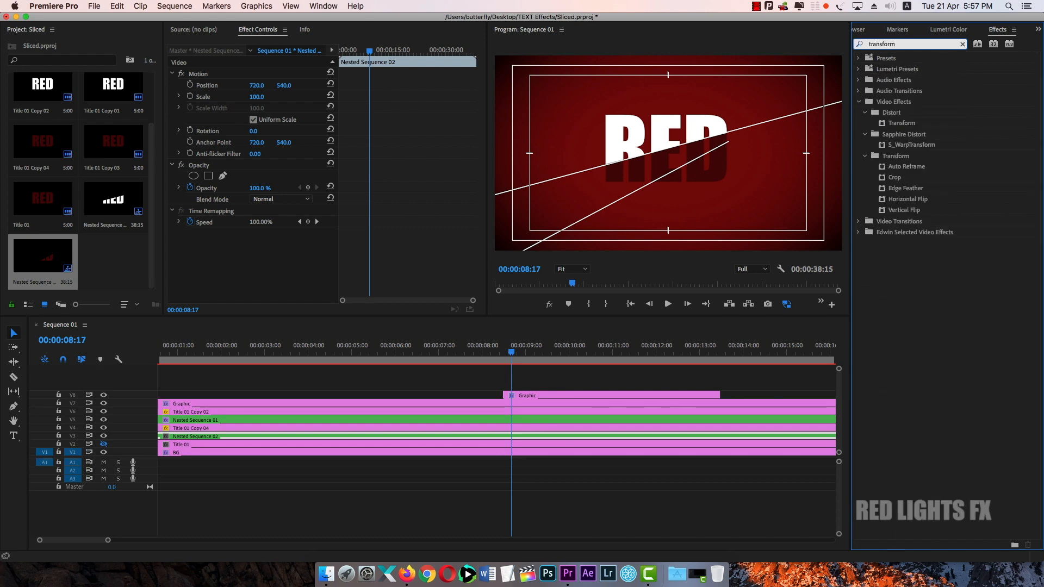
{"action": "left_click_drag", "start_coordinate": [920, 127], "coordinate": [516, 439]}
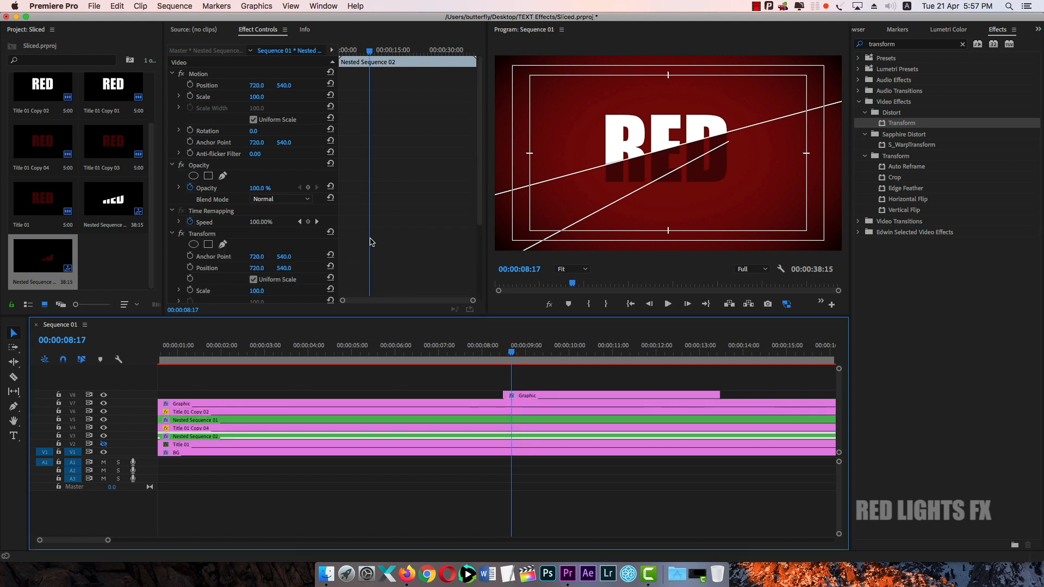
Start Position, Scale and Rotation keyframes in the Video 3 nested clip's Transform effect at 00:00:08:17.
{"action": "scroll", "coordinate": [373, 242], "scroll_direction": "down", "scroll_amount": 5}
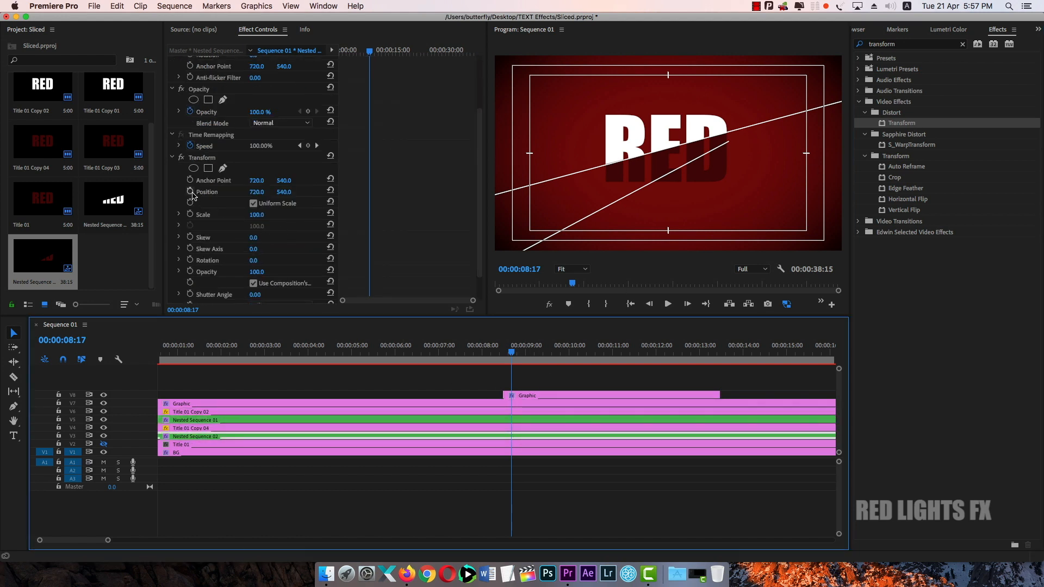
{"action": "left_click", "coordinate": [190, 192]}
{"action": "left_click", "coordinate": [190, 214]}
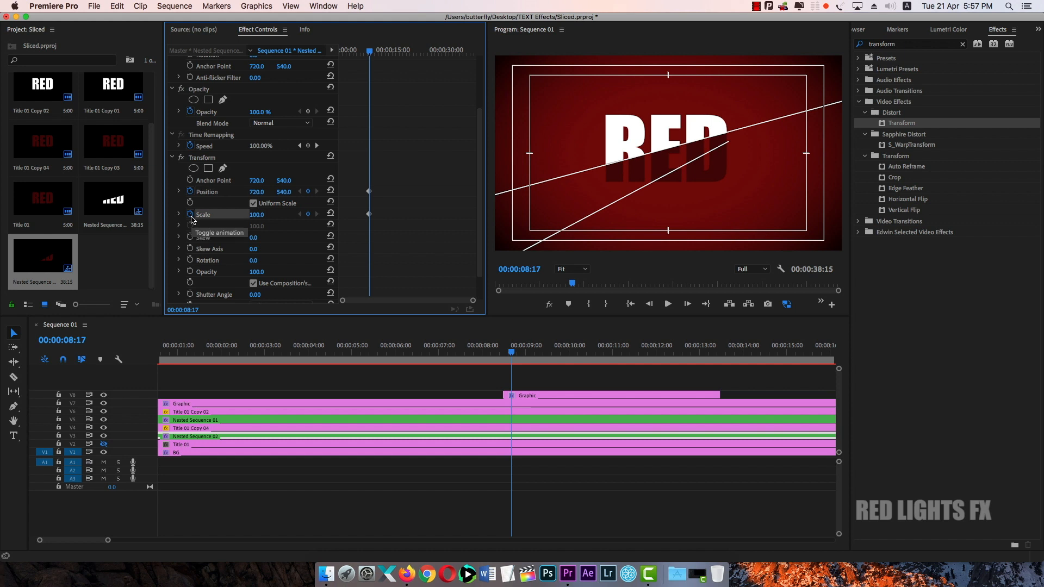
{"action": "left_click", "coordinate": [190, 260]}
At 00:00:09:10, keyframe the Video 3 nested clip's Transform effect with Rotation 83°, Scale 146 and vertical Position 1184.
{"action": "left_click", "coordinate": [558, 379]}
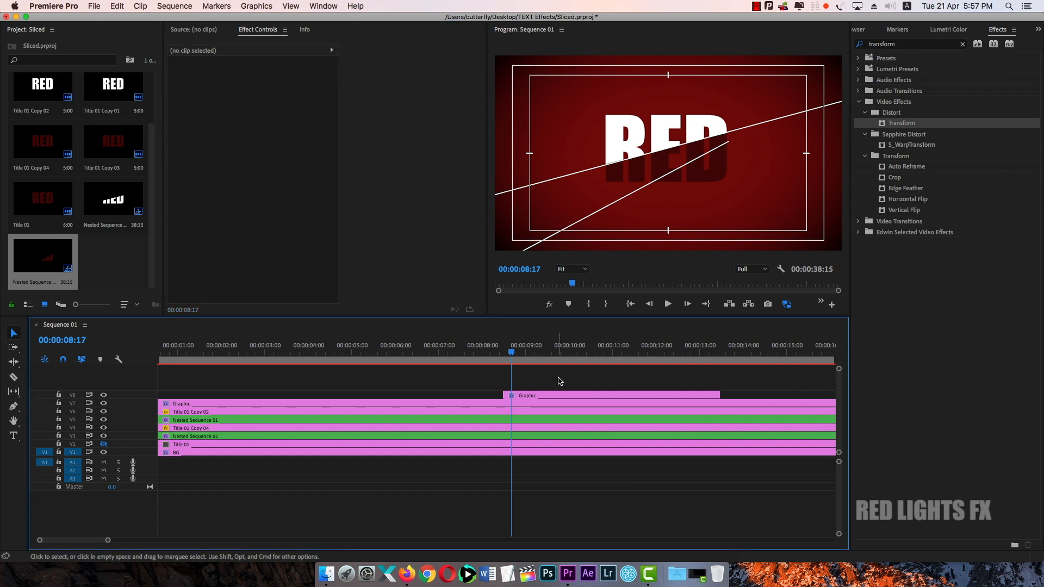
{"action": "key", "text": "space"}
{"action": "key", "text": "space"}
{"action": "key", "text": "space"}
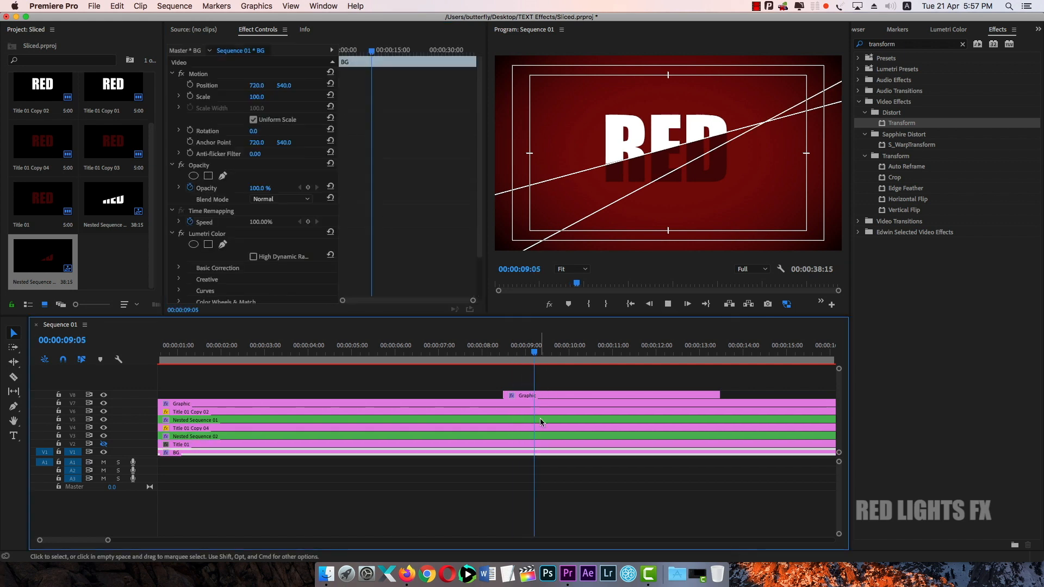
{"action": "key", "text": "space"}
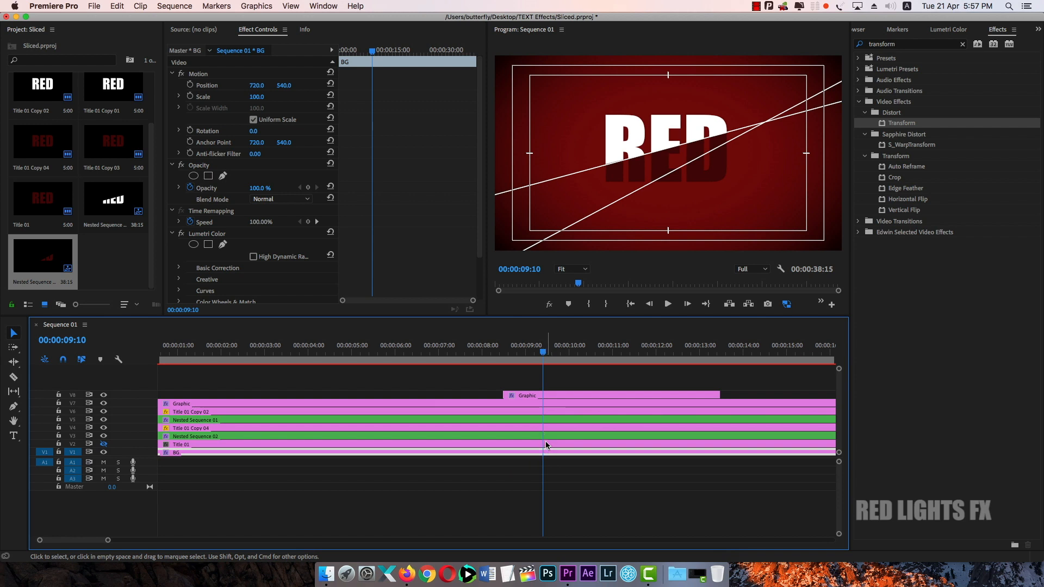
{"action": "left_click", "coordinate": [554, 436]}
{"action": "scroll", "coordinate": [382, 206], "scroll_direction": "down", "scroll_amount": 5}
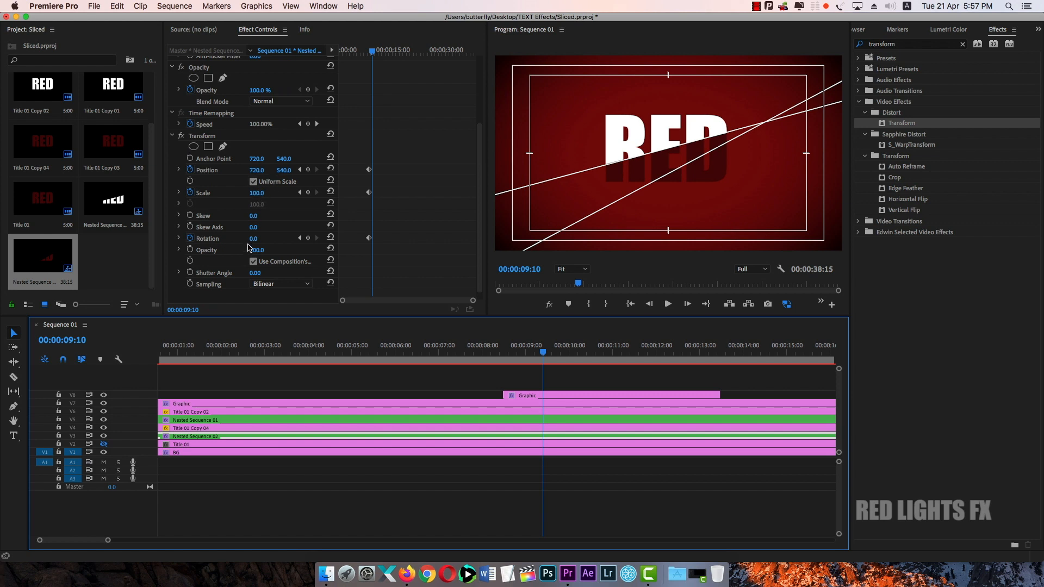
{"action": "left_click_drag", "start_coordinate": [253, 239], "coordinate": [299, 239]}
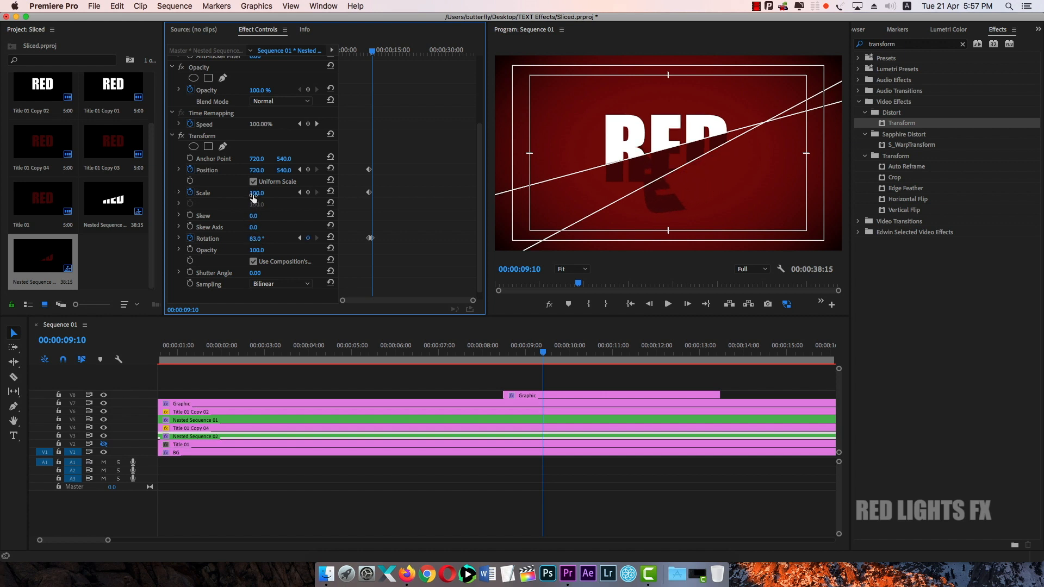
{"action": "left_click_drag", "start_coordinate": [254, 195], "coordinate": [326, 172]}
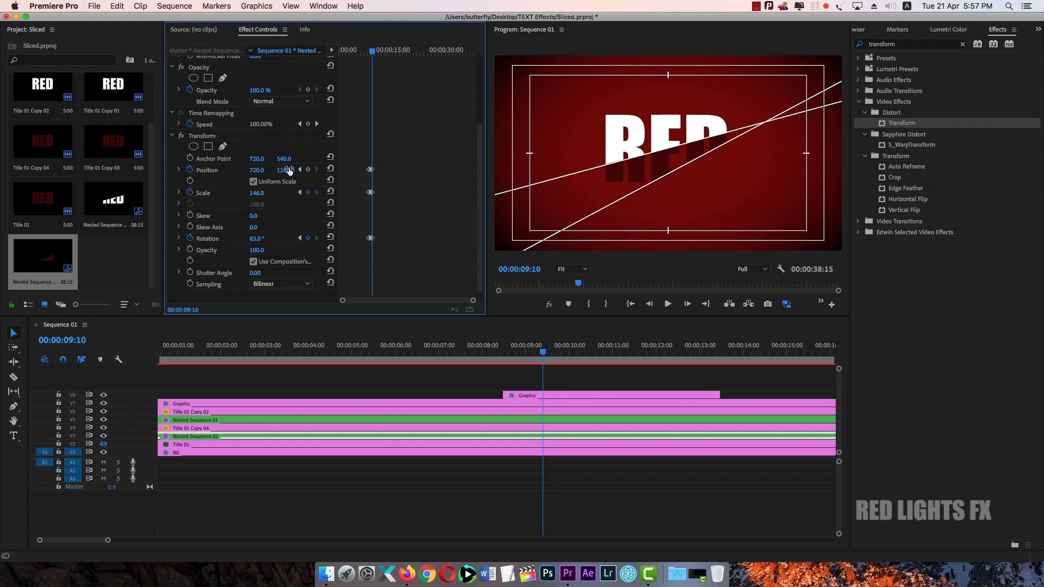
Scrub and play back the sequence around 00:00:08:17 to check the lower slice's falling motion.
{"action": "left_click_drag", "start_coordinate": [544, 351], "coordinate": [522, 351]}
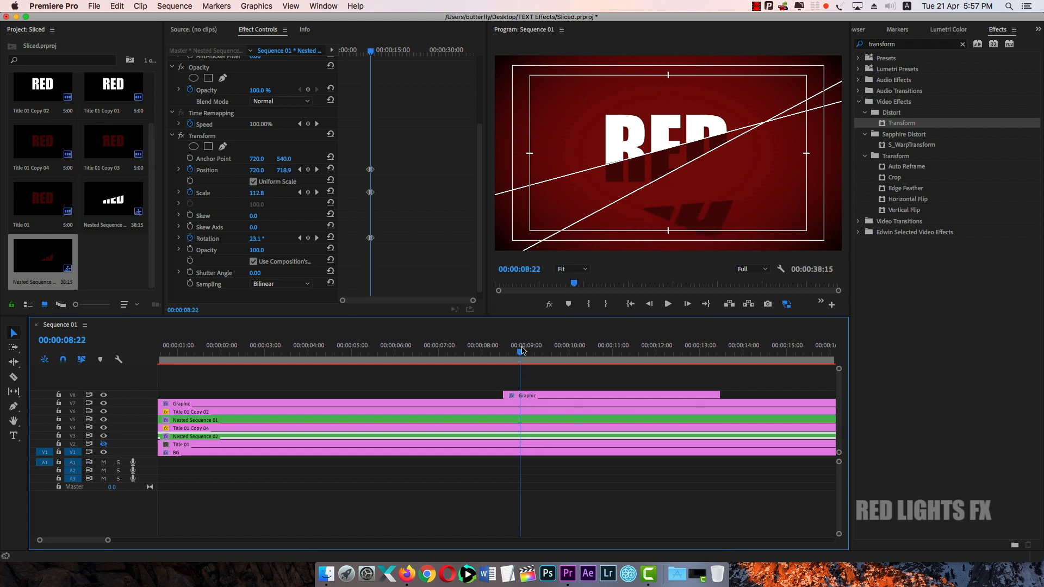
{"action": "key", "text": "space"}
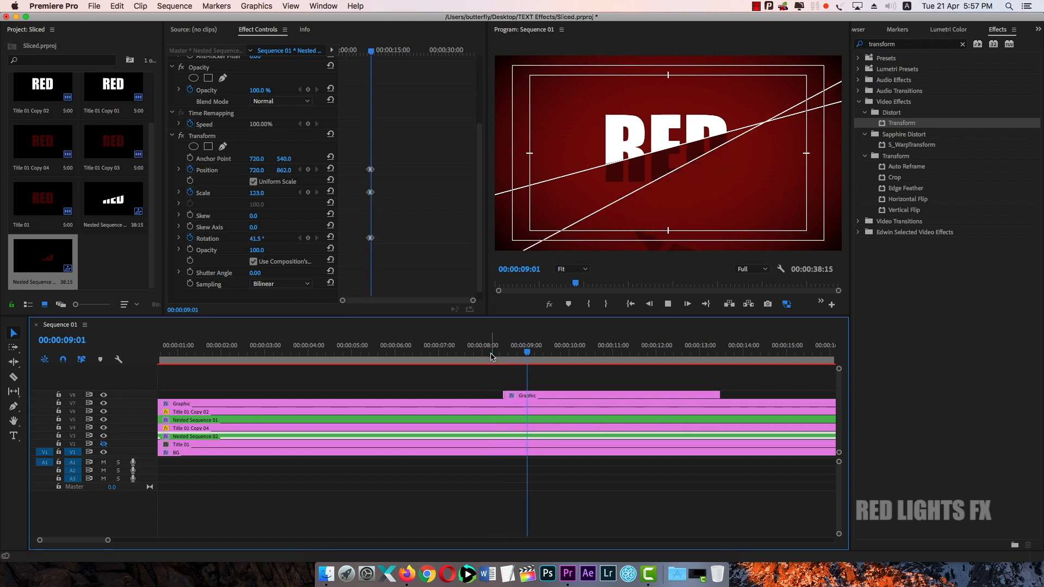
{"action": "key", "text": "space"}
{"action": "left_click_drag", "start_coordinate": [543, 354], "coordinate": [501, 354]}
{"action": "key", "text": "space"}
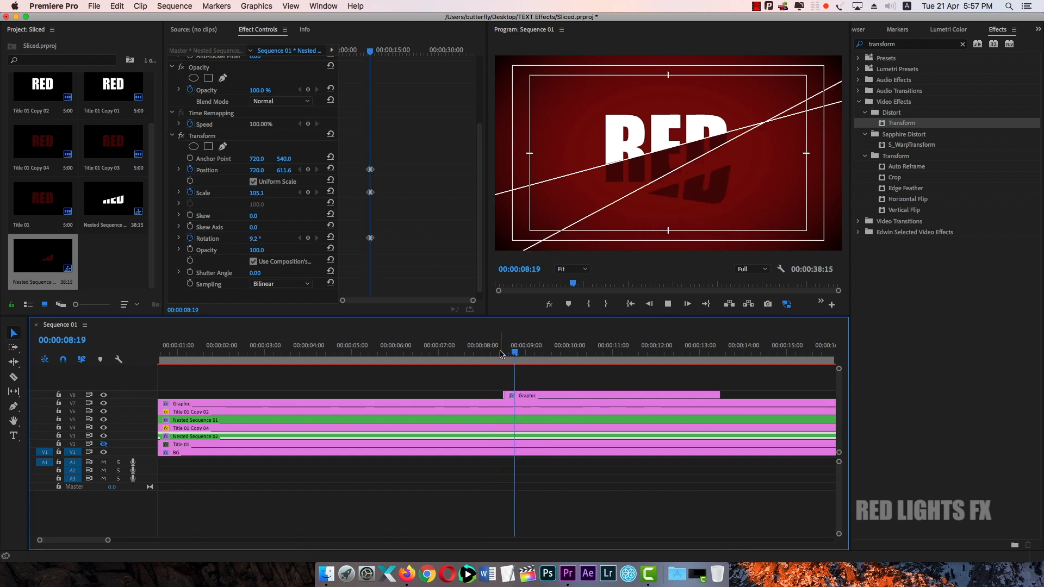
{"action": "key", "text": "space"}
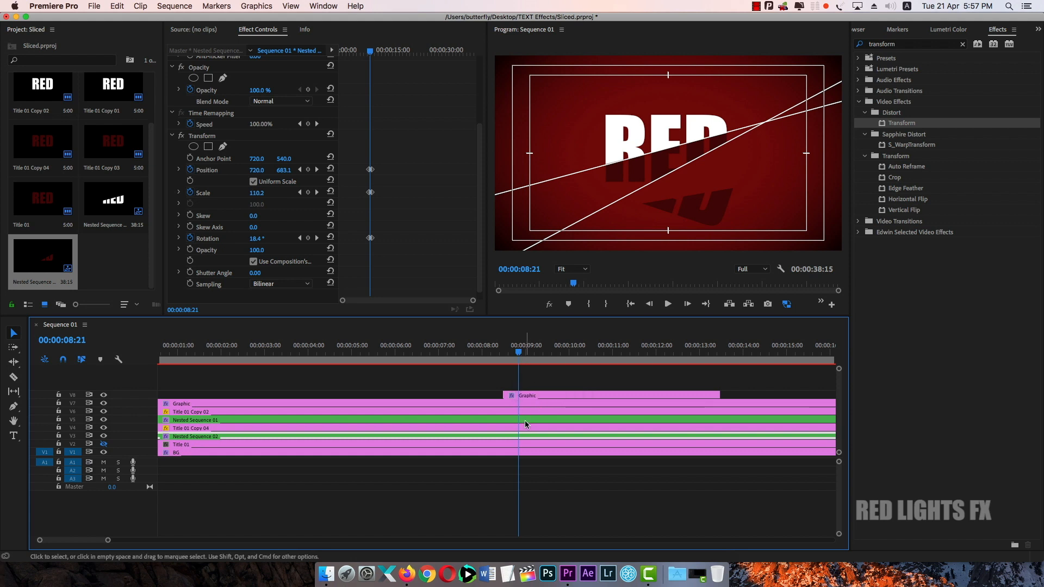
Turn off the composition's shutter angle in the nested clip's Transform effect and set its Shutter Angle to 360.
{"action": "left_click", "coordinate": [254, 263]}
{"action": "left_click", "coordinate": [259, 275]}
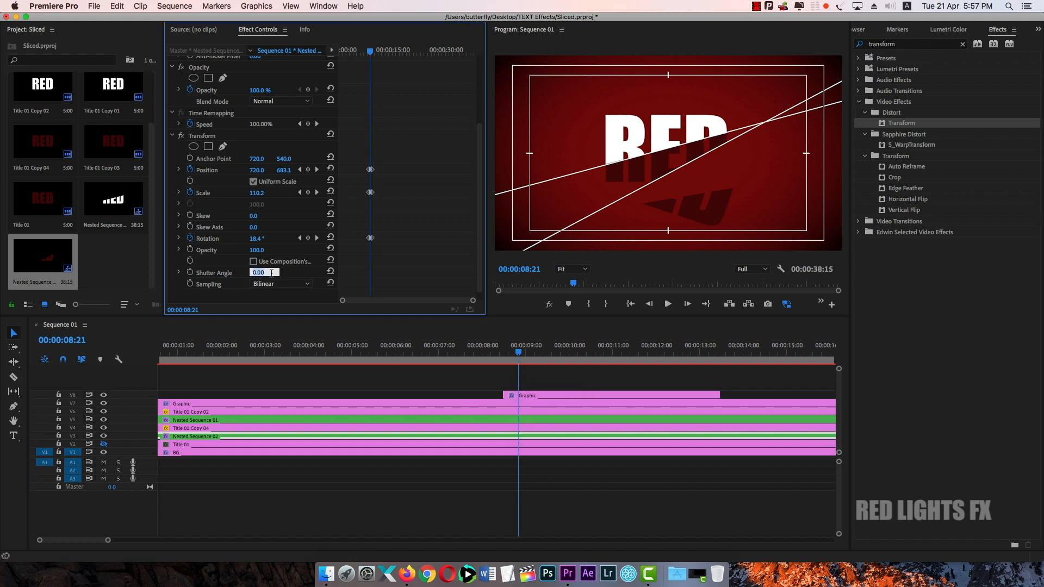
{"action": "key", "text": "Return"}
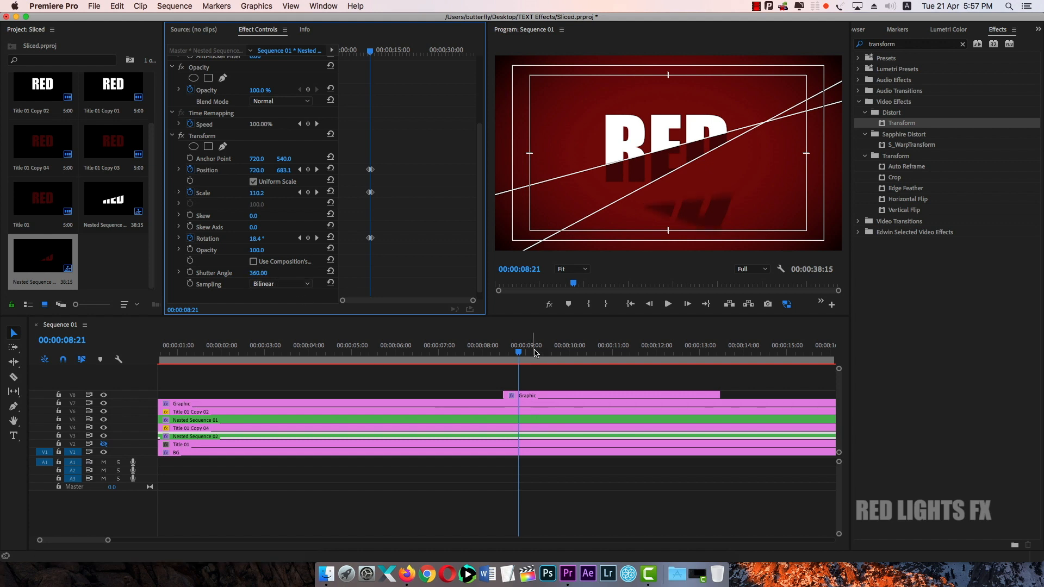
Play back both slice falls, starting before the second cut line, to check their motion blur.
{"action": "left_click", "coordinate": [504, 348]}
{"action": "key", "text": "space"}
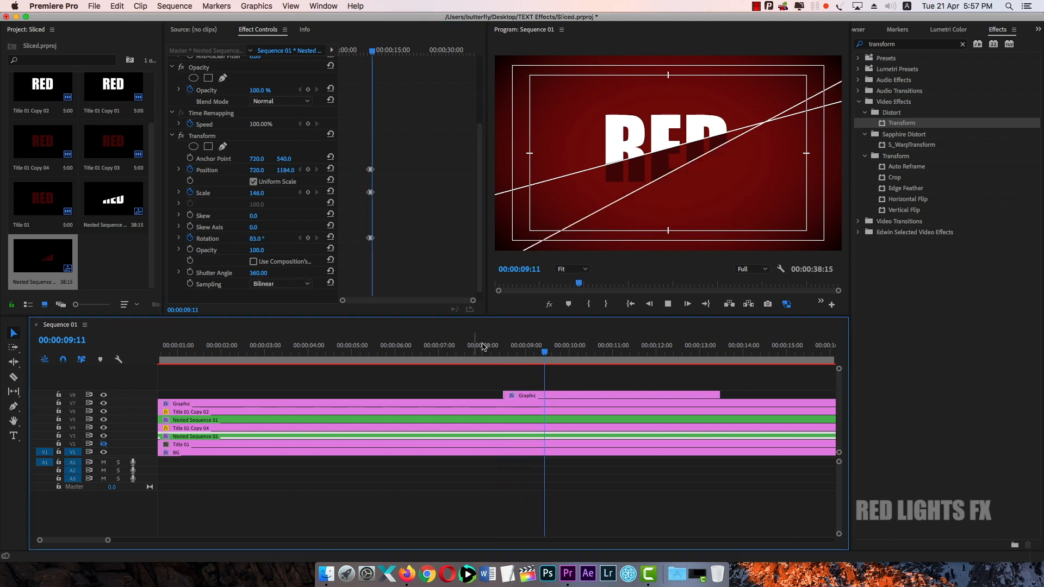
{"action": "key", "text": "space"}
{"action": "left_click_drag", "start_coordinate": [554, 351], "coordinate": [441, 346]}
{"action": "key", "text": "space"}
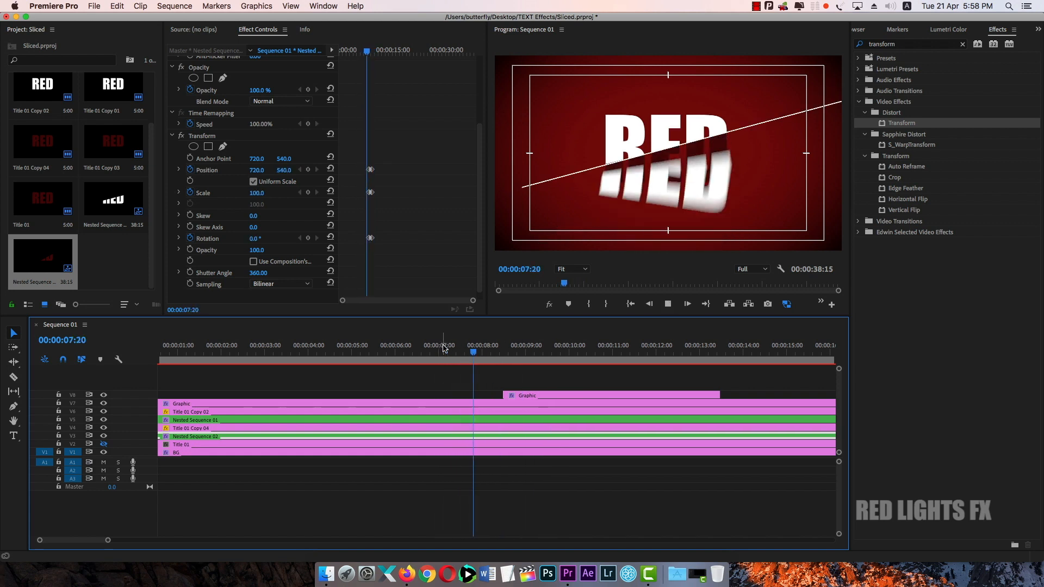
{"action": "key", "text": "space"}
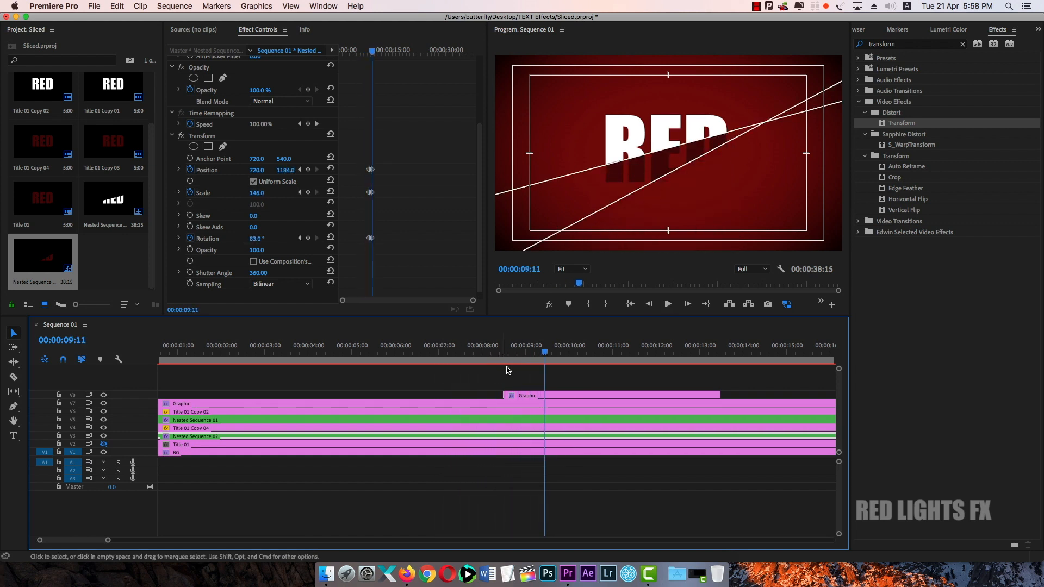